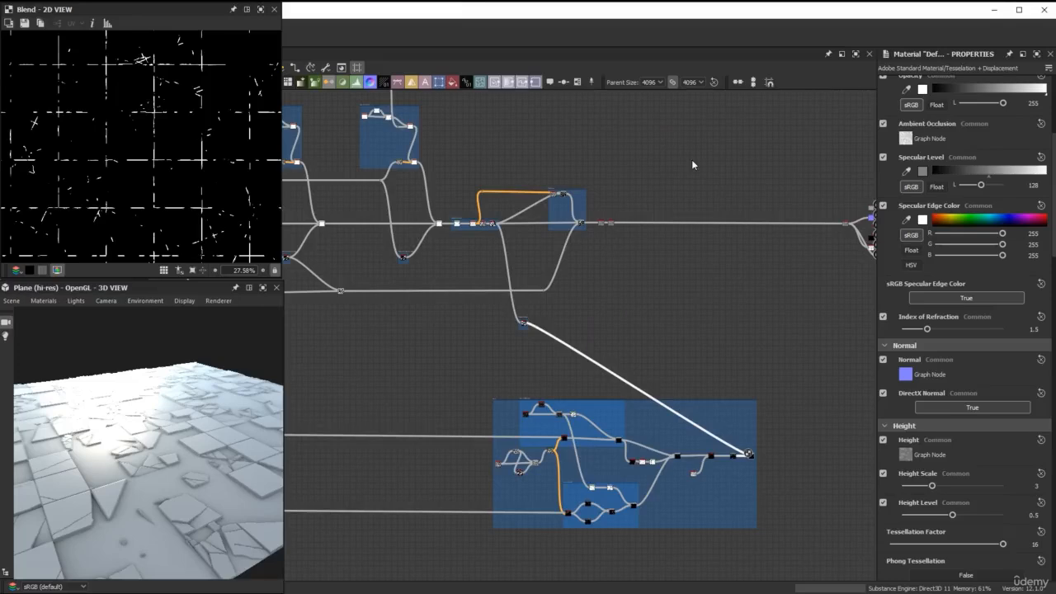
Add a Flood Fill node fed by the output of the Mask of all tiles node.
{"action": "scroll", "coordinate": [556, 342], "scroll_direction": "up", "scroll_amount": 7}
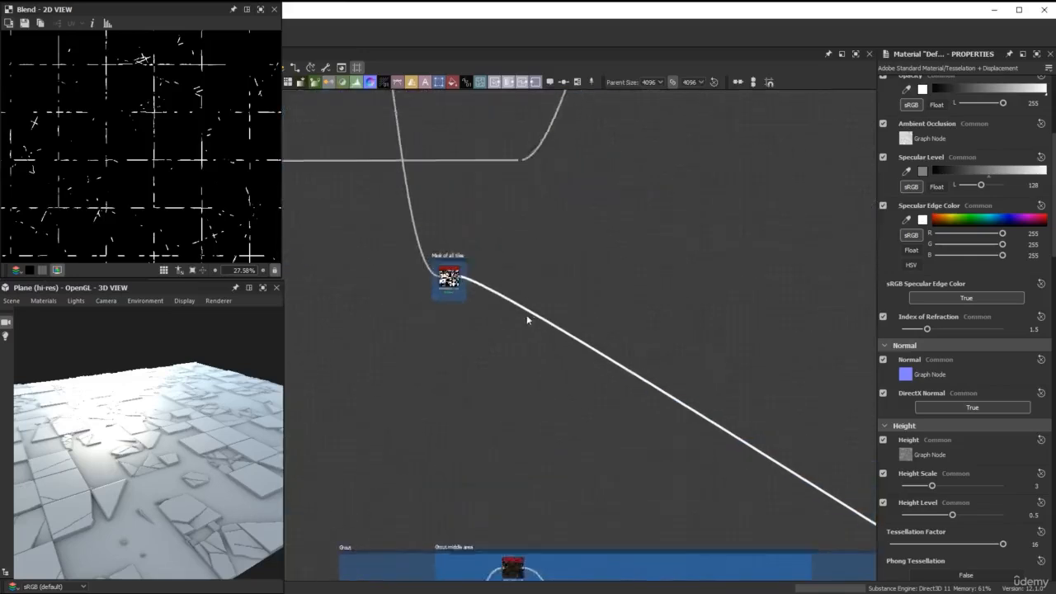
{"action": "scroll", "coordinate": [459, 281], "scroll_direction": "up", "scroll_amount": 1}
{"action": "scroll", "coordinate": [454, 278], "scroll_direction": "up", "scroll_amount": 2}
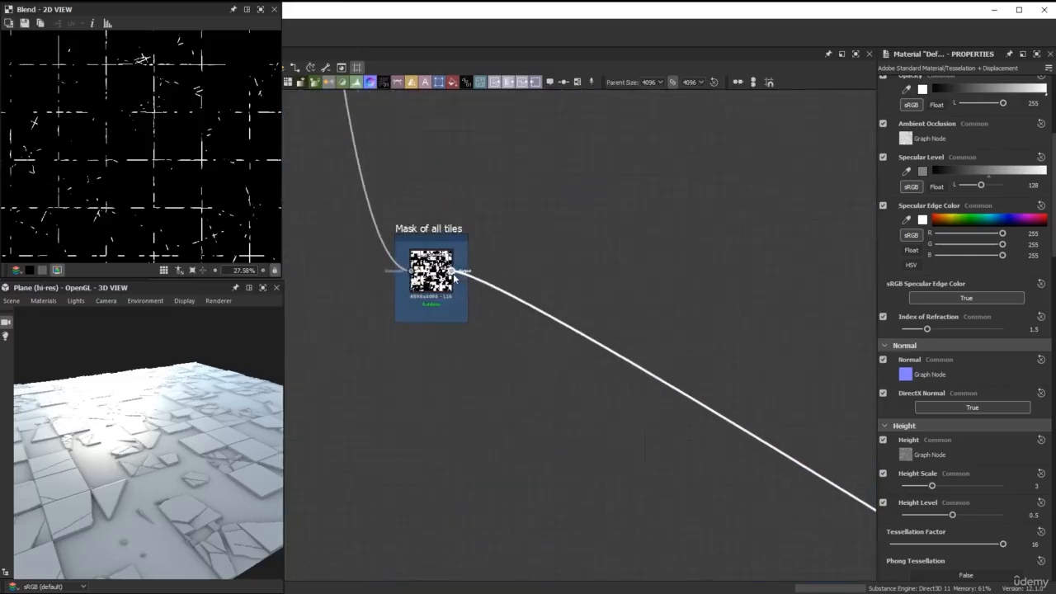
{"action": "left_click", "coordinate": [454, 275]}
{"action": "scroll", "coordinate": [795, 213], "scroll_direction": "down", "scroll_amount": 3}
{"action": "middle_click_drag", "start_coordinate": [795, 213], "coordinate": [446, 266]}
{"action": "left_click_drag", "start_coordinate": [488, 264], "coordinate": [556, 247]}
{"action": "type", "text": "fl"}
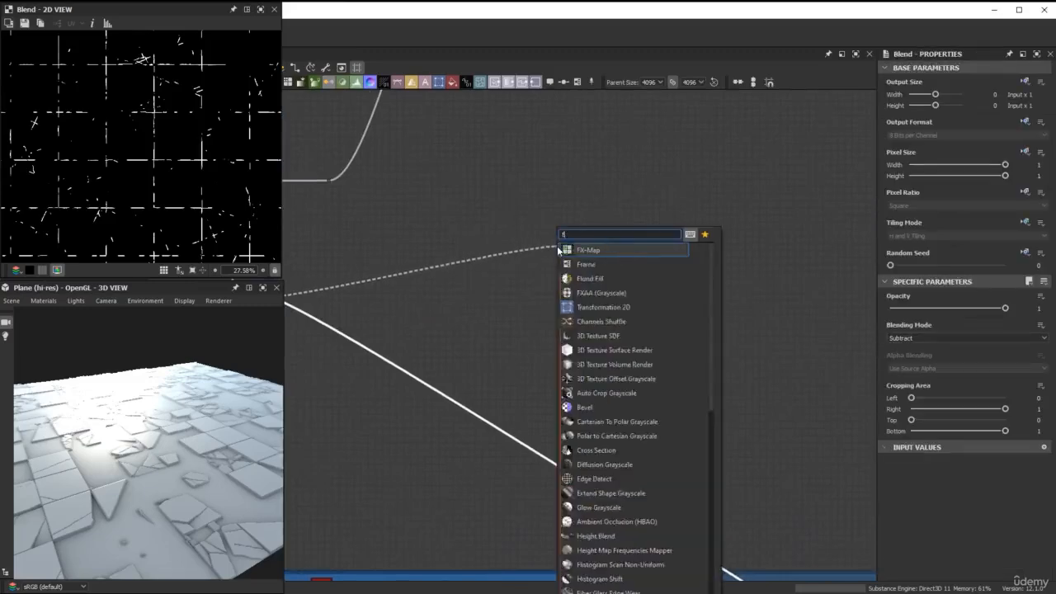
{"action": "type", "text": "oo"}
{"action": "key", "text": "Return"}
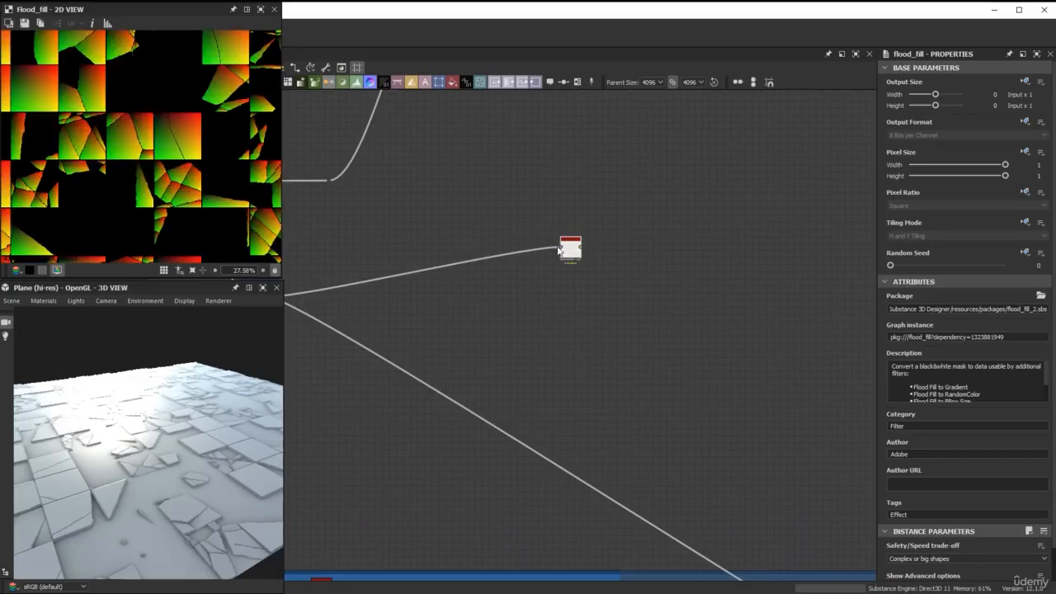
Connect a Flood Fill to BBox Size node after the Flood Fill and align it level with that node.
{"action": "scroll", "coordinate": [595, 260], "scroll_direction": "up", "scroll_amount": 4}
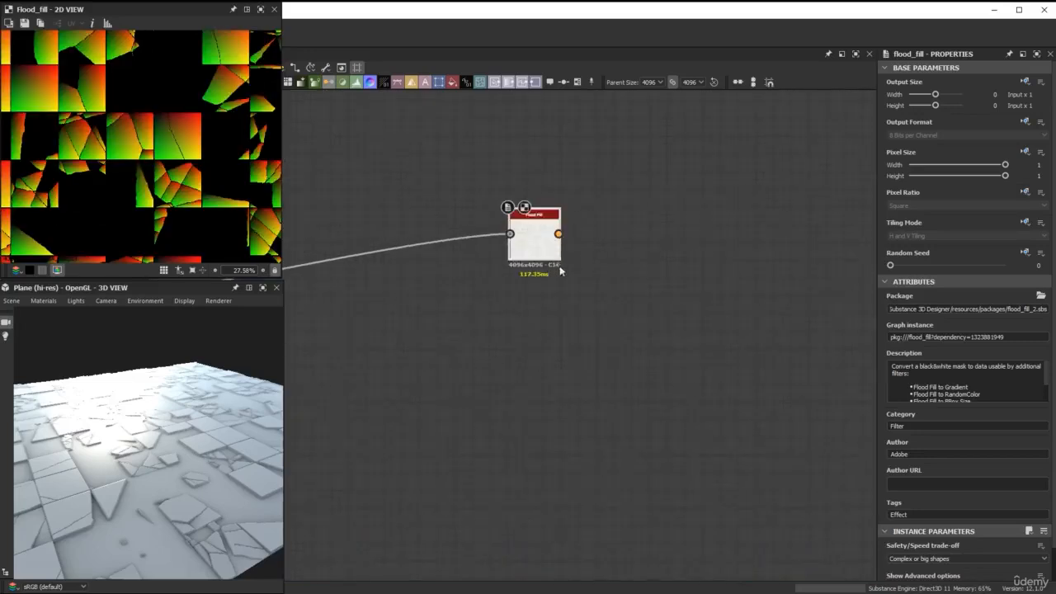
{"action": "left_click_drag", "start_coordinate": [521, 255], "coordinate": [596, 242]}
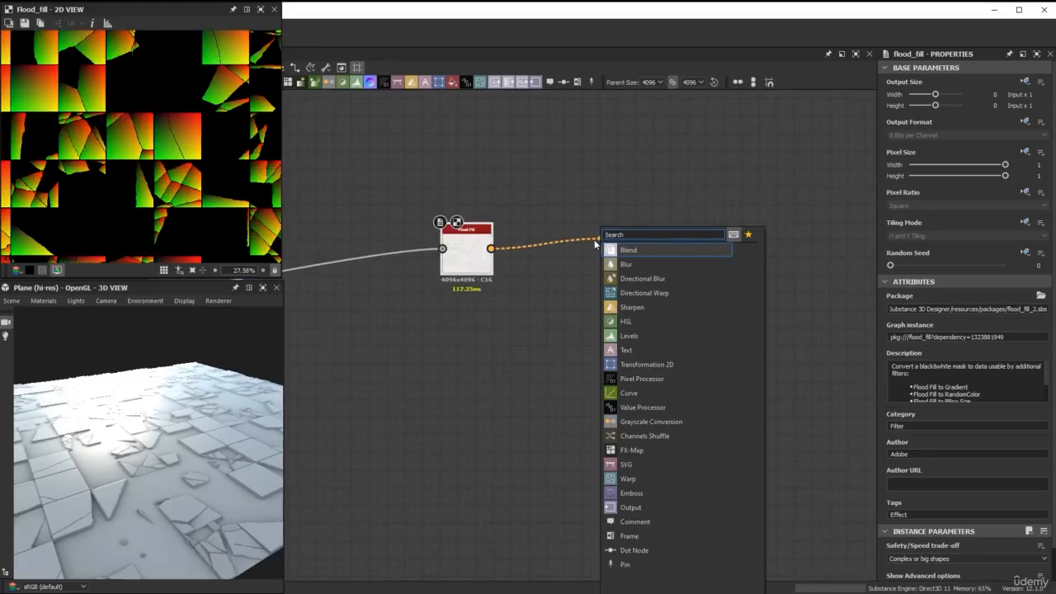
{"action": "type", "text": "flood"}
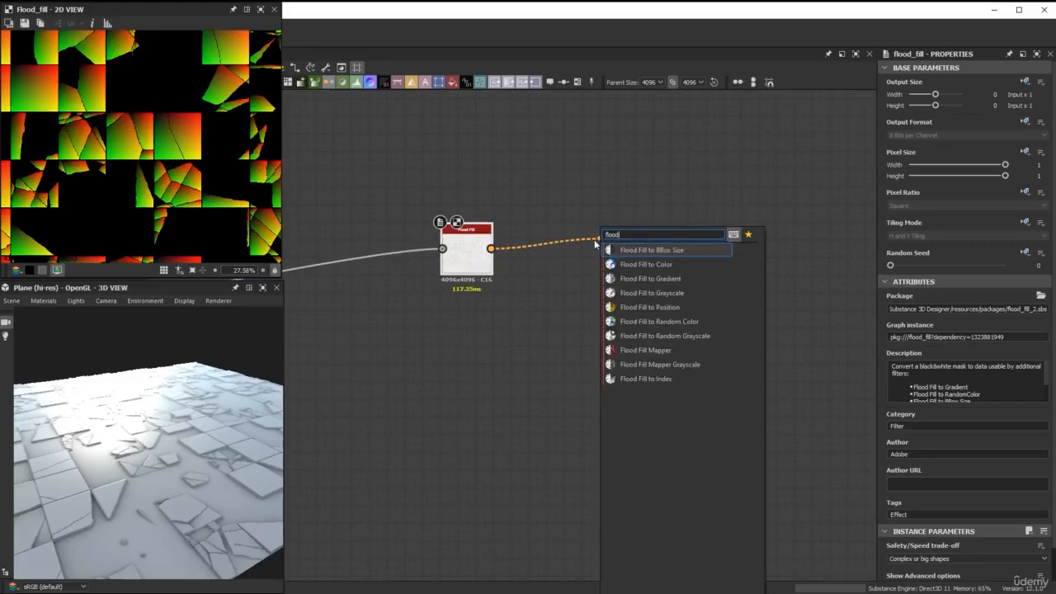
{"action": "left_click", "coordinate": [652, 250]}
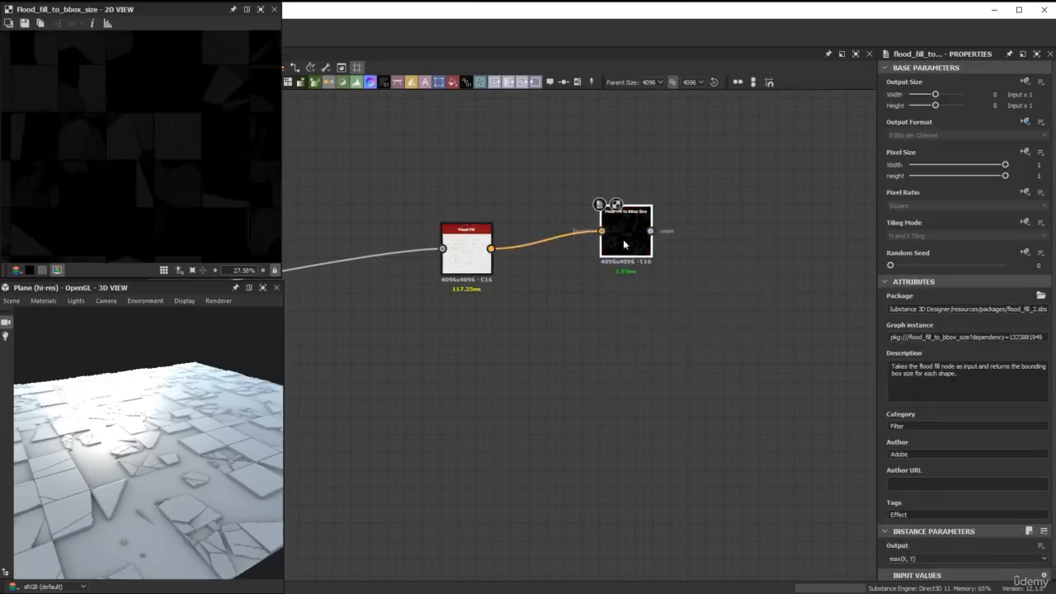
{"action": "left_click_drag", "start_coordinate": [624, 244], "coordinate": [620, 263]}
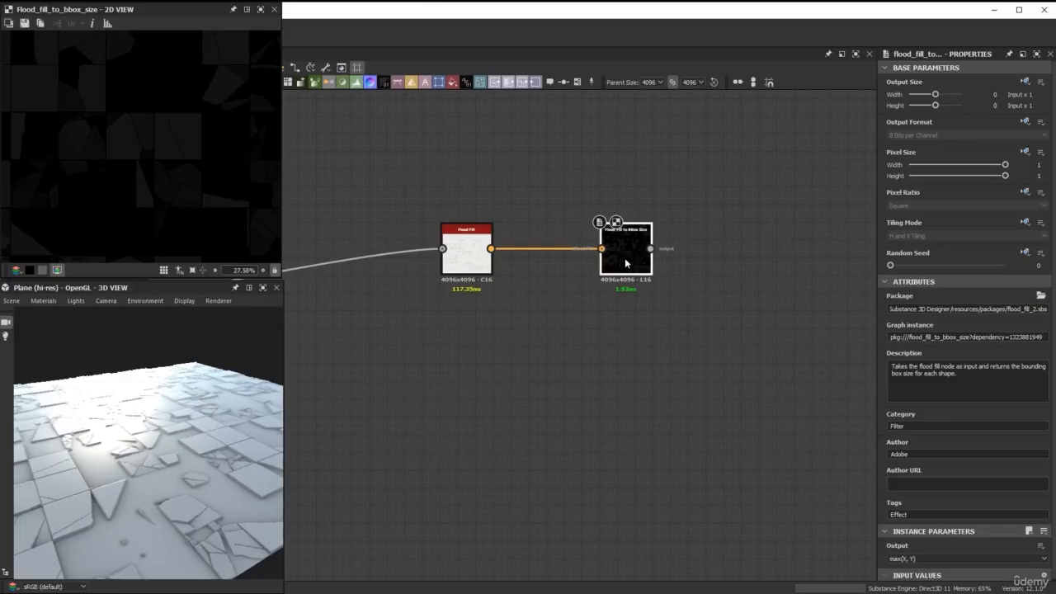
Connect an Auto Levels node to the Flood Fill to BBox Size output and view the whole resulting mask.
{"action": "left_click_drag", "start_coordinate": [650, 248], "coordinate": [729, 255]}
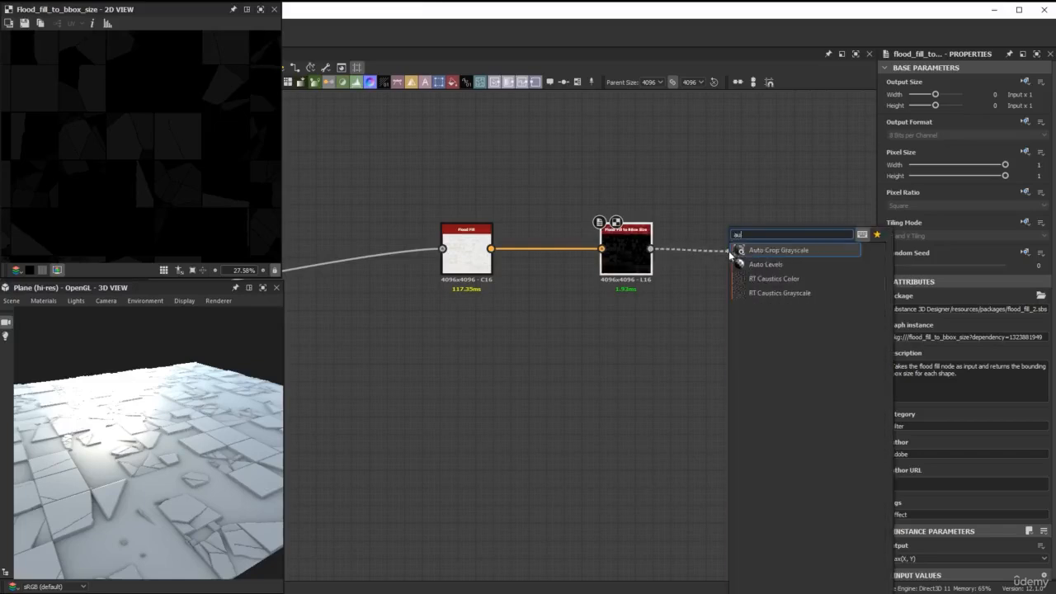
{"action": "left_click", "coordinate": [757, 264]}
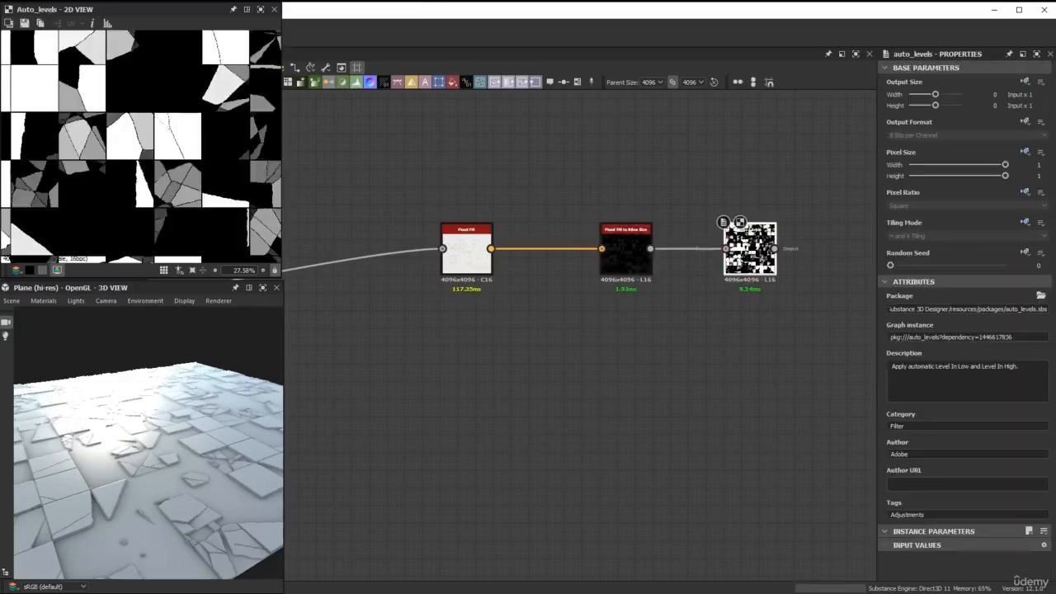
{"action": "middle_click_drag", "start_coordinate": [752, 176], "coordinate": [696, 191]}
{"action": "scroll", "coordinate": [226, 127], "scroll_direction": "down", "scroll_amount": 3}
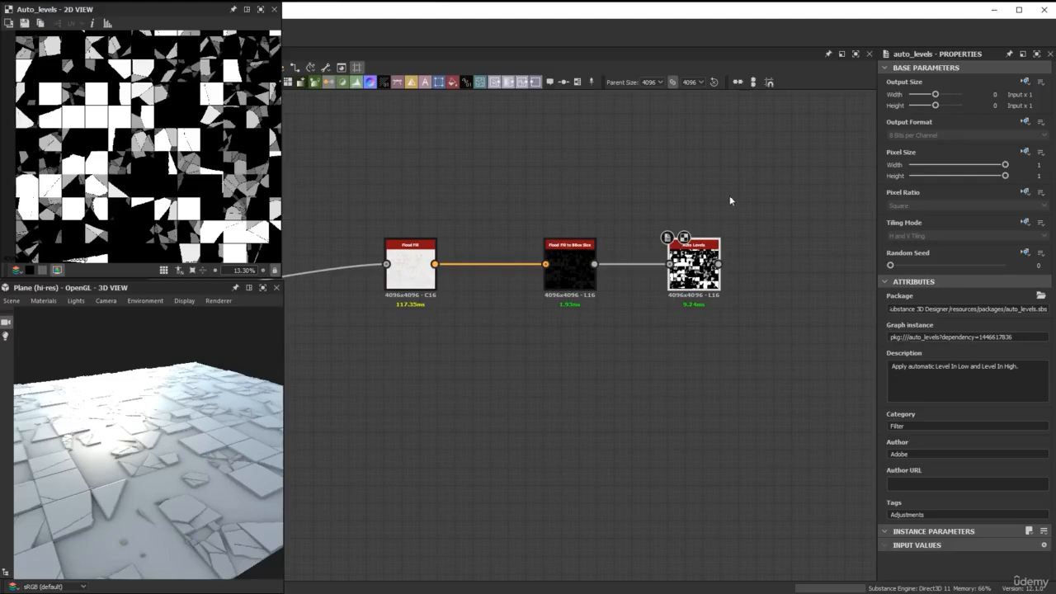
Add a Histogram Select node after Auto Levels and line it up with the chain.
{"action": "middle_click_drag", "start_coordinate": [755, 217], "coordinate": [585, 231]}
{"action": "left_click_drag", "start_coordinate": [543, 279], "coordinate": [607, 284]}
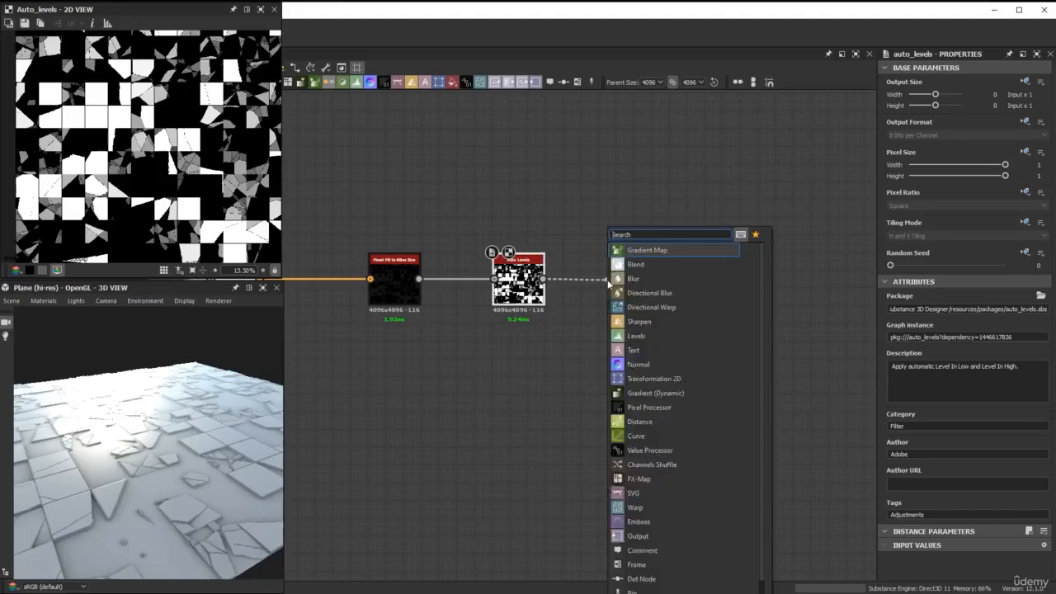
{"action": "type", "text": "his"}
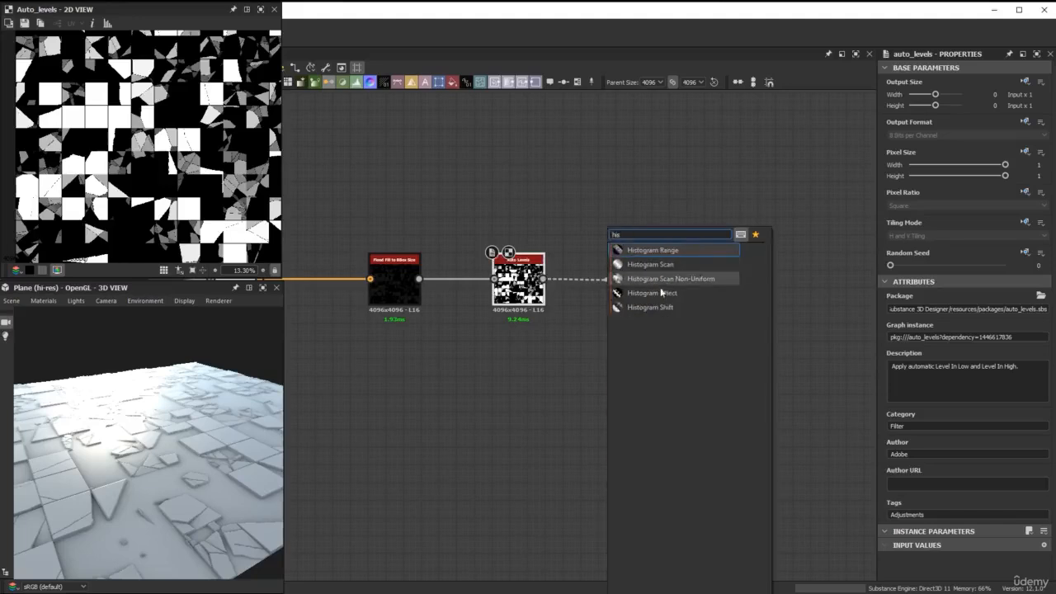
{"action": "left_click", "coordinate": [652, 307]}
{"action": "left_click_drag", "start_coordinate": [626, 289], "coordinate": [643, 289]}
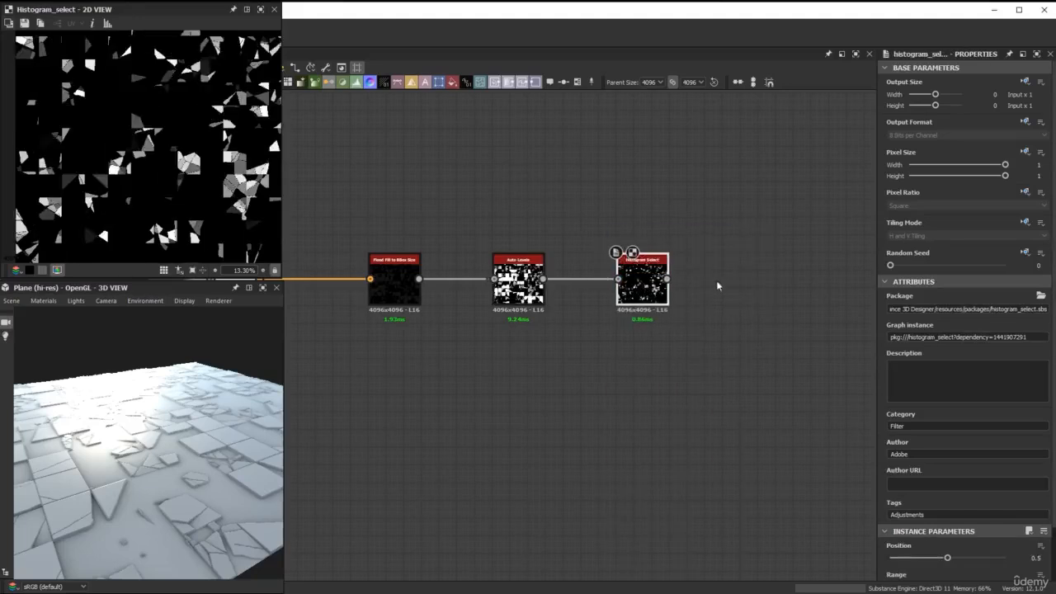
Set the Histogram Select's Contrast to 1 and its Range to 0.02.
{"action": "scroll", "coordinate": [949, 507], "scroll_direction": "down", "scroll_amount": 2}
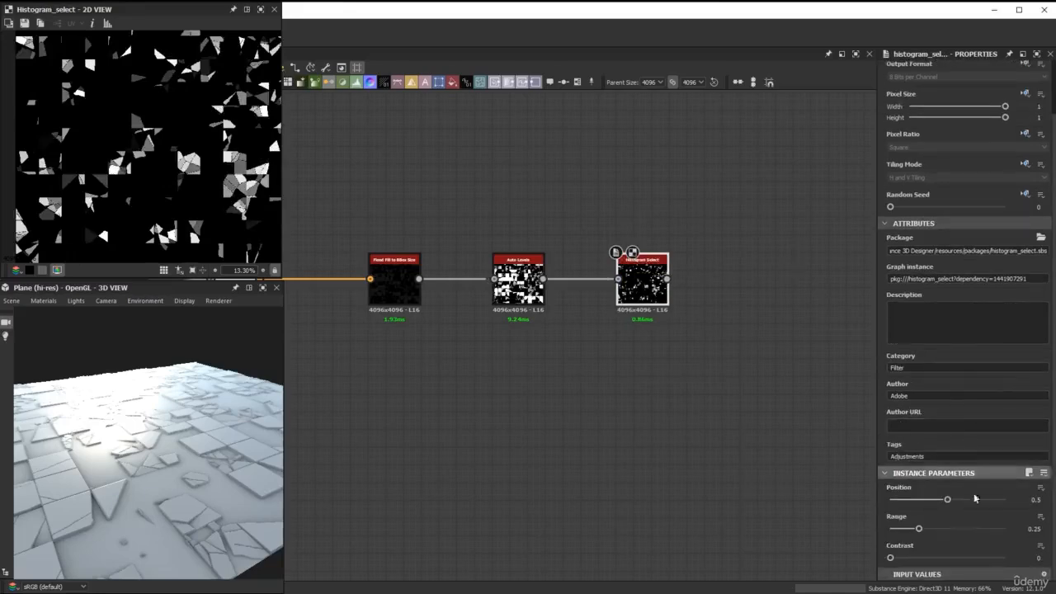
{"action": "left_click_drag", "start_coordinate": [981, 562], "coordinate": [1005, 558]}
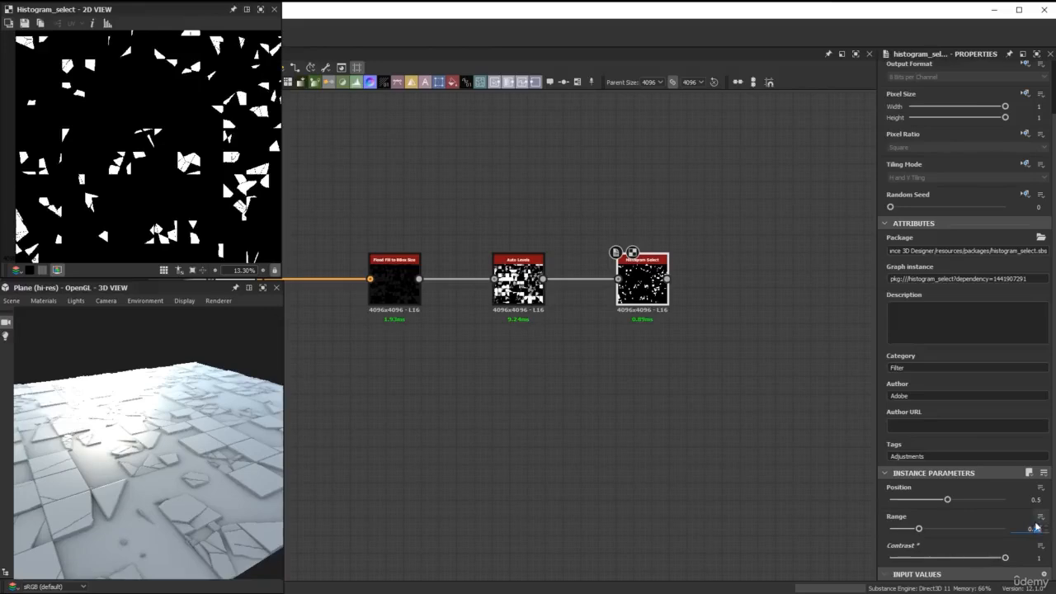
{"action": "key", "text": "BackSpace"}
{"action": "type", "text": "02"}
{"action": "key", "text": "Return"}
{"action": "scroll", "coordinate": [147, 182], "scroll_direction": "down", "scroll_amount": 2}
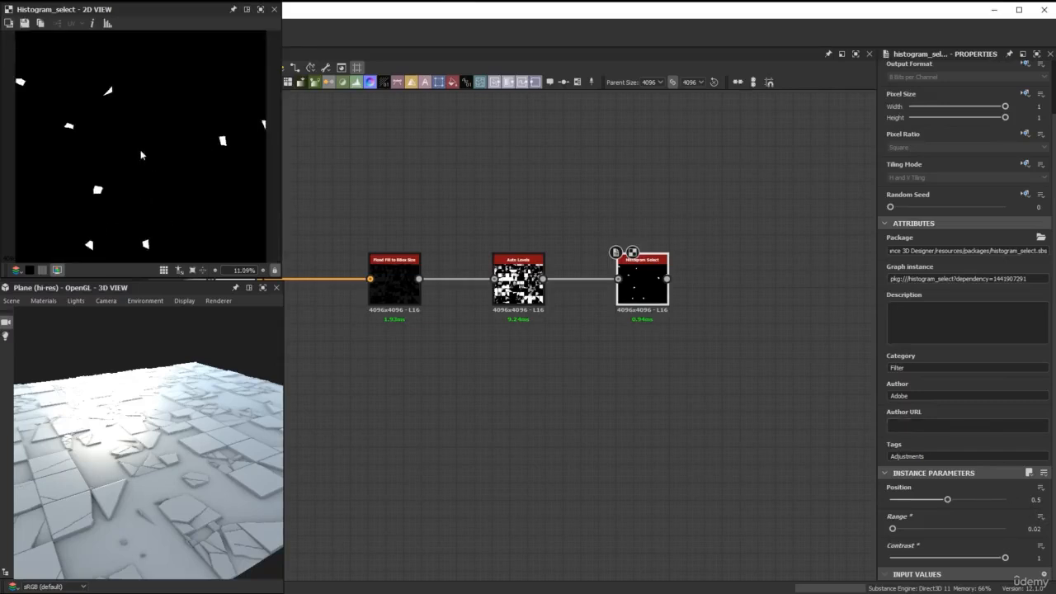
{"action": "mouse_move", "coordinate": [245, 157]}
{"action": "middle_mouse_down"}
{"action": "mouse_move", "coordinate": [227, 158]}
{"action": "mouse_move", "coordinate": [250, 158]}
{"action": "mouse_move", "coordinate": [253, 142]}
{"action": "middle_mouse_up"}
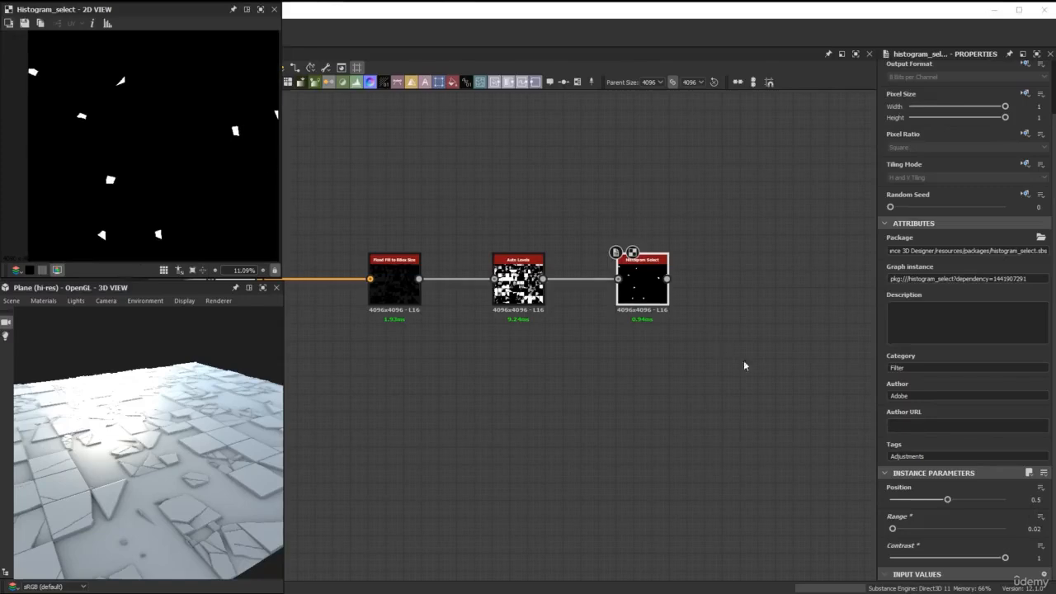
Try higher Position values on the Histogram Select, then set Position to 0.65.
{"action": "left_click_drag", "start_coordinate": [948, 500], "coordinate": [998, 507]}
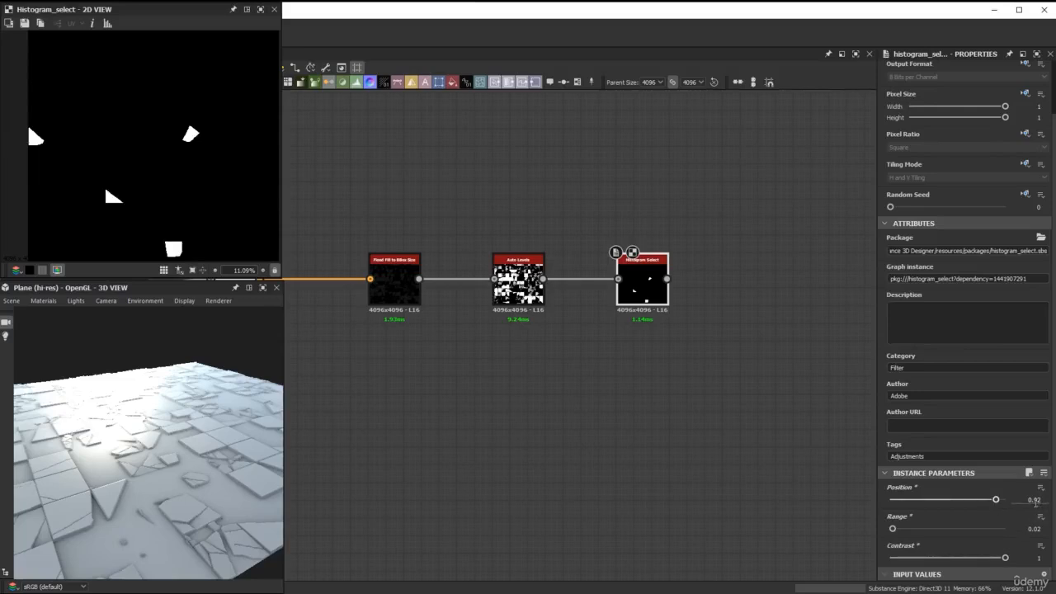
{"action": "double_click", "coordinate": [1046, 502]}
{"action": "type", "text": "0.65"}
{"action": "key", "text": "Return"}
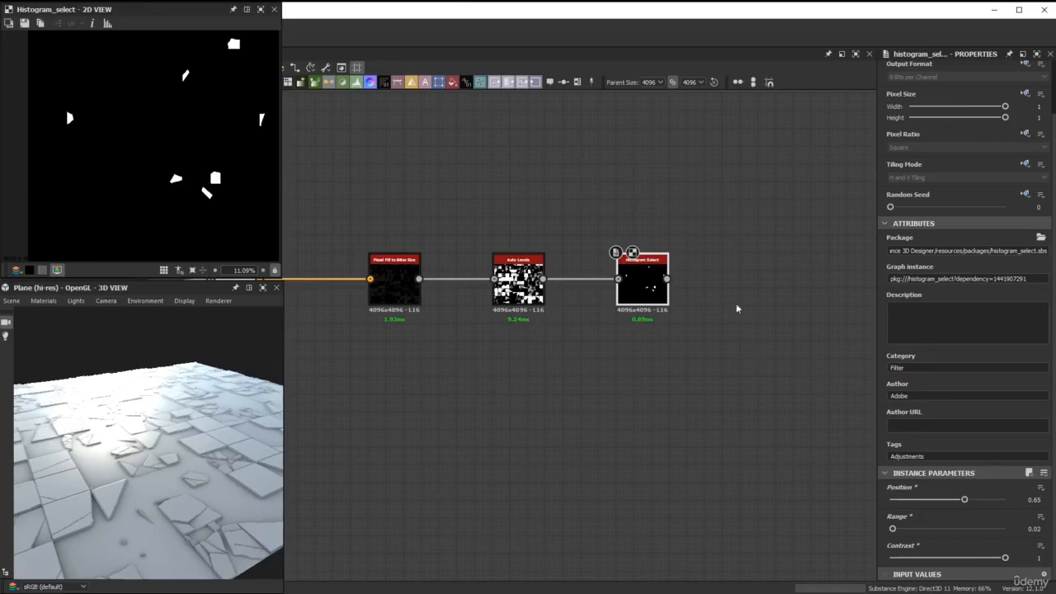
Connect a Levels node to the output of the Histogram Select node.
{"action": "left_click_drag", "start_coordinate": [667, 279], "coordinate": [754, 281]}
{"action": "type", "text": "level"}
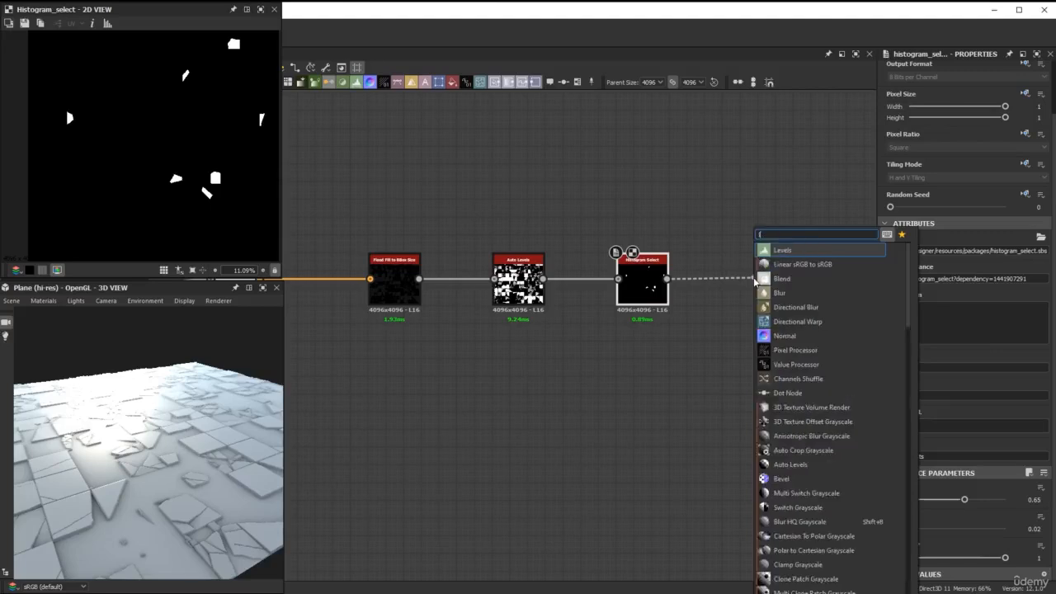
{"action": "left_click", "coordinate": [779, 251]}
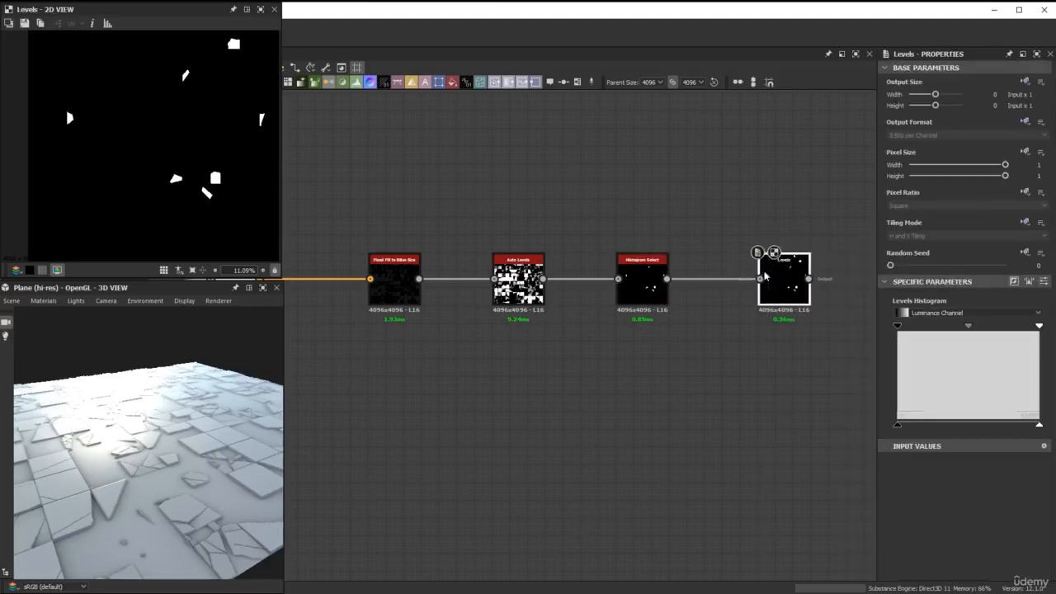
{"action": "middle_click_drag", "start_coordinate": [759, 247], "coordinate": [602, 259]}
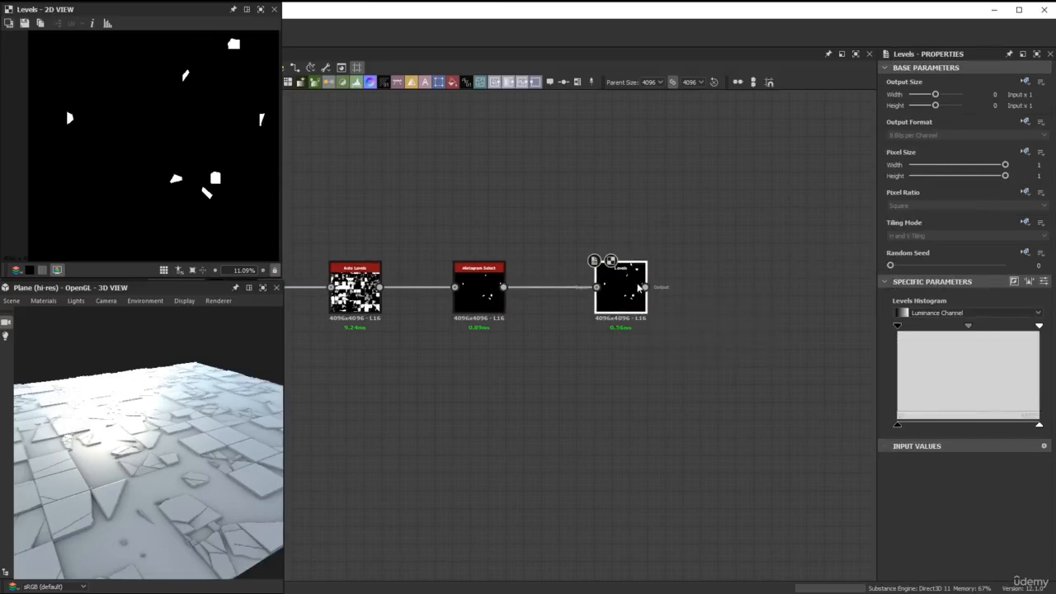
Set the Levels node's Level In High to 0.07 using its numeric parameters, then return to the histogram display.
{"action": "left_click", "coordinate": [1044, 282]}
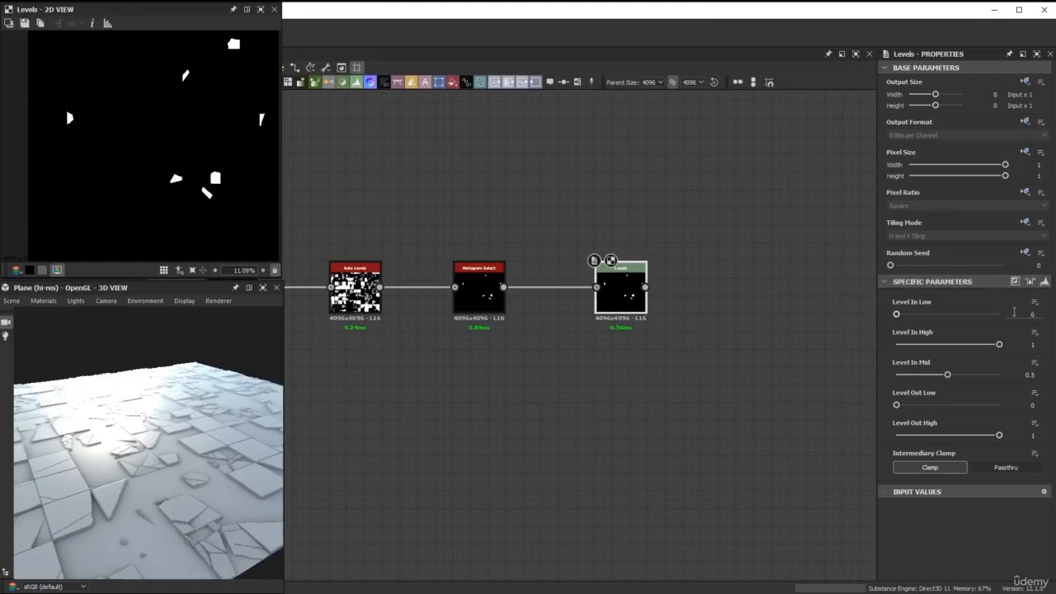
{"action": "left_click", "coordinate": [1028, 344]}
{"action": "type", "text": "0.07"}
{"action": "key", "text": "Return"}
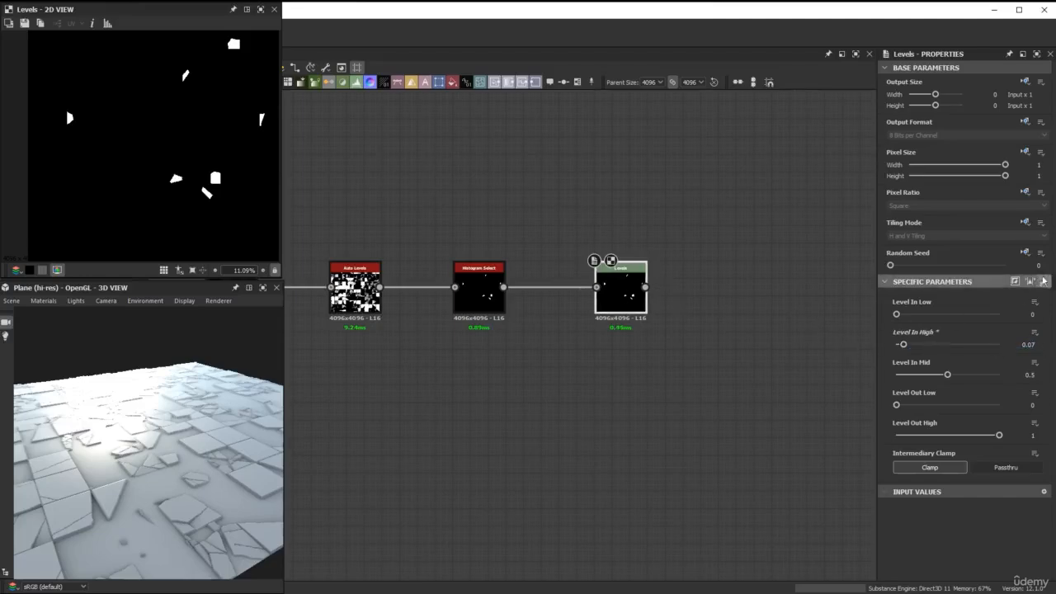
{"action": "left_click", "coordinate": [1043, 280]}
Duplicate the Histogram Select and Levels pair, keeping the Auto Levels input, and place the copies directly below the originals.
{"action": "left_click_drag", "start_coordinate": [760, 414], "coordinate": [478, 283]}
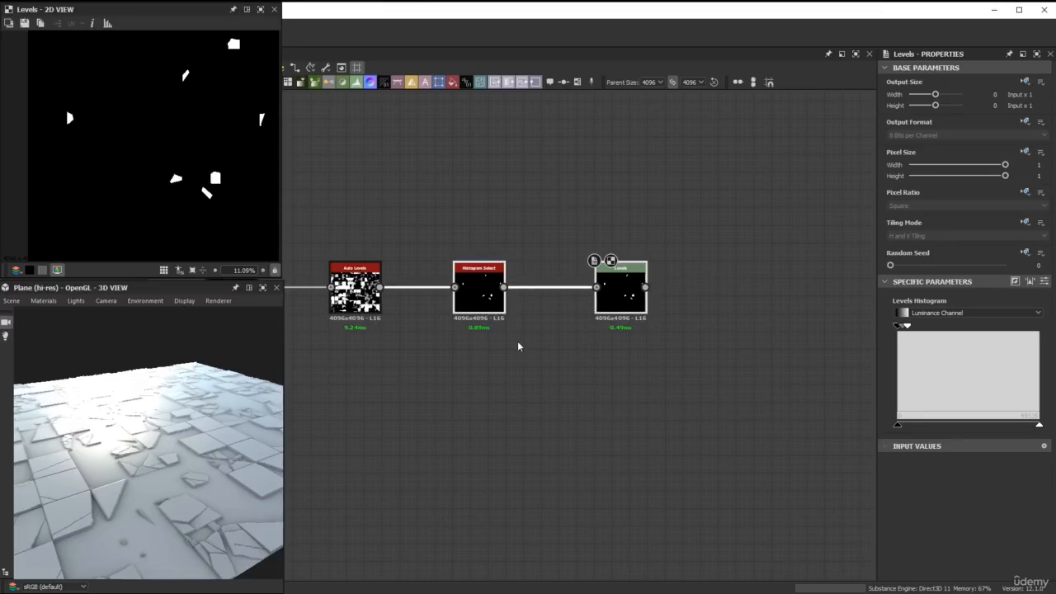
{"action": "key", "text": "ctrl+d"}
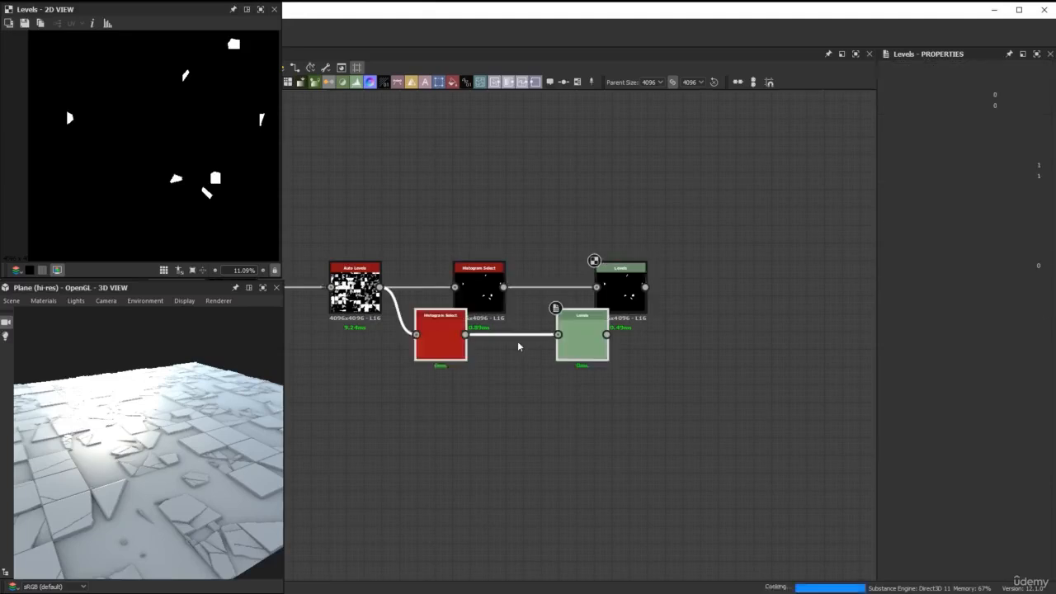
{"action": "left_click_drag", "start_coordinate": [460, 353], "coordinate": [497, 423]}
{"action": "scroll", "coordinate": [496, 262], "scroll_direction": "down", "scroll_amount": 5}
{"action": "scroll", "coordinate": [436, 259], "scroll_direction": "up", "scroll_amount": 6}
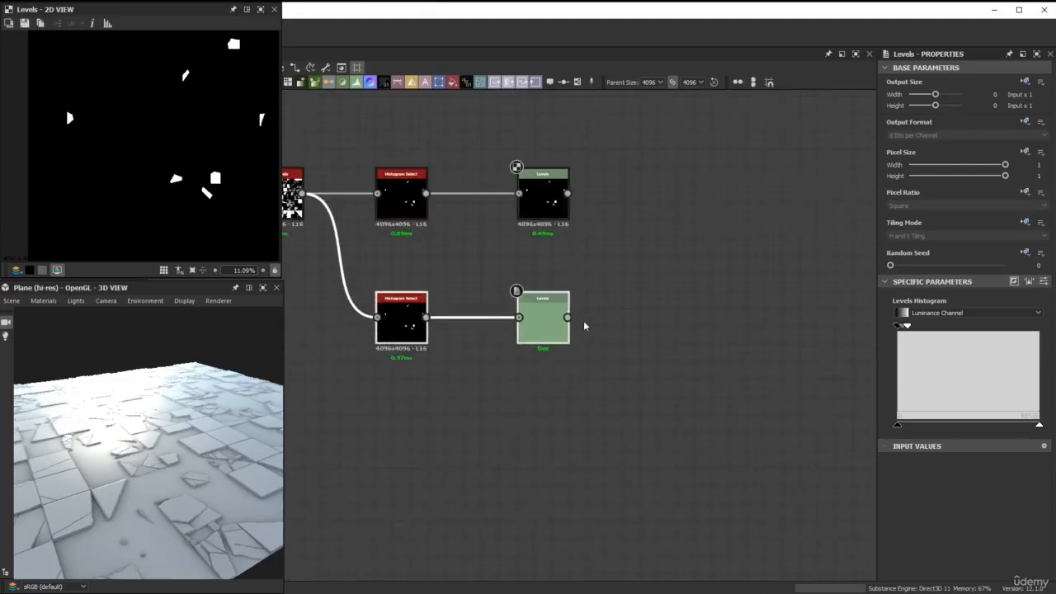
Try Position 1 on the duplicated Histogram Select, then set its Position to 0.5.
{"action": "left_click", "coordinate": [400, 329]}
{"action": "scroll", "coordinate": [1032, 495], "scroll_direction": "down", "scroll_amount": 2}
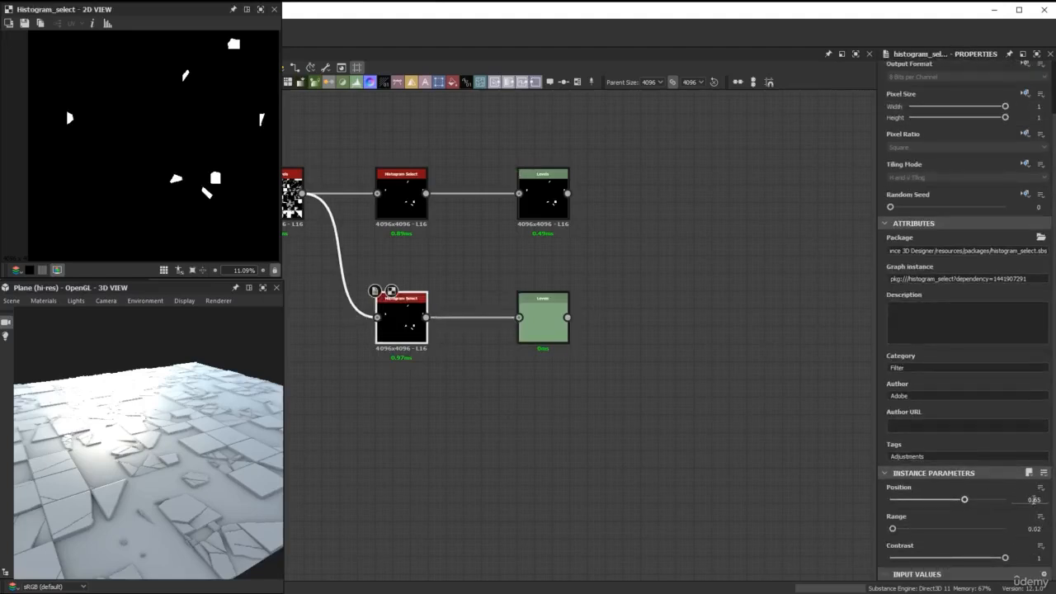
{"action": "double_click", "coordinate": [1035, 500]}
{"action": "type", "text": "1"}
{"action": "key", "text": "Return"}
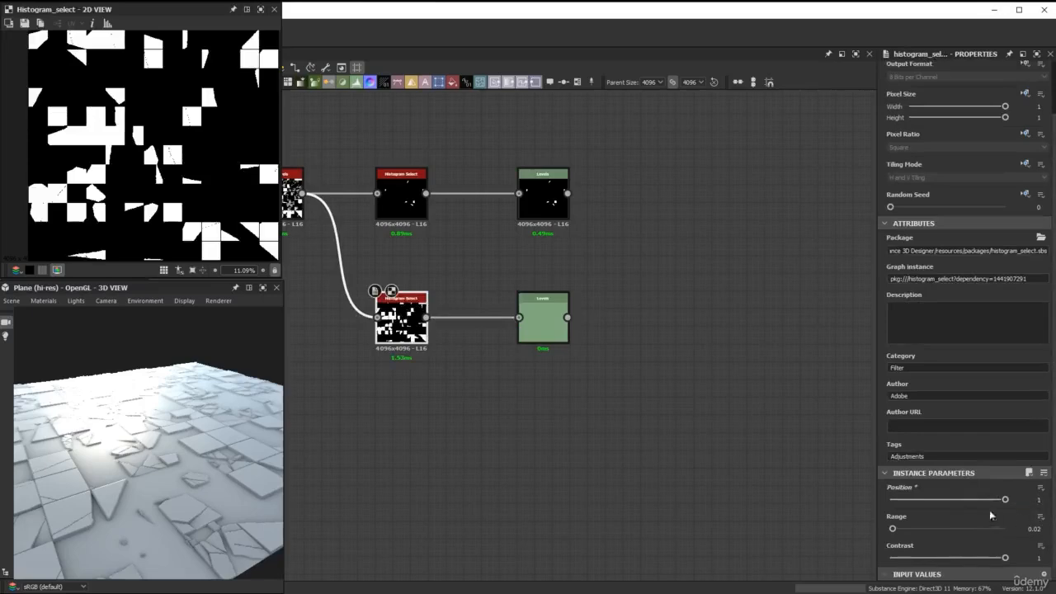
{"action": "double_click", "coordinate": [1038, 500]}
{"action": "type", "text": "0.5"}
{"action": "key", "text": "Return"}
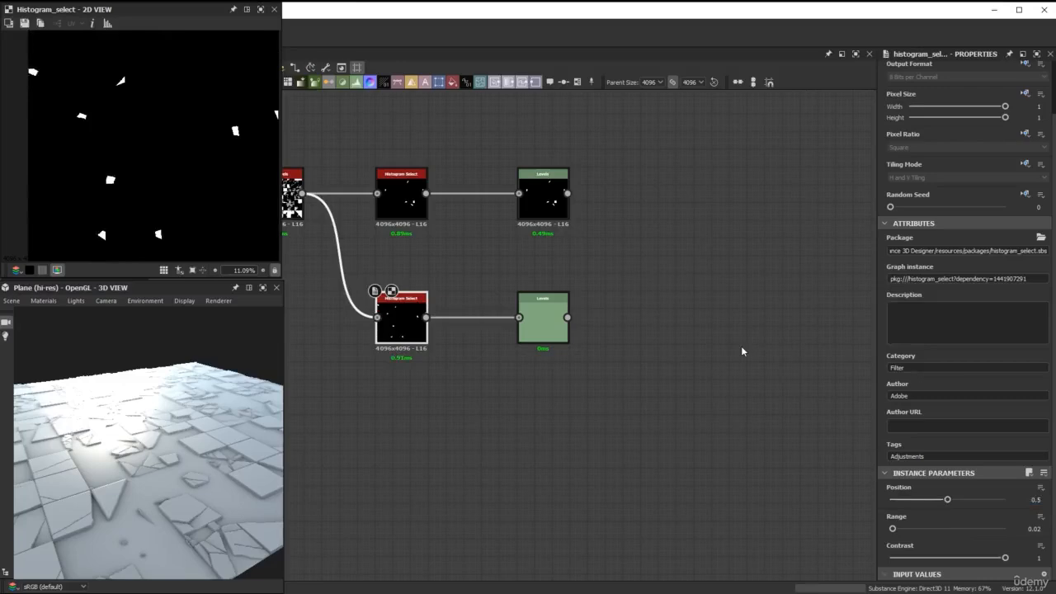
Move the duplicated Levels node farther along and insert a Transformation 2D node between it and the Histogram Select.
{"action": "left_click_drag", "start_coordinate": [553, 337], "coordinate": [685, 343]}
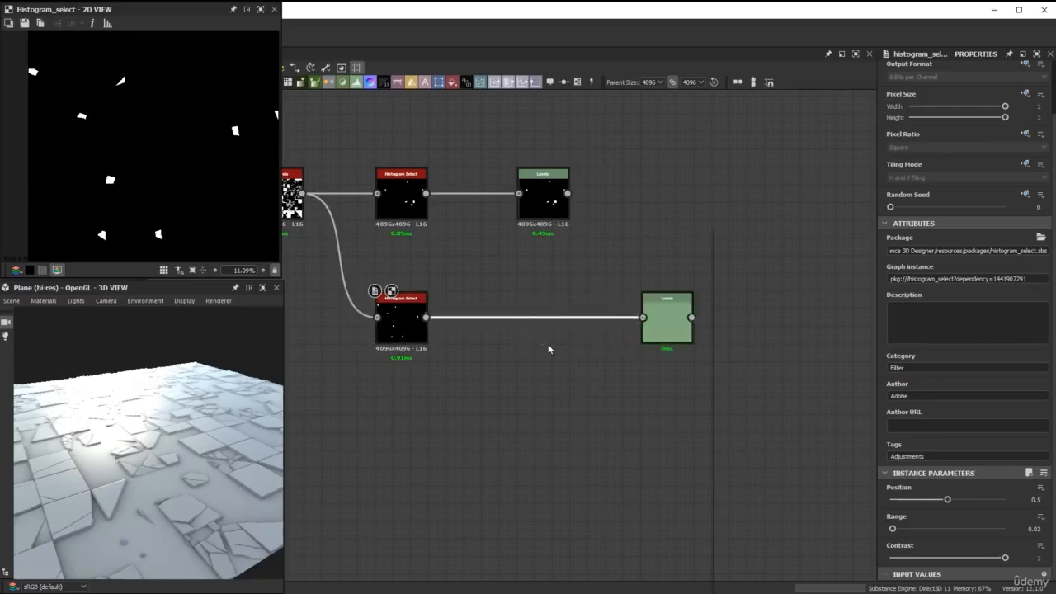
{"action": "key", "text": "space"}
{"action": "type", "text": "trans"}
{"action": "left_click", "coordinate": [594, 250]}
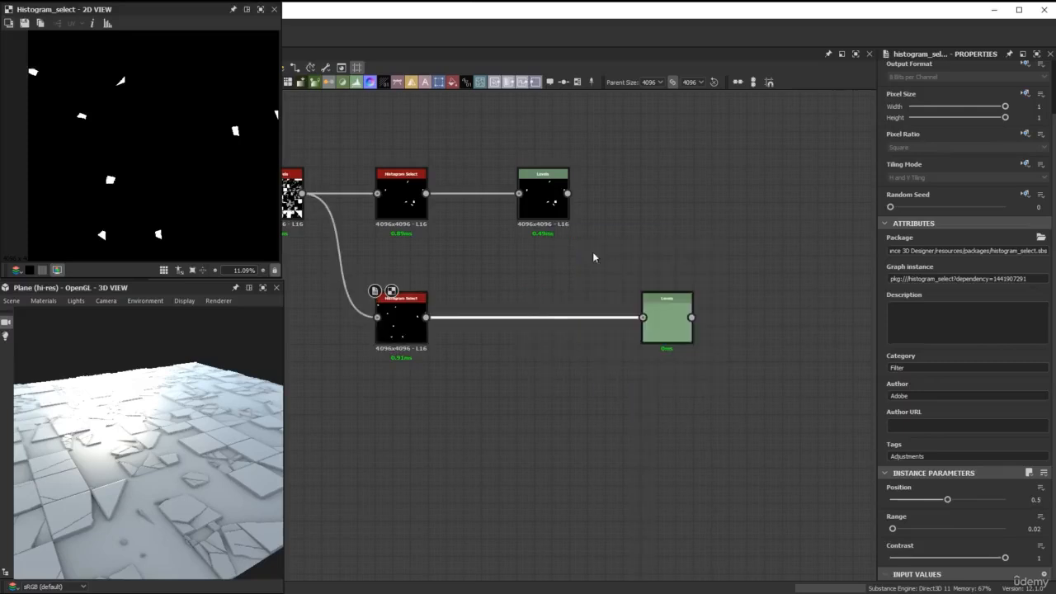
{"action": "scroll", "coordinate": [158, 171], "scroll_direction": "down", "scroll_amount": 2}
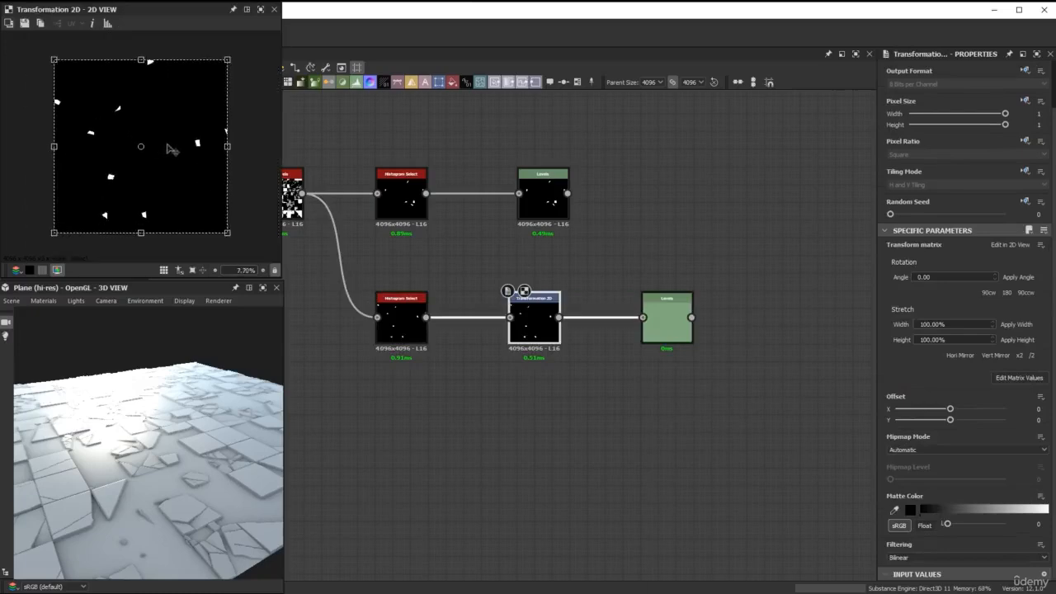
Enlarge the Transformation 2D frame to about twice its size from its lower-left corner, and place the upper Levels node above the lower one.
{"action": "scroll", "coordinate": [189, 106], "scroll_direction": "down", "scroll_amount": 1}
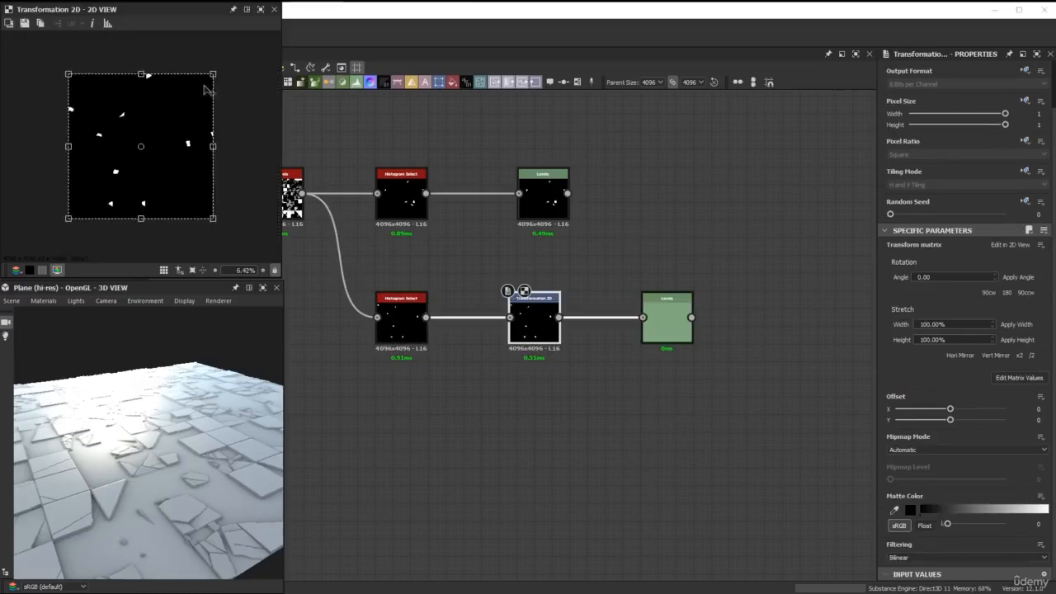
{"action": "left_click_drag", "start_coordinate": [212, 73], "coordinate": [368, 4]}
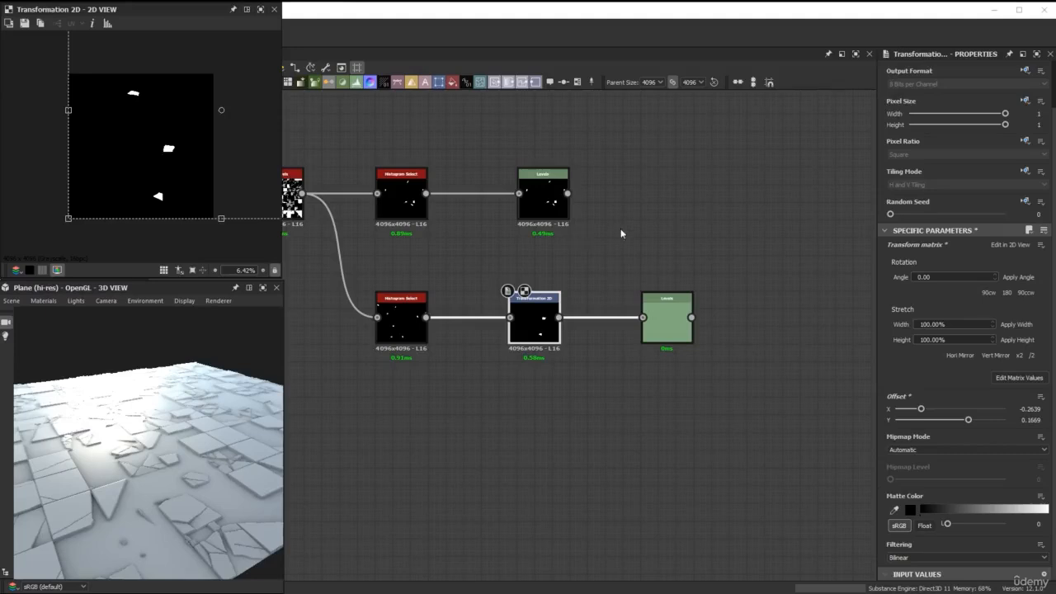
{"action": "middle_click_drag", "start_coordinate": [615, 233], "coordinate": [510, 280]}
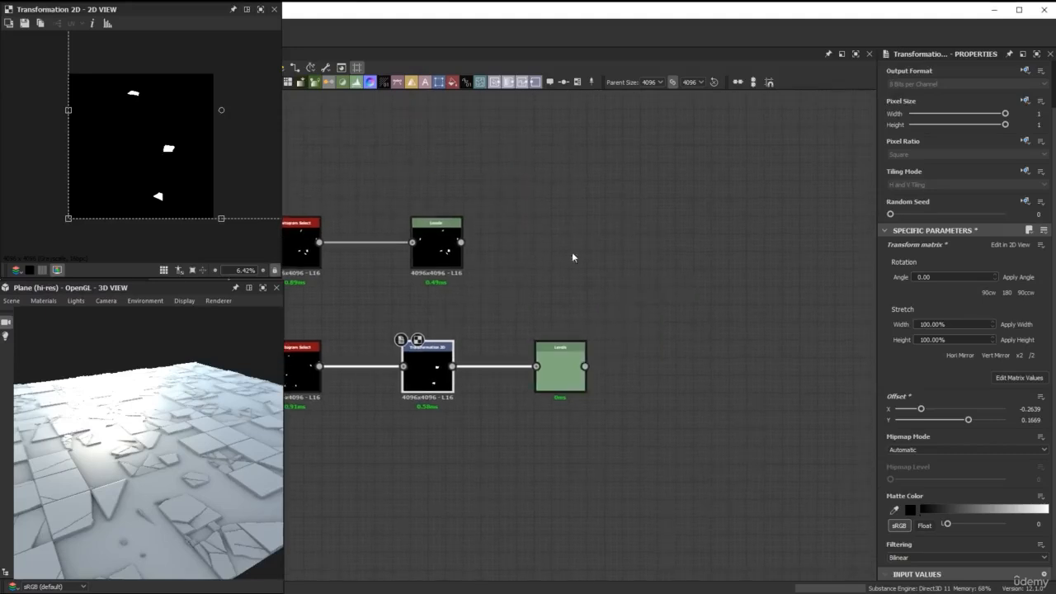
{"action": "left_click_drag", "start_coordinate": [435, 257], "coordinate": [560, 249]}
Add a Shape Splatter node and place it beyond the two Levels nodes, between their rows.
{"action": "middle_click_drag", "start_coordinate": [634, 260], "coordinate": [583, 252]}
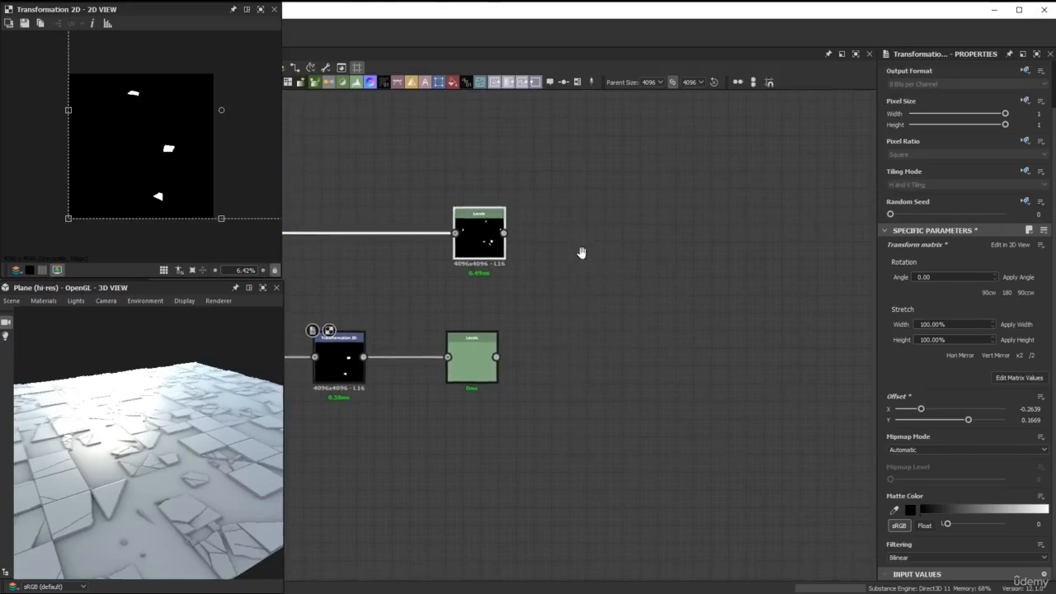
{"action": "key", "text": "space"}
{"action": "type", "text": "shape"}
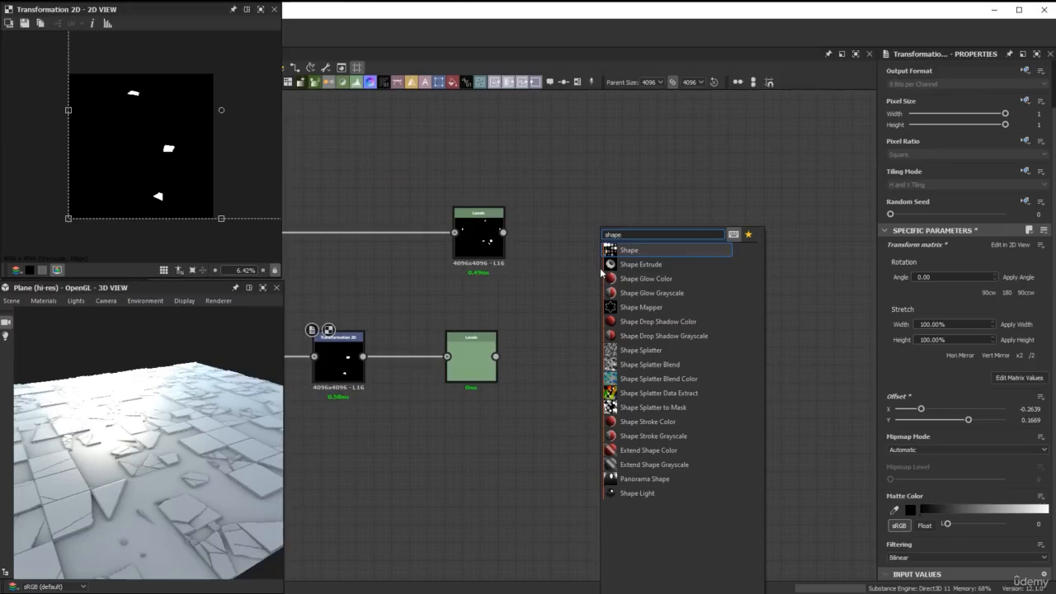
{"action": "left_click", "coordinate": [635, 350]}
{"action": "left_click_drag", "start_coordinate": [605, 318], "coordinate": [712, 353]}
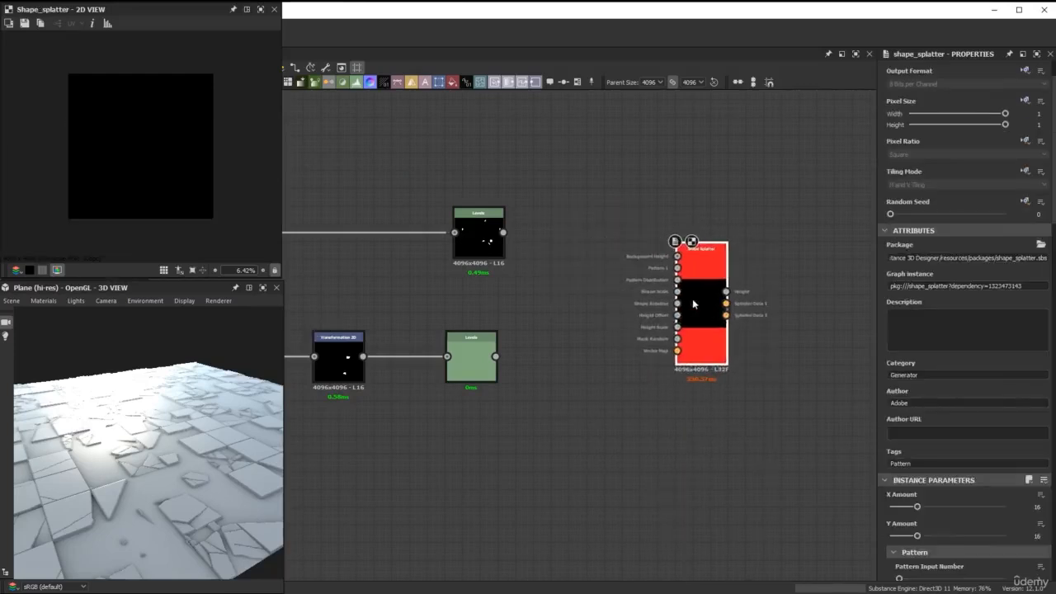
{"action": "scroll", "coordinate": [625, 235], "scroll_direction": "up", "scroll_amount": 4}
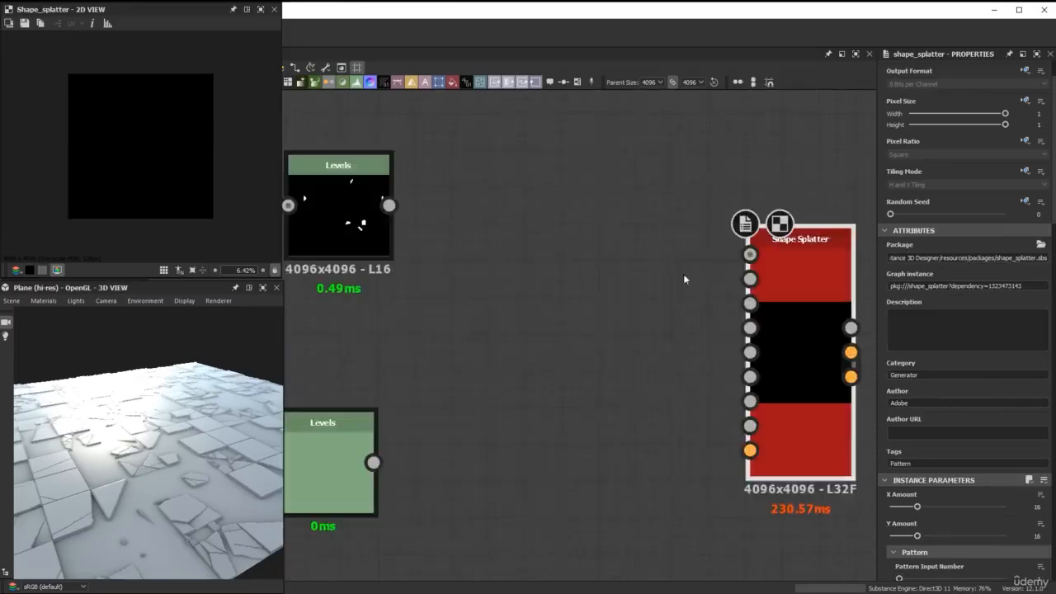
{"action": "scroll", "coordinate": [590, 289], "scroll_direction": "up", "scroll_amount": 2}
{"action": "scroll", "coordinate": [635, 272], "scroll_direction": "up", "scroll_amount": 2}
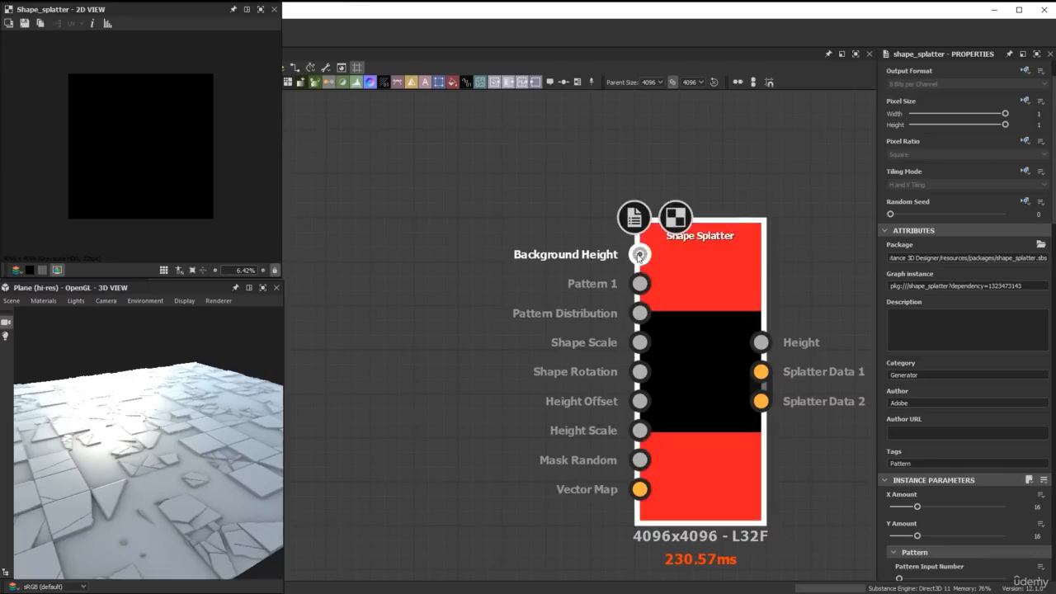
Connect the output of the tile height node following Histogram Range to the Shape Splatter's Background Height input.
{"action": "scroll", "coordinate": [581, 318], "scroll_direction": "down", "scroll_amount": 3}
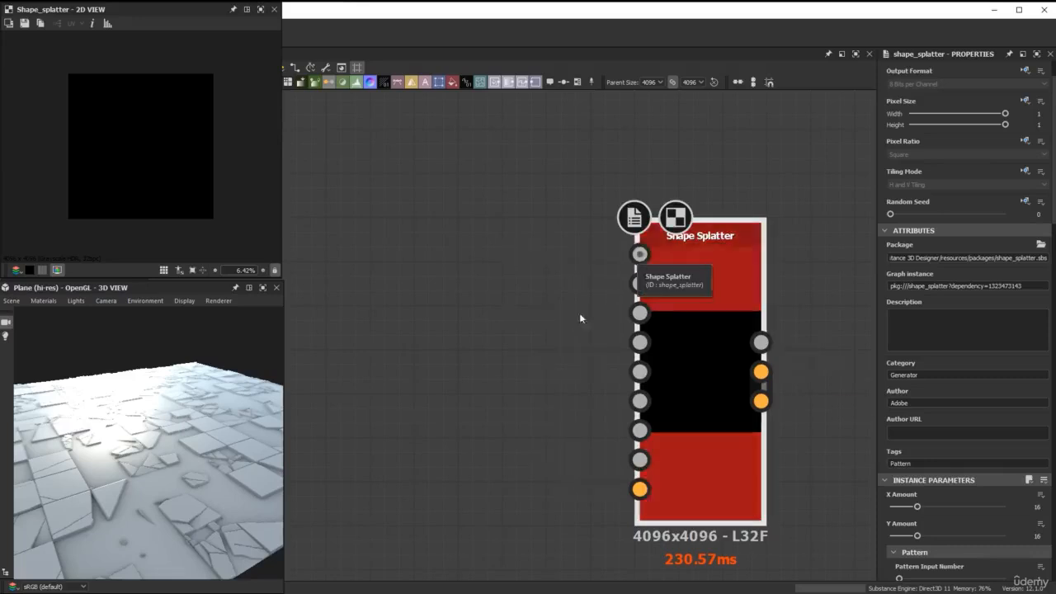
{"action": "scroll", "coordinate": [670, 361], "scroll_direction": "down", "scroll_amount": 3}
{"action": "scroll", "coordinate": [528, 281], "scroll_direction": "down", "scroll_amount": 2}
{"action": "middle_click_drag", "start_coordinate": [528, 280], "coordinate": [533, 376]}
{"action": "middle_click_drag", "start_coordinate": [374, 166], "coordinate": [504, 215]}
{"action": "scroll", "coordinate": [468, 191], "scroll_direction": "up", "scroll_amount": 5}
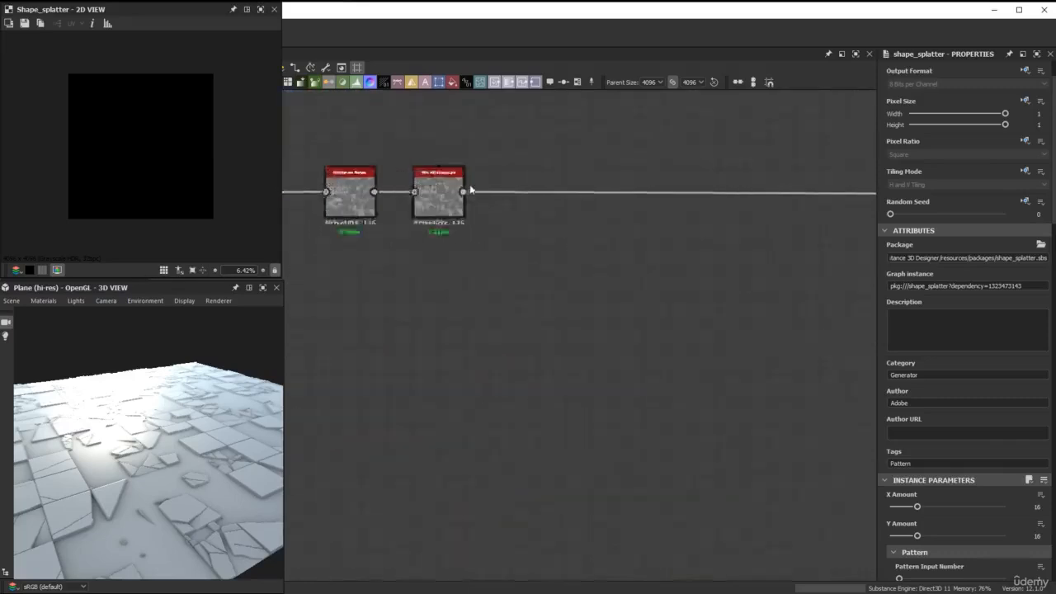
{"action": "left_click_drag", "start_coordinate": [459, 195], "coordinate": [595, 446]}
{"action": "scroll", "coordinate": [524, 371], "scroll_direction": "down", "scroll_amount": 4}
{"action": "middle_click_drag", "start_coordinate": [595, 447], "coordinate": [481, 149]}
{"action": "mouse_move", "coordinate": [606, 312]}
{"action": "middle_mouse_down"}
{"action": "mouse_move", "coordinate": [464, 271]}
{"action": "mouse_move", "coordinate": [440, 281]}
{"action": "middle_mouse_up"}
{"action": "scroll", "coordinate": [635, 359], "scroll_direction": "up", "scroll_amount": 4}
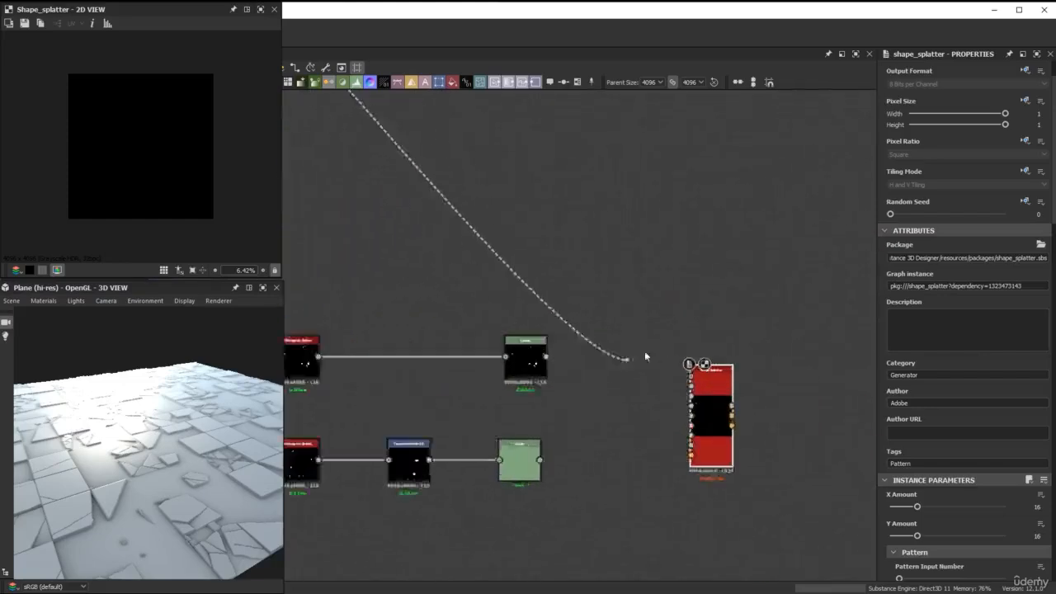
{"action": "left_click_drag", "start_coordinate": [704, 382], "coordinate": [716, 384]}
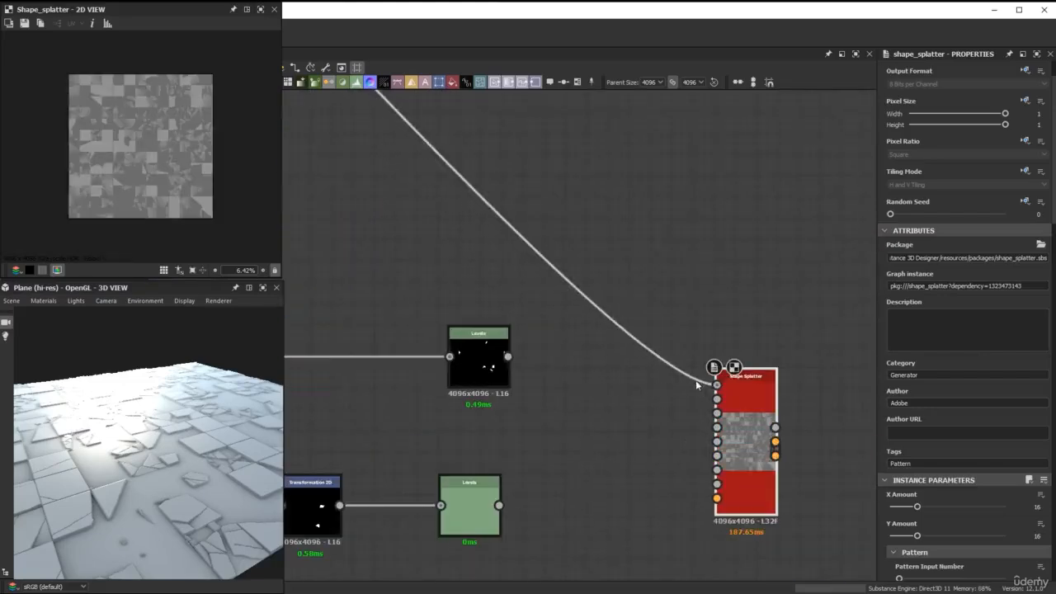
Set the Shape Splatter's Pattern Input Number to 2 and connect the upper and lower Levels outputs to Pattern 1 and Pattern 2.
{"action": "middle_click_drag", "start_coordinate": [652, 404], "coordinate": [589, 352]}
{"action": "scroll", "coordinate": [589, 353], "scroll_direction": "up", "scroll_amount": 1}
{"action": "left_click_drag", "start_coordinate": [709, 364], "coordinate": [737, 302]}
{"action": "scroll", "coordinate": [916, 402], "scroll_direction": "down", "scroll_amount": 3}
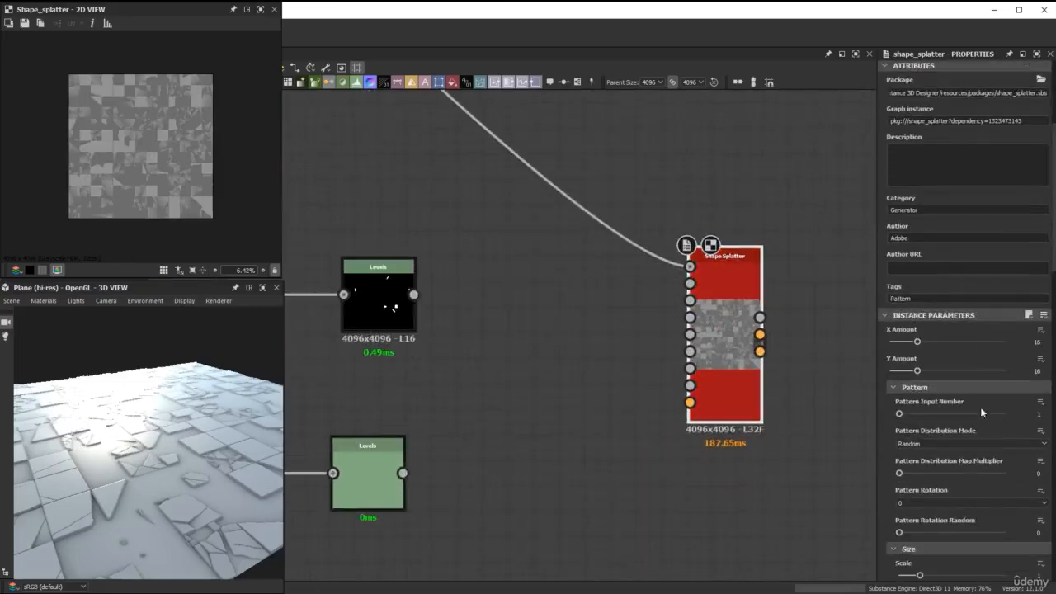
{"action": "left_click", "coordinate": [912, 415]}
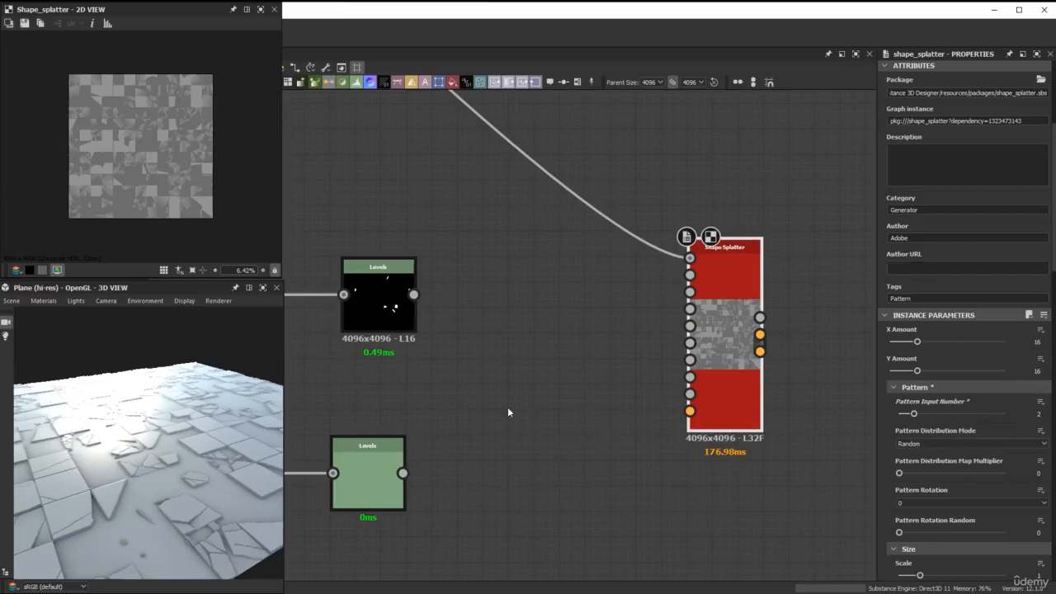
{"action": "left_click_drag", "start_coordinate": [414, 294], "coordinate": [701, 273]}
{"action": "left_click_drag", "start_coordinate": [402, 473], "coordinate": [714, 299]}
Reroute the existing downstream link of the node following Histogram Range to the Shape Splatter's Height output, keeping the Background Height connection.
{"action": "scroll", "coordinate": [715, 299], "scroll_direction": "down", "scroll_amount": 5}
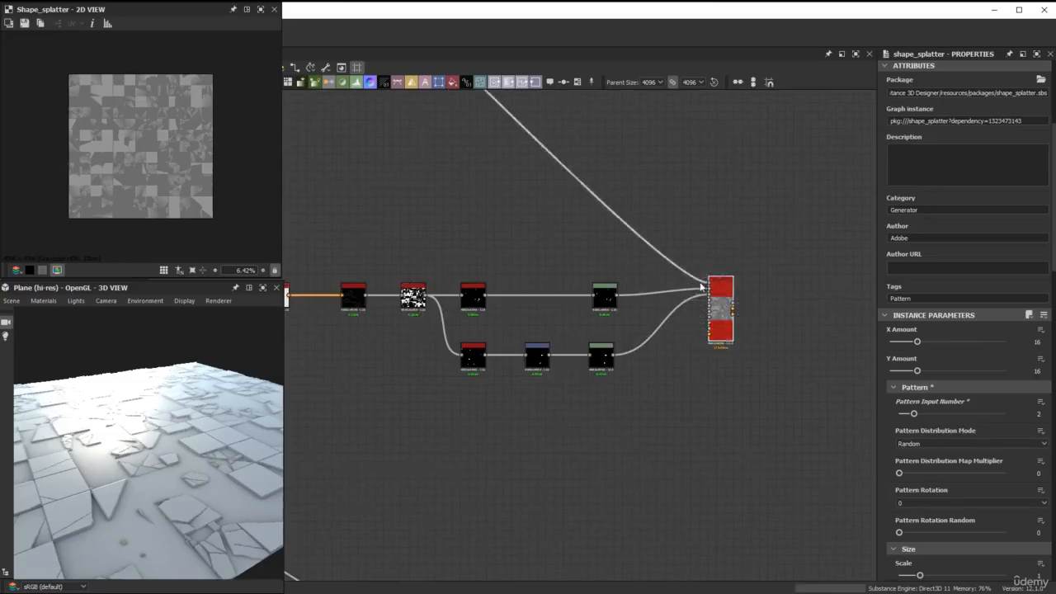
{"action": "scroll", "coordinate": [644, 183], "scroll_direction": "down", "scroll_amount": 2}
{"action": "middle_click_drag", "start_coordinate": [664, 268], "coordinate": [721, 441]}
{"action": "scroll", "coordinate": [484, 247], "scroll_direction": "up", "scroll_amount": 4}
{"action": "middle_click_drag", "start_coordinate": [436, 170], "coordinate": [452, 231]}
{"action": "left_click", "coordinate": [425, 170], "text": "shift"}
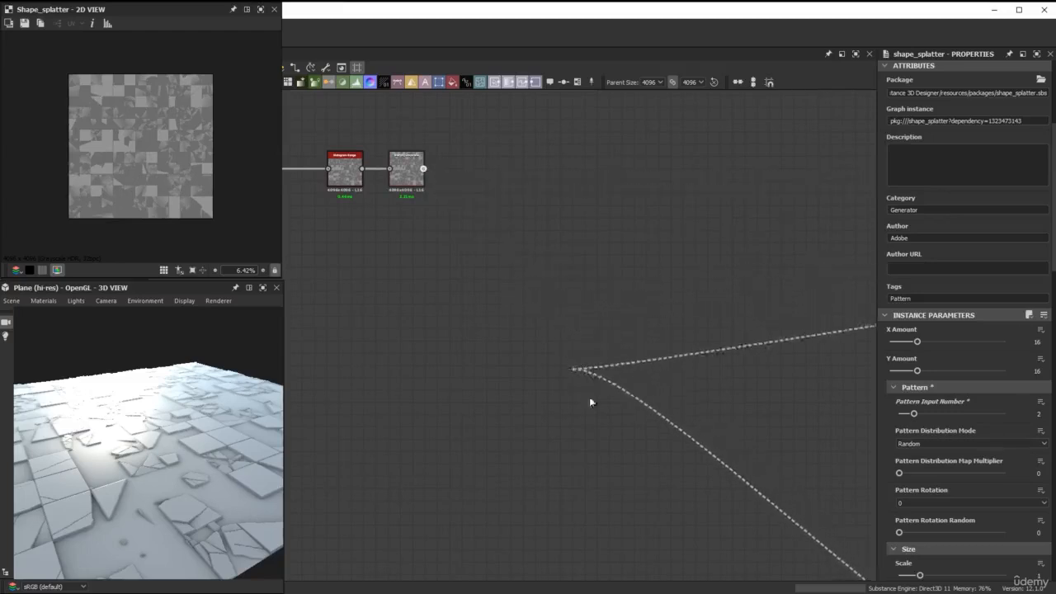
{"action": "scroll", "coordinate": [620, 406], "scroll_direction": "down", "scroll_amount": 3}
{"action": "middle_click_drag", "start_coordinate": [620, 407], "coordinate": [380, 120]}
{"action": "scroll", "coordinate": [611, 260], "scroll_direction": "up", "scroll_amount": 3}
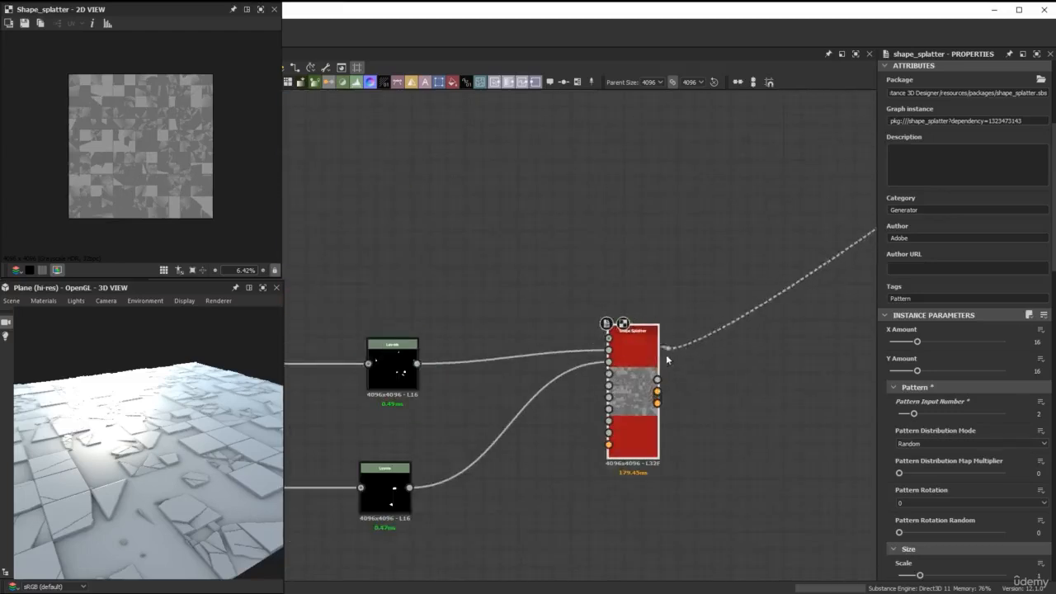
{"action": "left_click", "coordinate": [657, 380]}
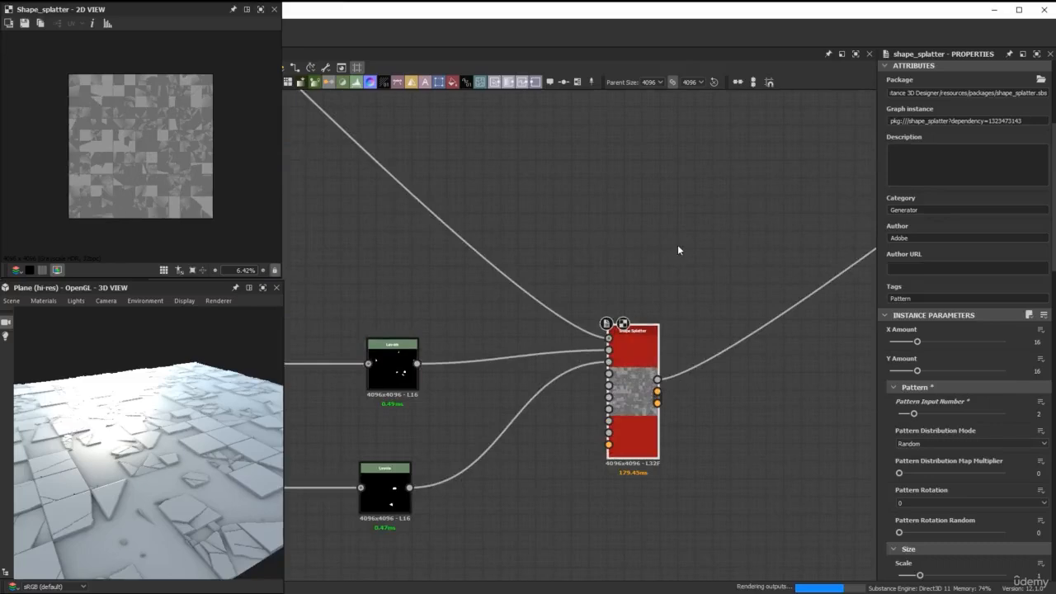
Set the Shape Splatter's pattern Scale to 3.
{"action": "scroll", "coordinate": [931, 443], "scroll_direction": "down", "scroll_amount": 2}
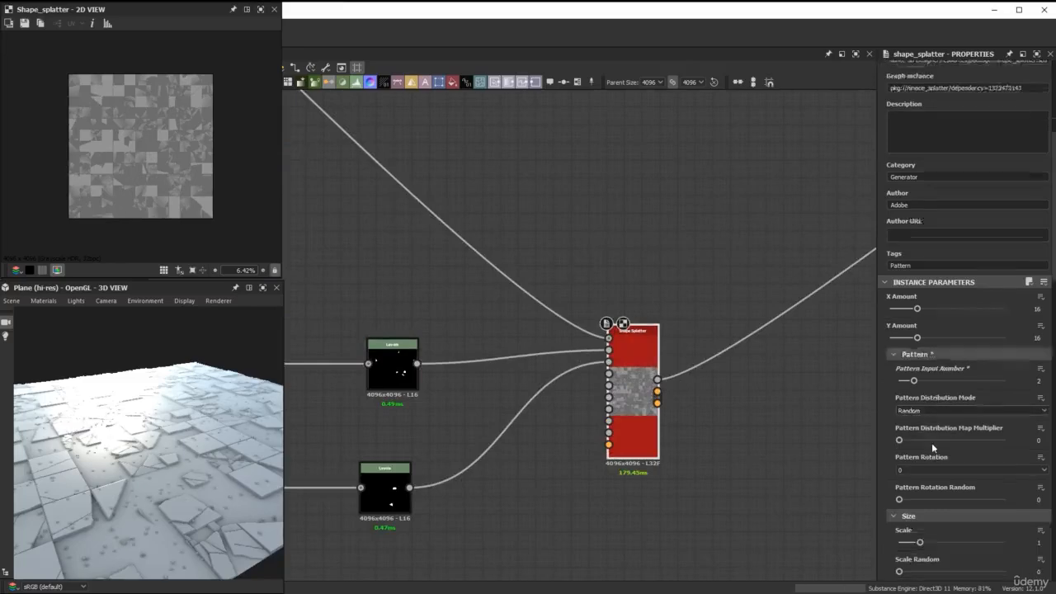
{"action": "double_click", "coordinate": [1038, 510]}
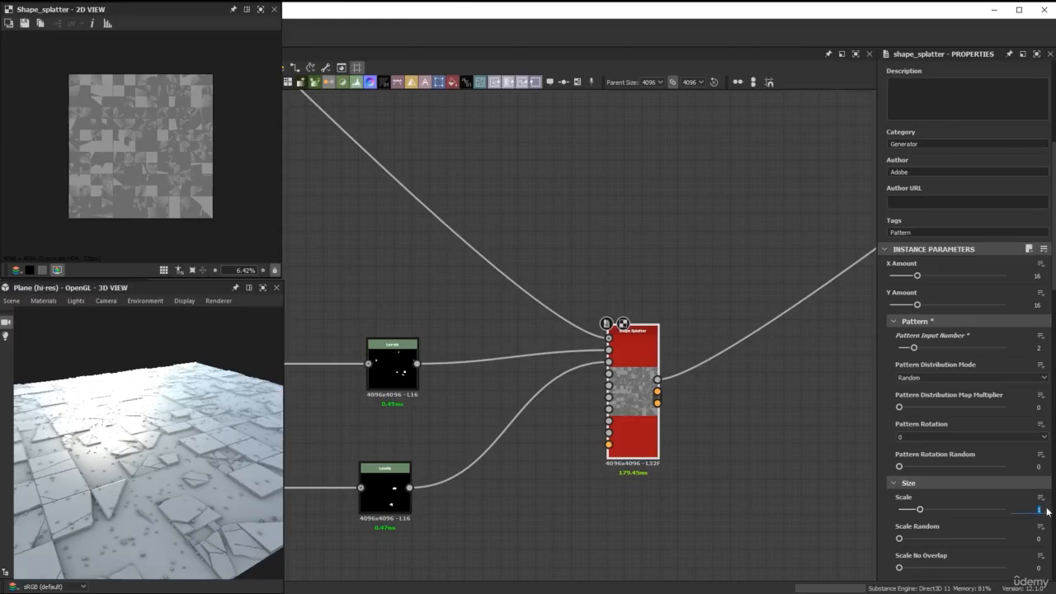
{"action": "type", "text": "3"}
{"action": "key", "text": "Return"}
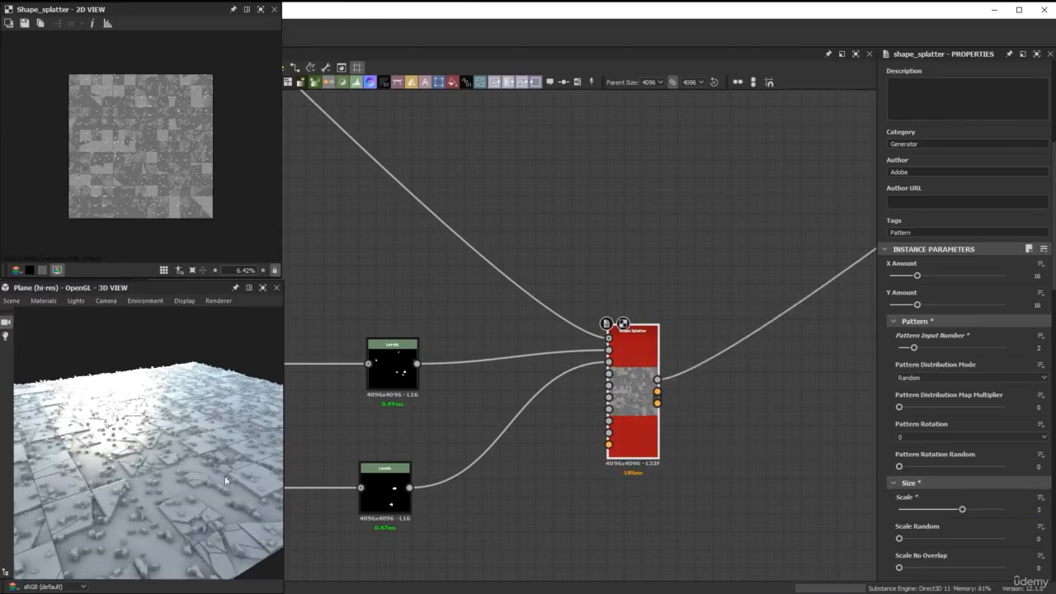
{"action": "scroll", "coordinate": [204, 482], "scroll_direction": "up", "scroll_amount": 3}
{"action": "scroll", "coordinate": [185, 455], "scroll_direction": "up", "scroll_amount": 4}
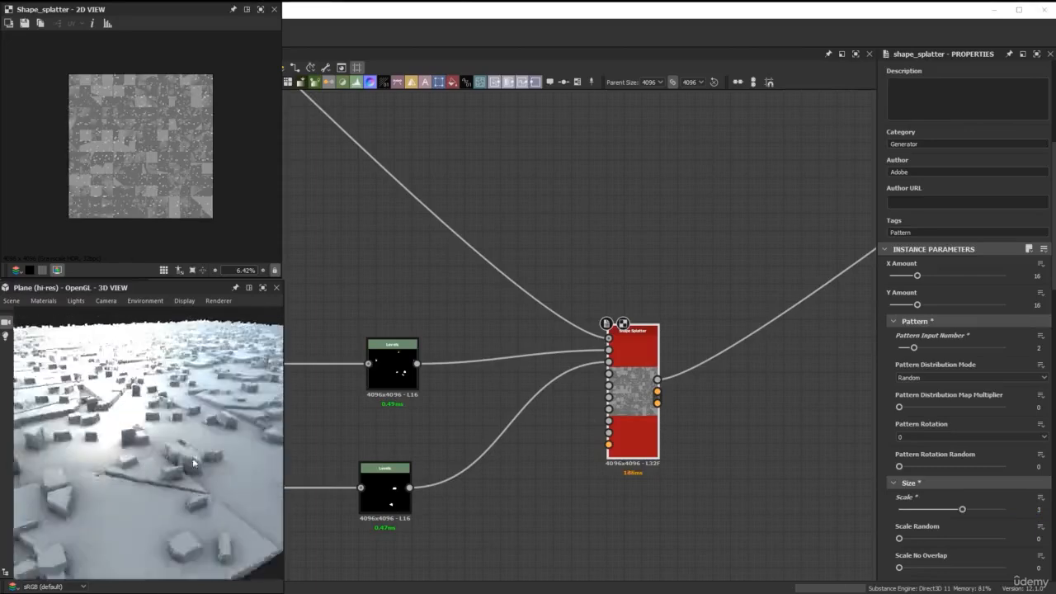
{"action": "left_click_drag", "start_coordinate": [192, 458], "coordinate": [191, 472]}
{"action": "scroll", "coordinate": [190, 475], "scroll_direction": "down", "scroll_amount": 3}
{"action": "middle_click_drag", "start_coordinate": [191, 476], "coordinate": [217, 457]}
{"action": "scroll", "coordinate": [216, 452], "scroll_direction": "down", "scroll_amount": 2}
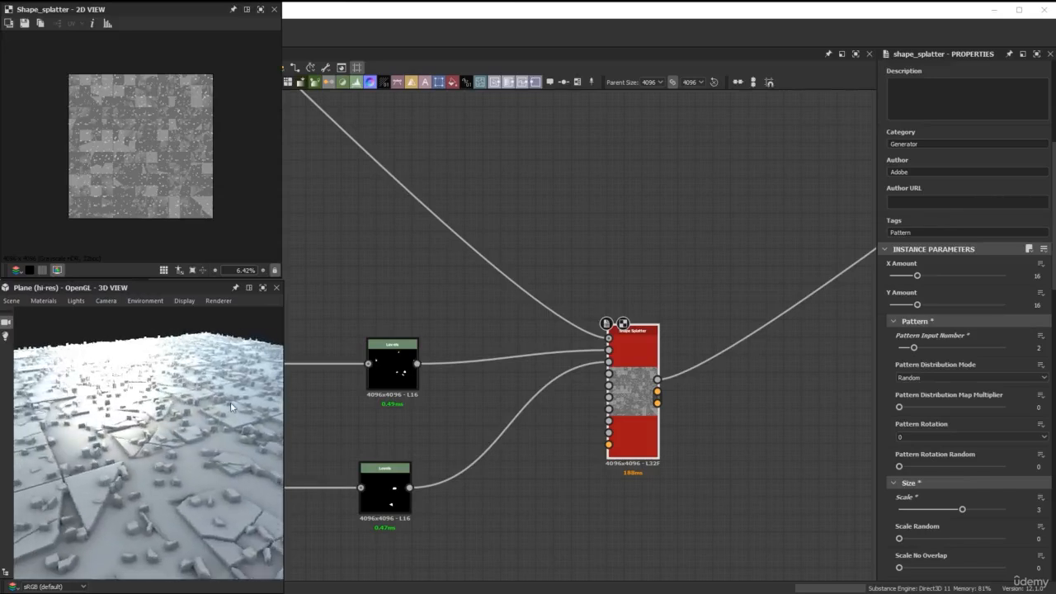
Randomize the splattered pieces with Position Random at about 0.56 and Rotation Random at 1.
{"action": "scroll", "coordinate": [961, 378], "scroll_direction": "down", "scroll_amount": 5}
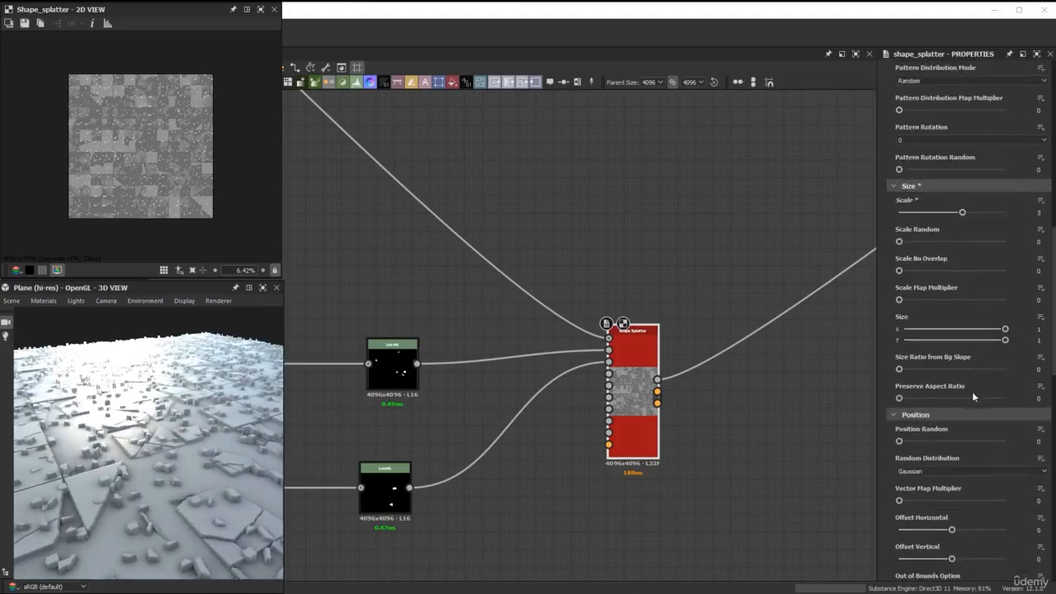
{"action": "scroll", "coordinate": [998, 342], "scroll_direction": "down", "scroll_amount": 1}
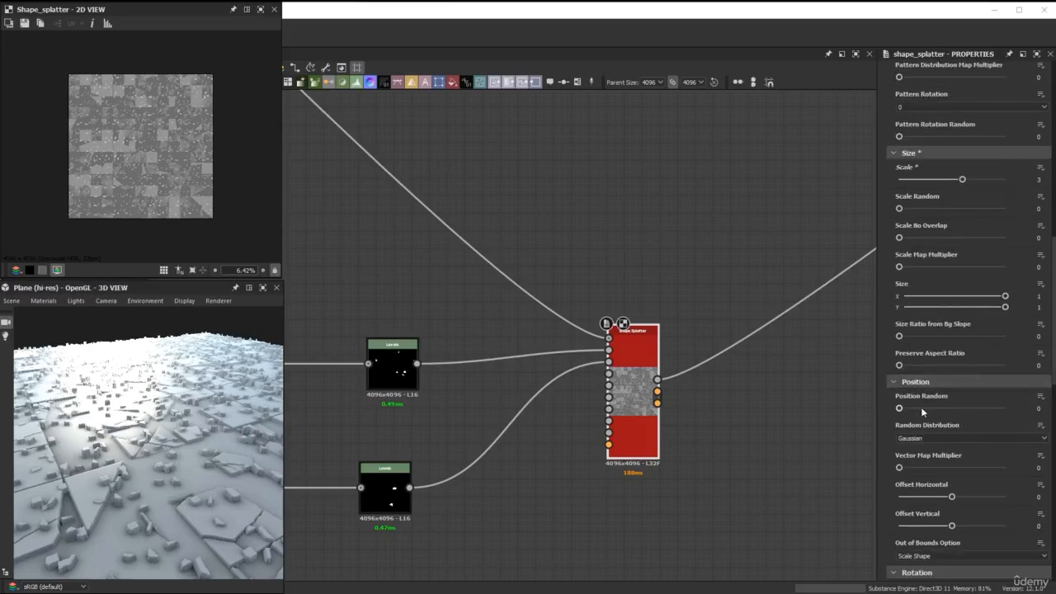
{"action": "left_click_drag", "start_coordinate": [922, 407], "coordinate": [928, 408]}
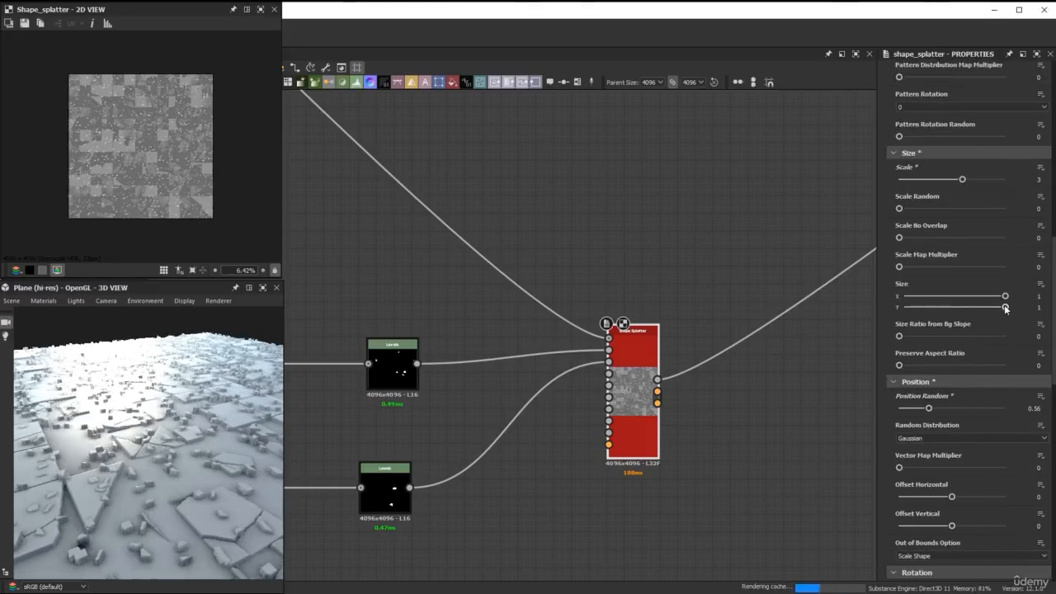
{"action": "scroll", "coordinate": [994, 355], "scroll_direction": "down", "scroll_amount": 2}
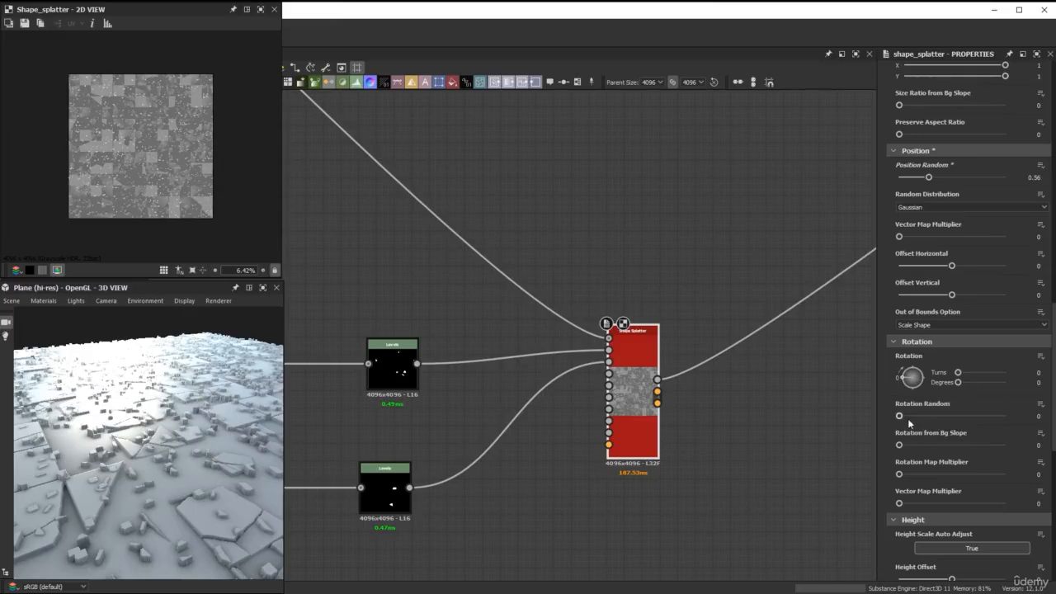
{"action": "left_click_drag", "start_coordinate": [915, 418], "coordinate": [1016, 422]}
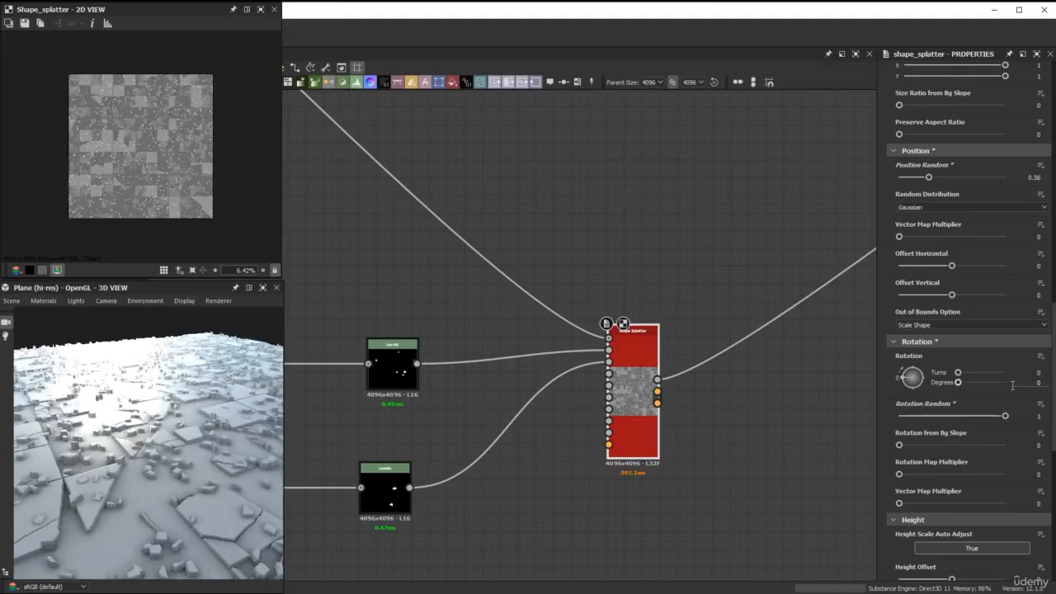
Set the Shape Splatter's Height Offset to -1.3.
{"action": "scroll", "coordinate": [1008, 383], "scroll_direction": "down", "scroll_amount": 4}
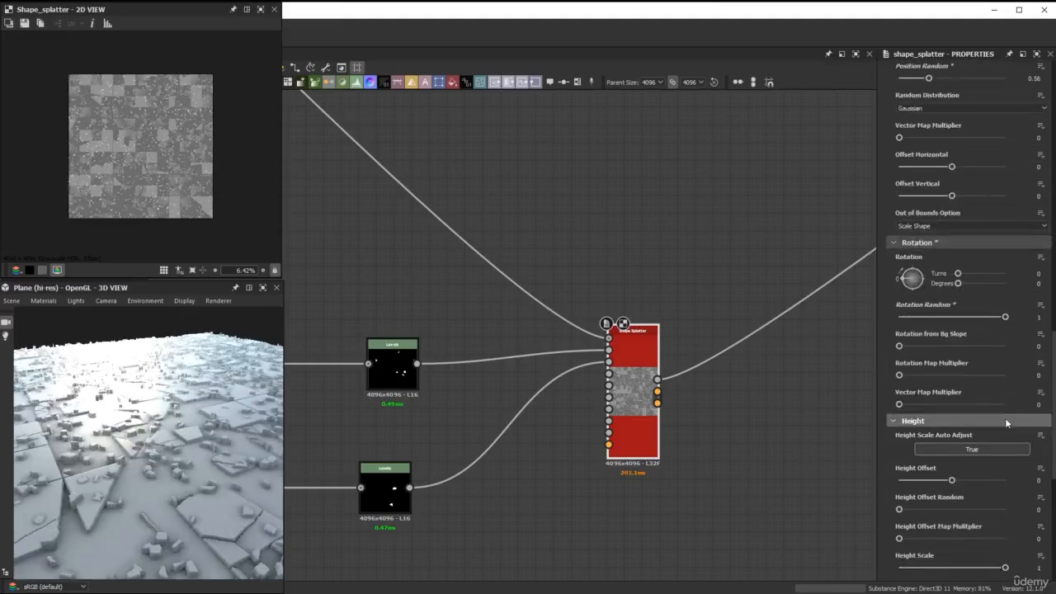
{"action": "scroll", "coordinate": [161, 494], "scroll_direction": "up", "scroll_amount": 3}
{"action": "left_click_drag", "start_coordinate": [161, 495], "coordinate": [169, 490]}
{"action": "left_click", "coordinate": [1024, 450]}
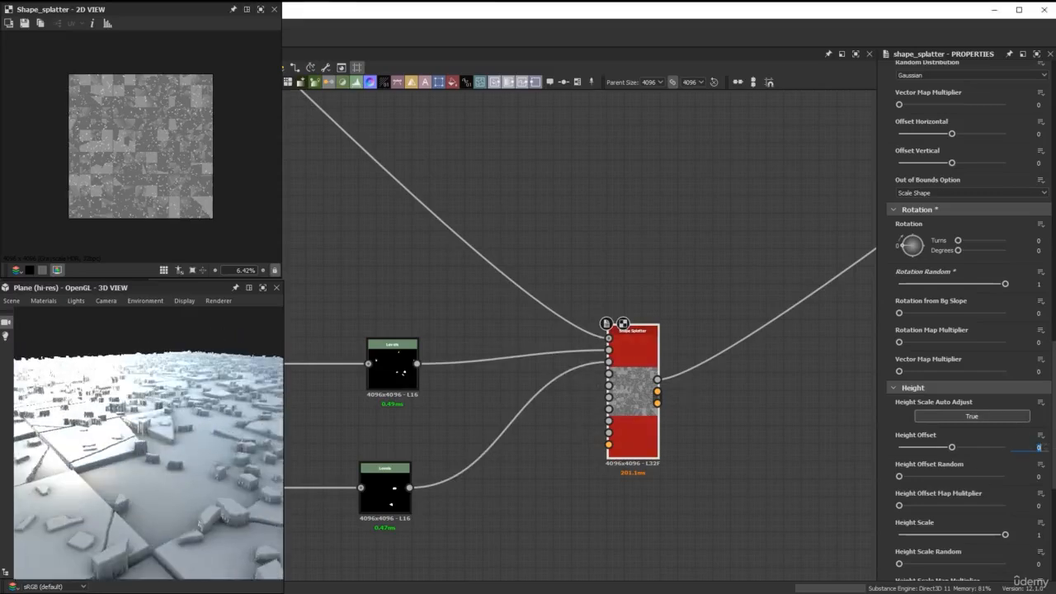
{"action": "type", "text": "-1.3"}
{"action": "key", "text": "Return"}
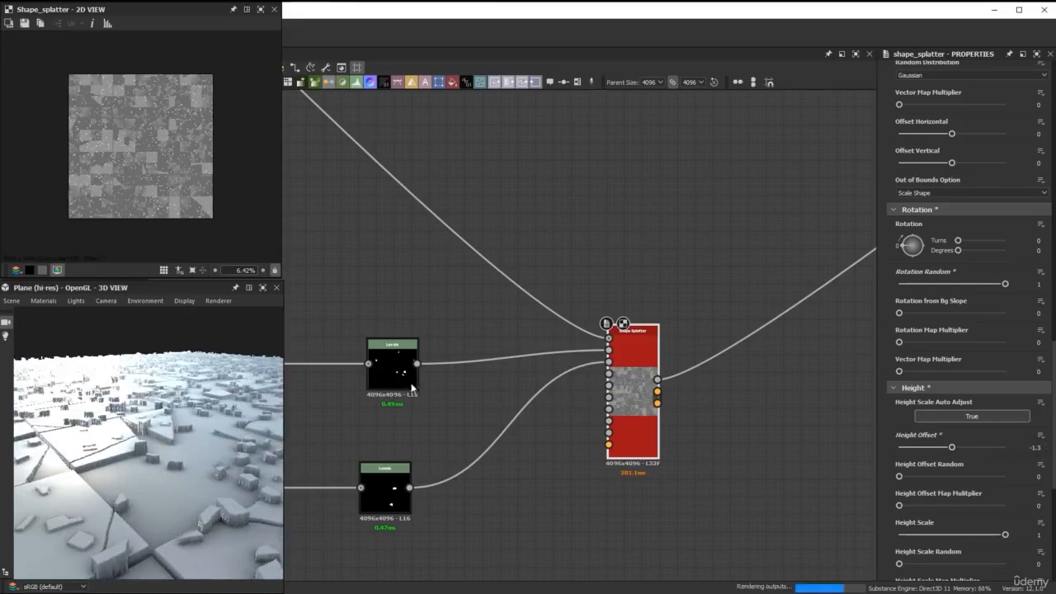
{"action": "mouse_move", "coordinate": [251, 455]}
{"action": "left_mouse_down"}
{"action": "mouse_move", "coordinate": [239, 462]}
{"action": "mouse_move", "coordinate": [248, 470]}
{"action": "mouse_move", "coordinate": [243, 462]}
{"action": "left_mouse_up"}
{"action": "scroll", "coordinate": [239, 460], "scroll_direction": "down", "scroll_amount": 3}
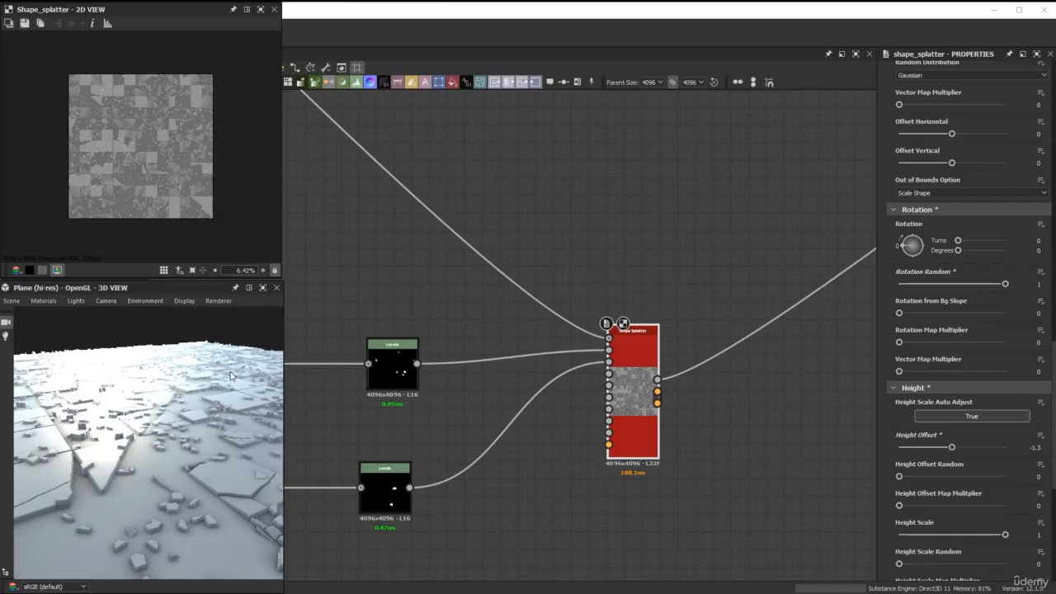
Set the Shape Splatter's Height Scale to 0.25.
{"action": "double_click", "coordinate": [1039, 535]}
{"action": "type", "text": "0.25"}
{"action": "key", "text": "Return"}
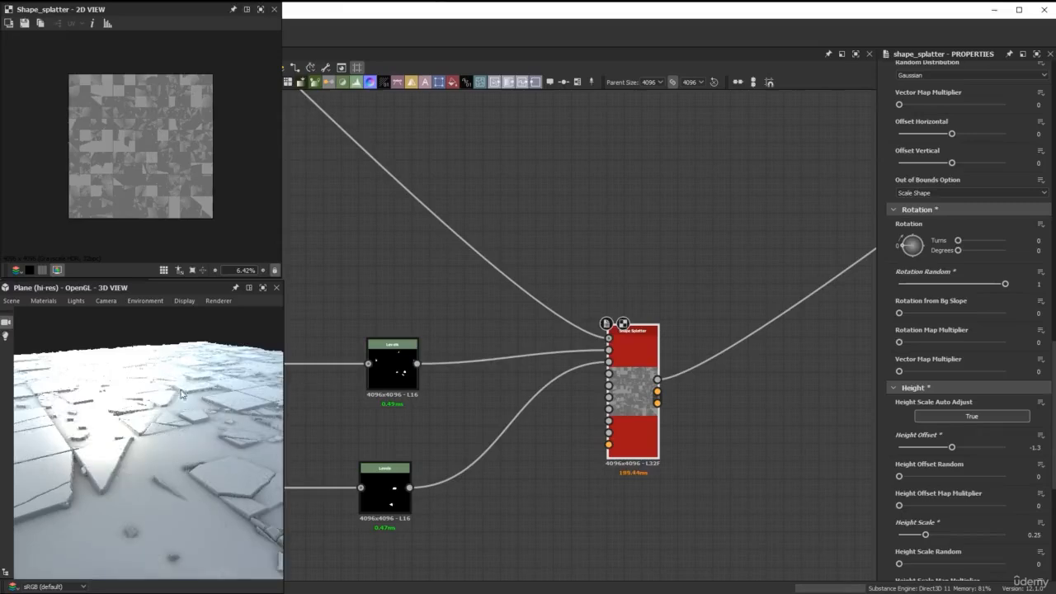
{"action": "left_click_drag", "start_coordinate": [183, 393], "coordinate": [176, 450]}
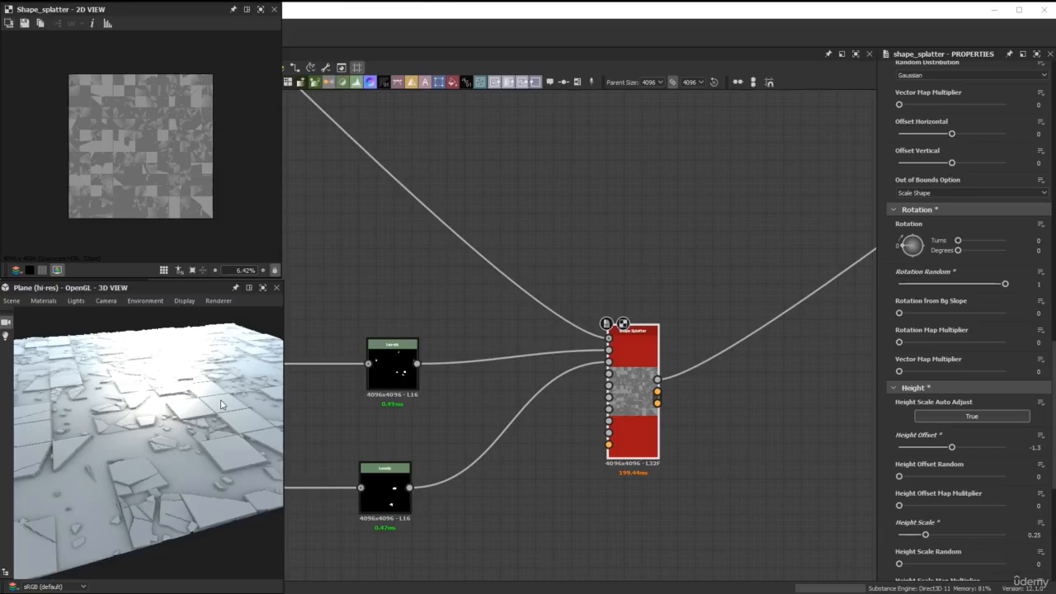
{"action": "scroll", "coordinate": [938, 515], "scroll_direction": "down", "scroll_amount": 4}
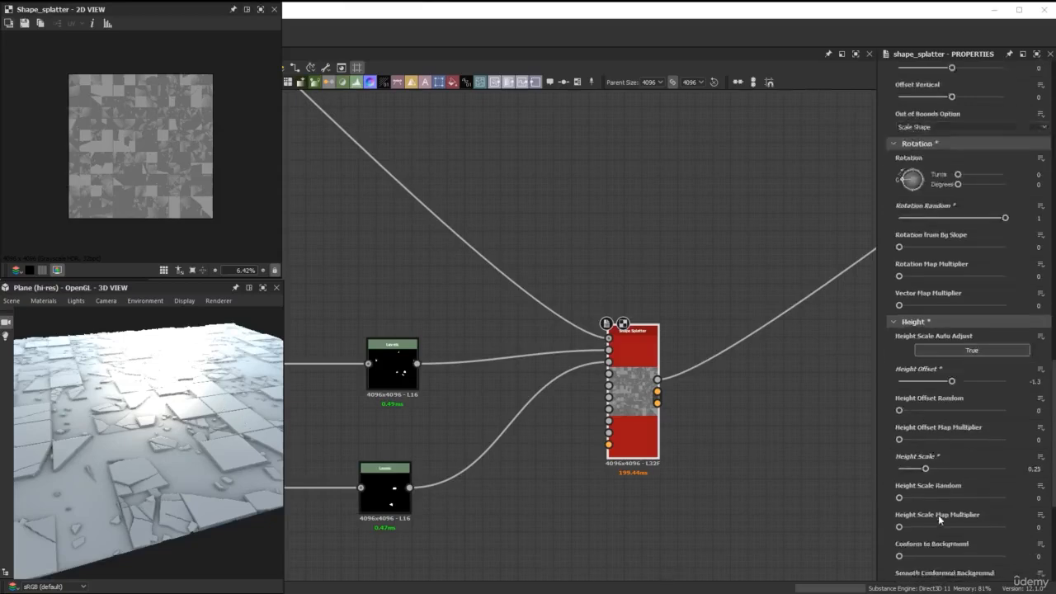
Review the Shape Splatter's remaining height and masking parameters and the node chains that feed it.
{"action": "scroll", "coordinate": [941, 529], "scroll_direction": "down", "scroll_amount": 2}
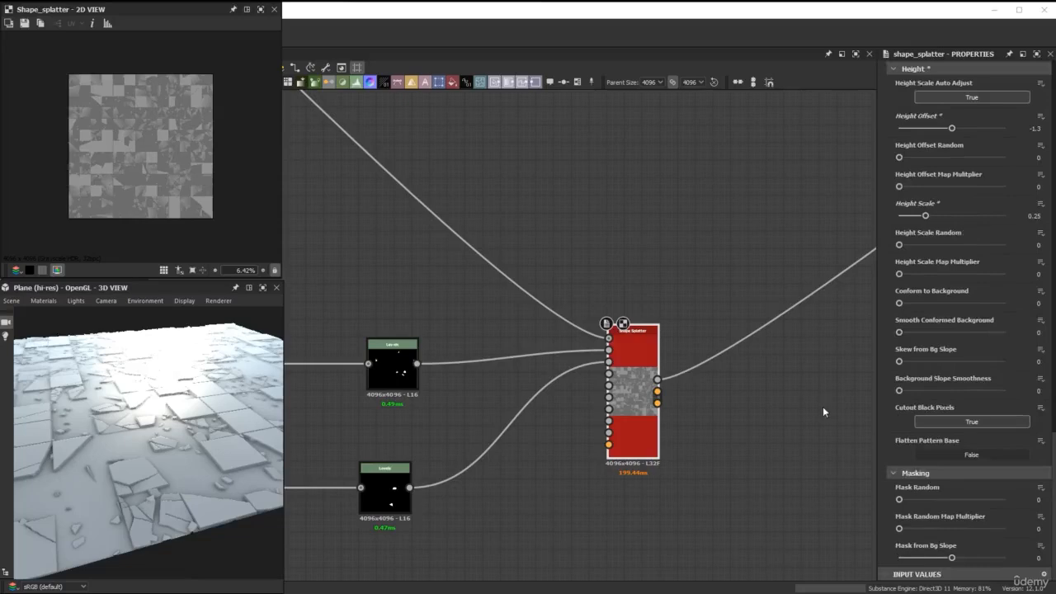
{"action": "scroll", "coordinate": [735, 433], "scroll_direction": "down", "scroll_amount": 4}
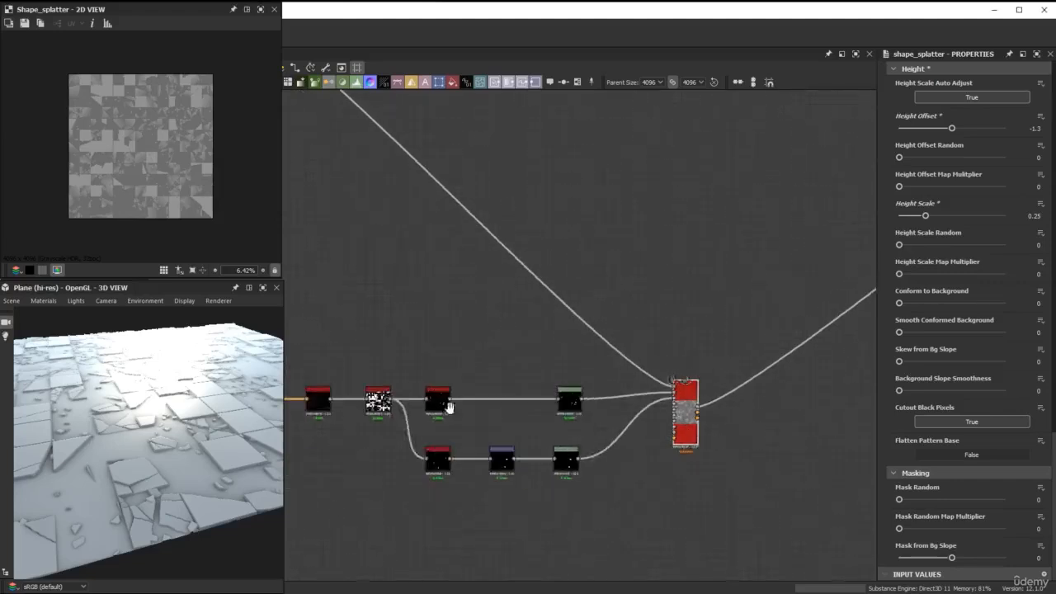
{"action": "scroll", "coordinate": [507, 414], "scroll_direction": "down", "scroll_amount": 2}
{"action": "middle_click_drag", "start_coordinate": [712, 415], "coordinate": [615, 316]}
{"action": "scroll", "coordinate": [613, 317], "scroll_direction": "up", "scroll_amount": 1}
{"action": "scroll", "coordinate": [611, 316], "scroll_direction": "up", "scroll_amount": 1}
{"action": "left_click_drag", "start_coordinate": [605, 312], "coordinate": [798, 334]}
{"action": "scroll", "coordinate": [647, 304], "scroll_direction": "down", "scroll_amount": 2}
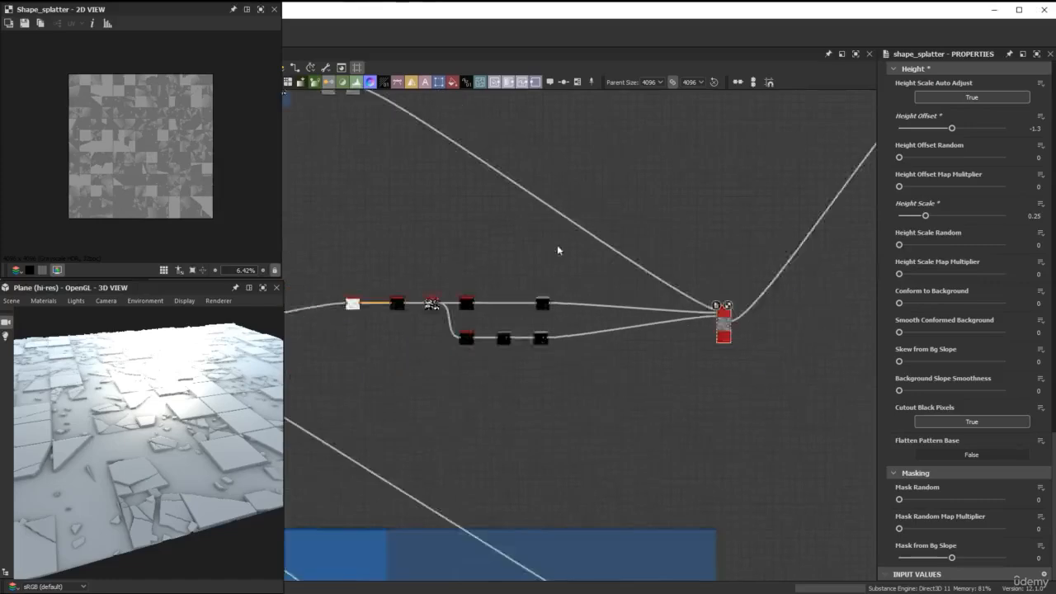
{"action": "middle_click_drag", "start_coordinate": [636, 282], "coordinate": [653, 369]}
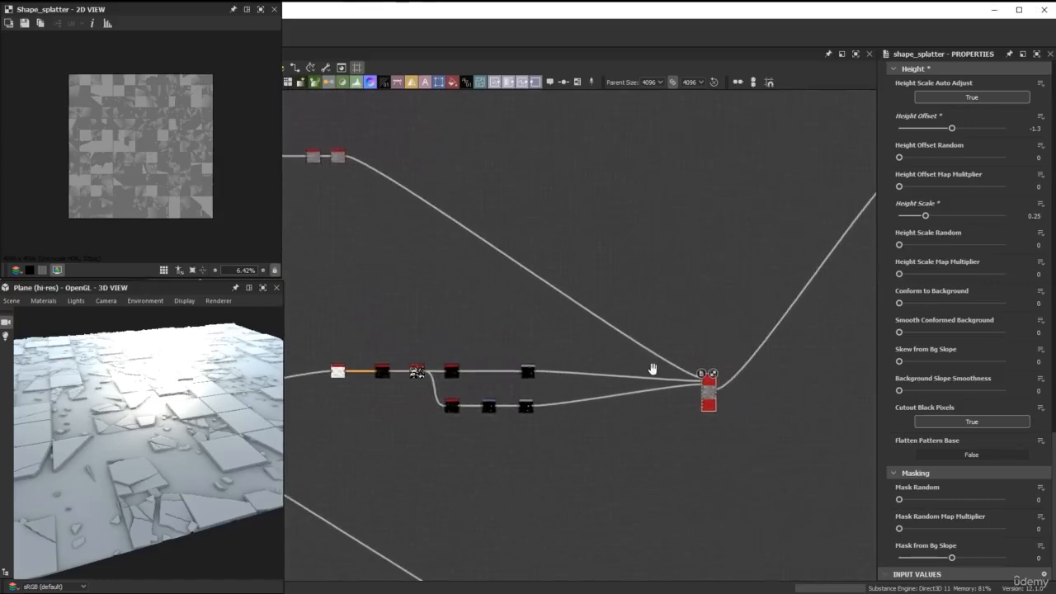
{"action": "scroll", "coordinate": [723, 411], "scroll_direction": "up", "scroll_amount": 5}
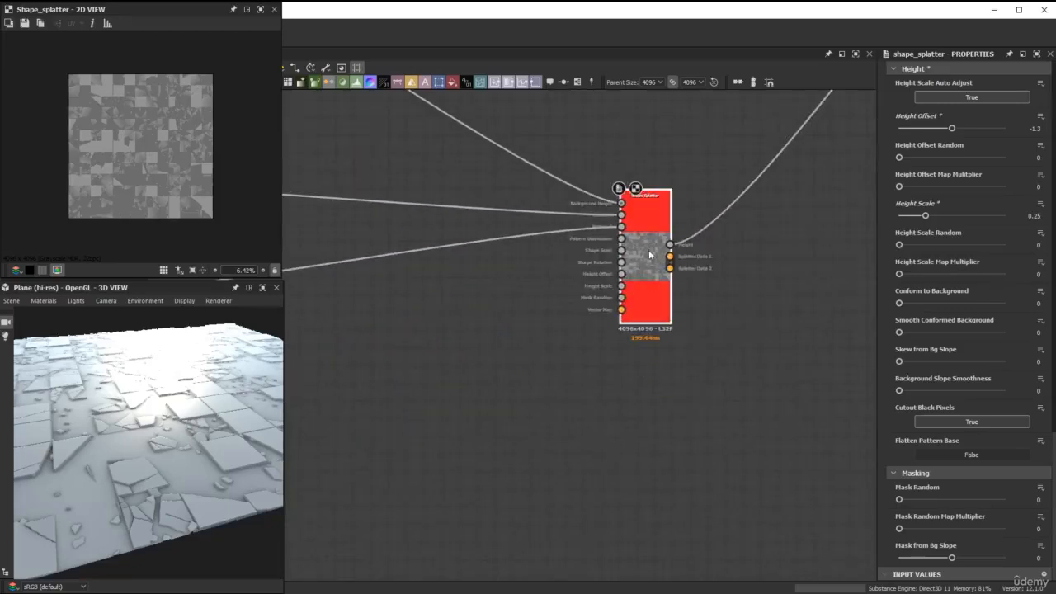
Duplicate the Shape Splatter together with its incoming links and place the copy below the original.
{"action": "key", "text": "ctrl+d"}
{"action": "scroll", "coordinate": [545, 361], "scroll_direction": "down", "scroll_amount": 3}
{"action": "middle_click_drag", "start_coordinate": [540, 360], "coordinate": [666, 204]}
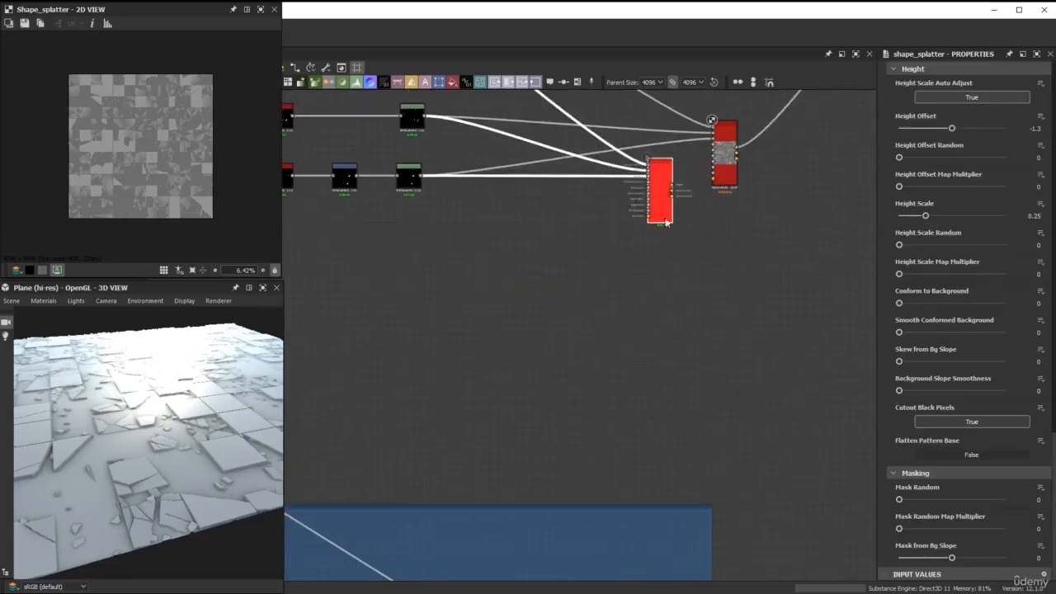
{"action": "left_click_drag", "start_coordinate": [666, 221], "coordinate": [706, 333]}
Connect the original Shape Splatter's Height output to the duplicate's background height input.
{"action": "left_click", "coordinate": [597, 217]}
{"action": "middle_click_drag", "start_coordinate": [597, 217], "coordinate": [562, 300]}
{"action": "scroll", "coordinate": [548, 266], "scroll_direction": "up", "scroll_amount": 1}
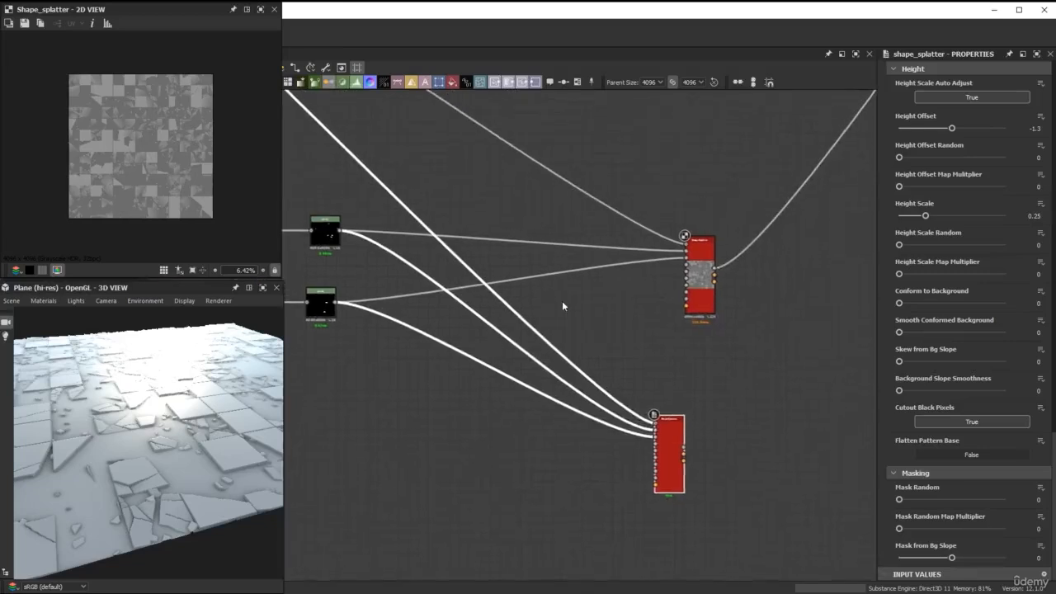
{"action": "scroll", "coordinate": [563, 304], "scroll_direction": "up", "scroll_amount": 2}
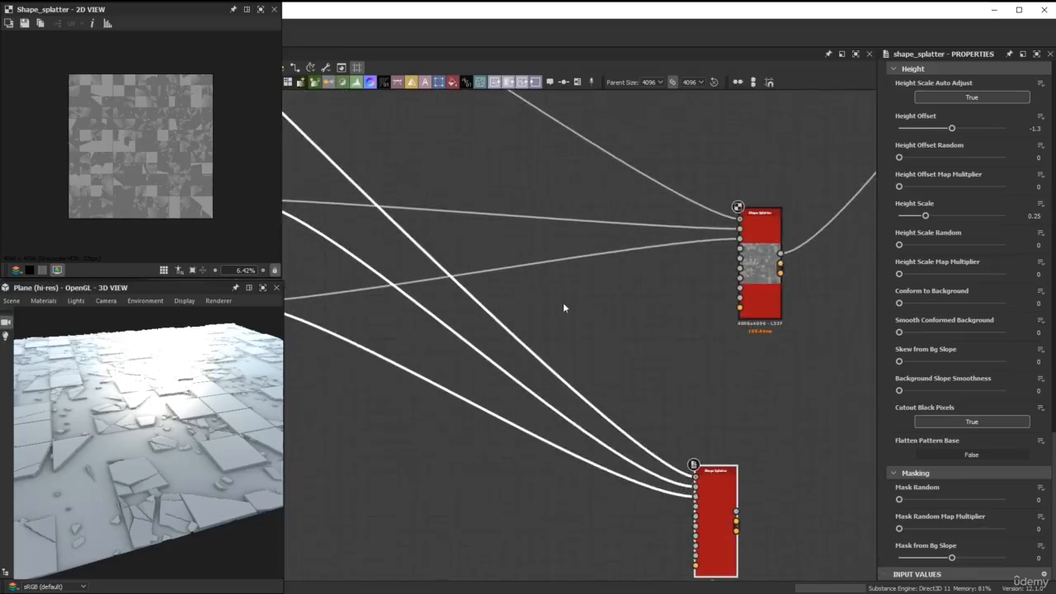
{"action": "middle_click_drag", "start_coordinate": [661, 355], "coordinate": [555, 279]}
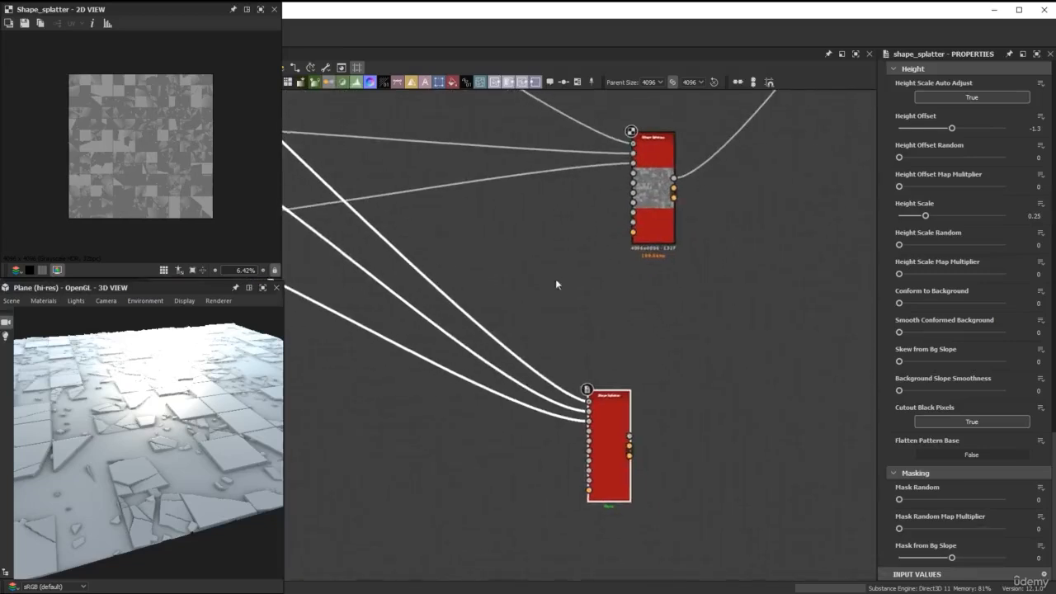
{"action": "left_click_drag", "start_coordinate": [673, 177], "coordinate": [773, 472]}
Insert a dot node on each of the two pattern links running into the original Shape Splatter.
{"action": "scroll", "coordinate": [547, 318], "scroll_direction": "down", "scroll_amount": 6}
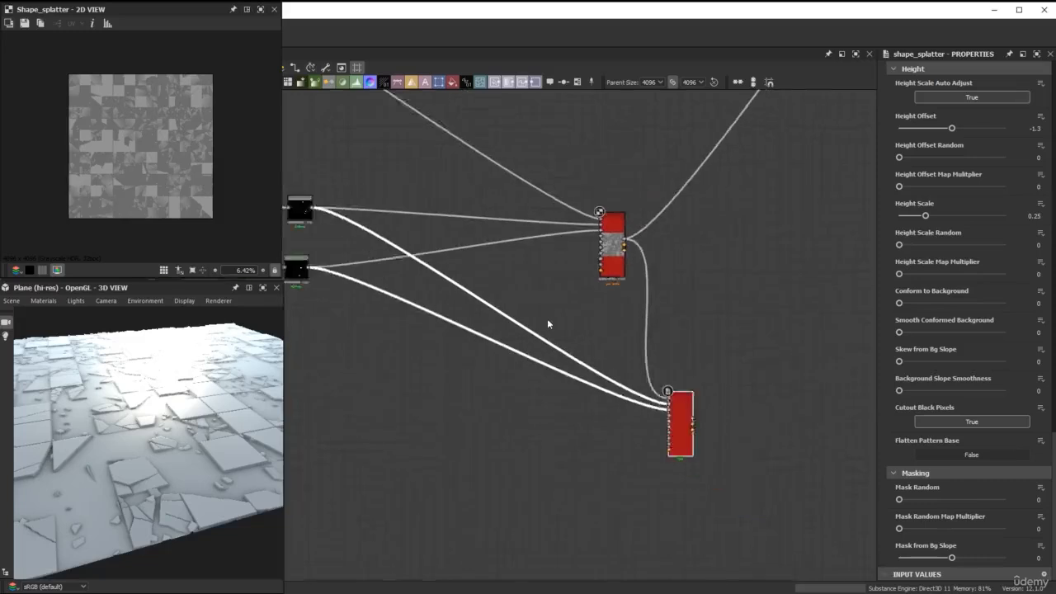
{"action": "middle_click_drag", "start_coordinate": [547, 319], "coordinate": [587, 281]}
{"action": "scroll", "coordinate": [574, 271], "scroll_direction": "up", "scroll_amount": 5}
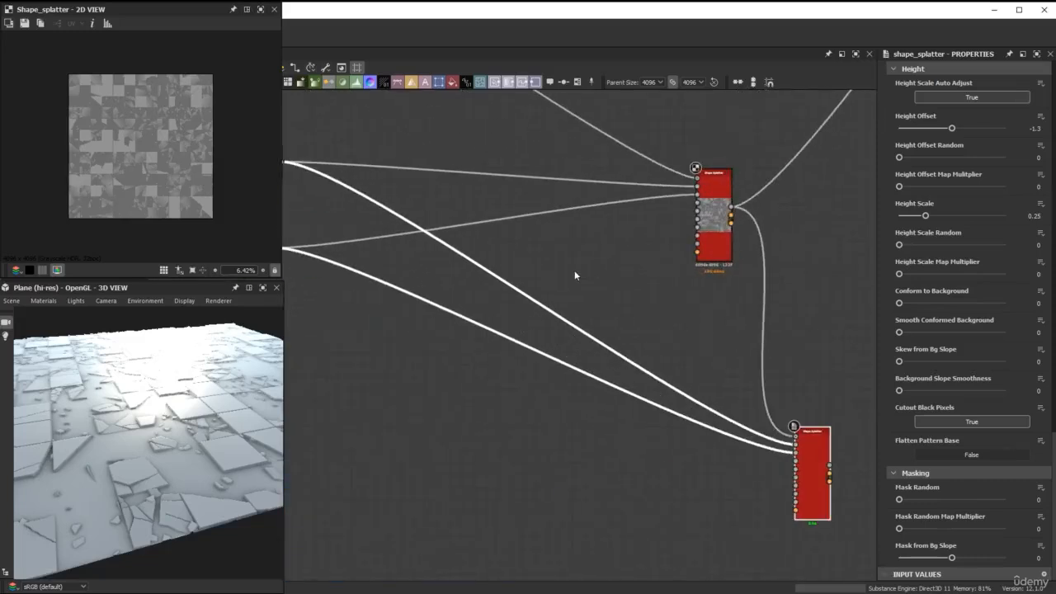
{"action": "left_click", "coordinate": [525, 176], "text": "alt"}
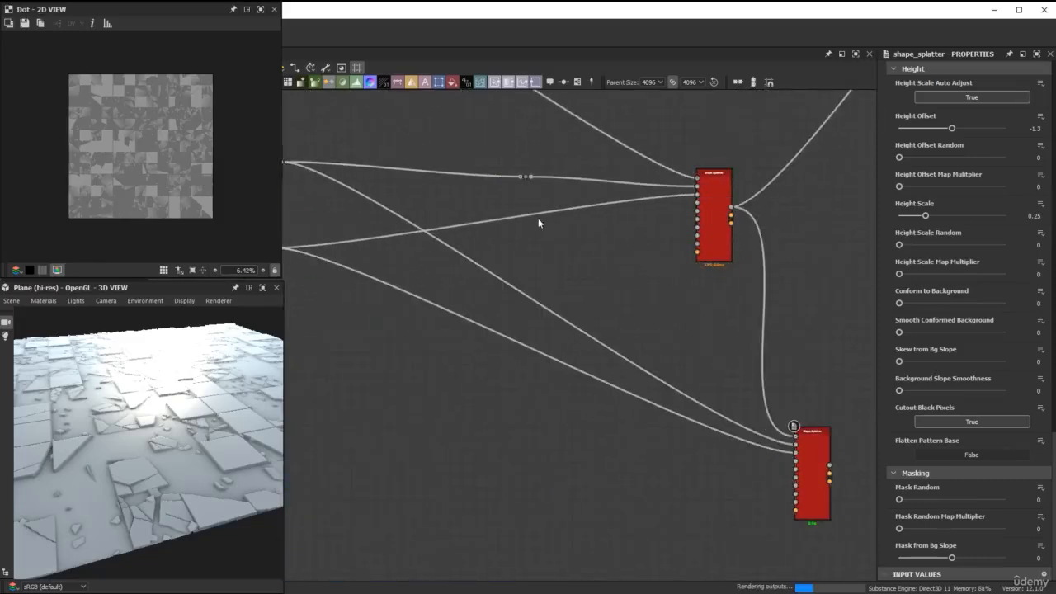
{"action": "left_click", "coordinate": [445, 230], "text": "alt"}
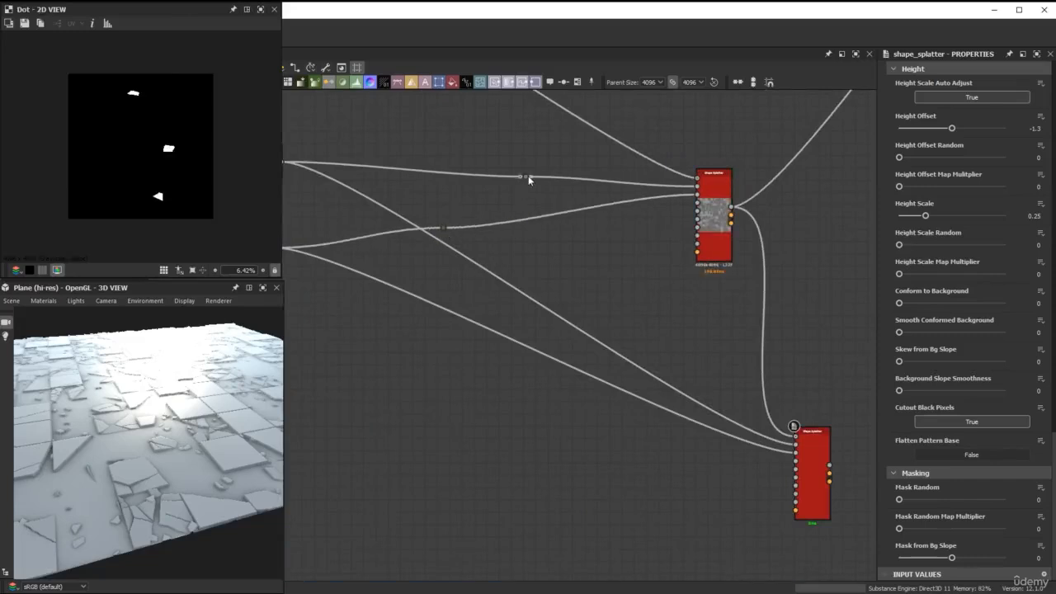
Reroute both pattern inputs of the duplicated Shape Splatter through the two dot nodes.
{"action": "left_click_drag", "start_coordinate": [528, 177], "coordinate": [813, 459]}
{"action": "left_click", "coordinate": [712, 402]}
{"action": "key", "text": "Delete"}
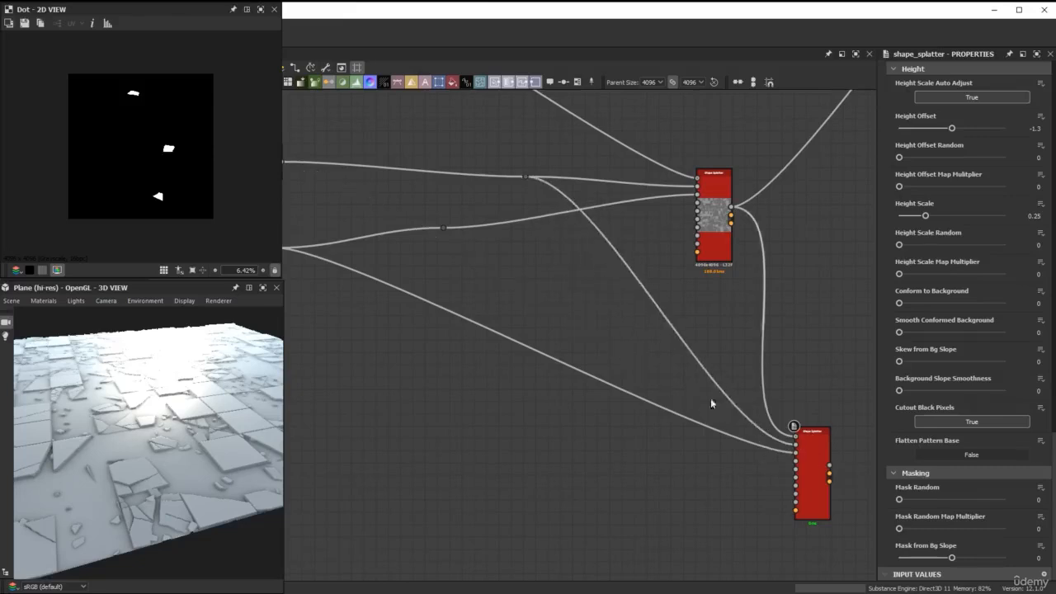
{"action": "left_click_drag", "start_coordinate": [448, 227], "coordinate": [760, 411]}
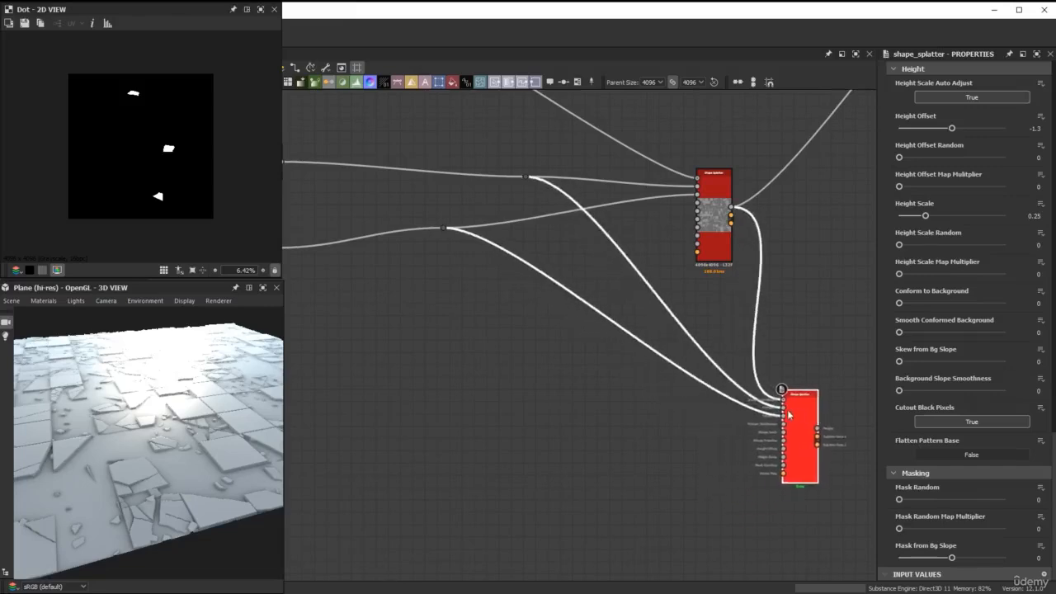
Move the original Shape Splatter's outgoing downstream link to the duplicate's Height output, keeping the link between the two splatters.
{"action": "scroll", "coordinate": [425, 228], "scroll_direction": "down", "scroll_amount": 2}
{"action": "middle_click_drag", "start_coordinate": [425, 228], "coordinate": [255, 200]}
{"action": "scroll", "coordinate": [570, 210], "scroll_direction": "up", "scroll_amount": 2}
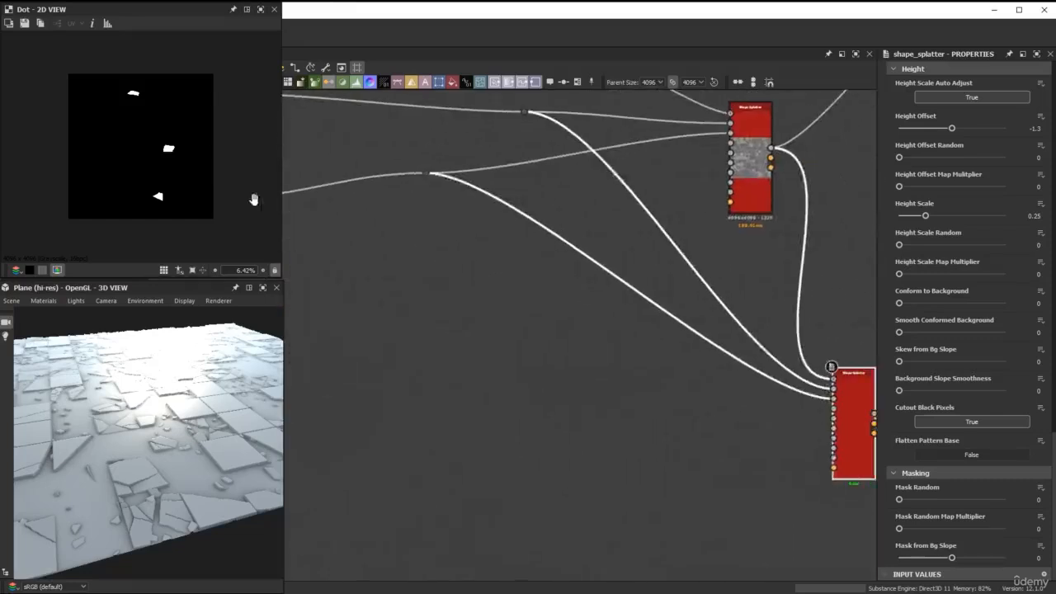
{"action": "scroll", "coordinate": [747, 410], "scroll_direction": "up", "scroll_amount": 3}
{"action": "scroll", "coordinate": [649, 290], "scroll_direction": "down", "scroll_amount": 3}
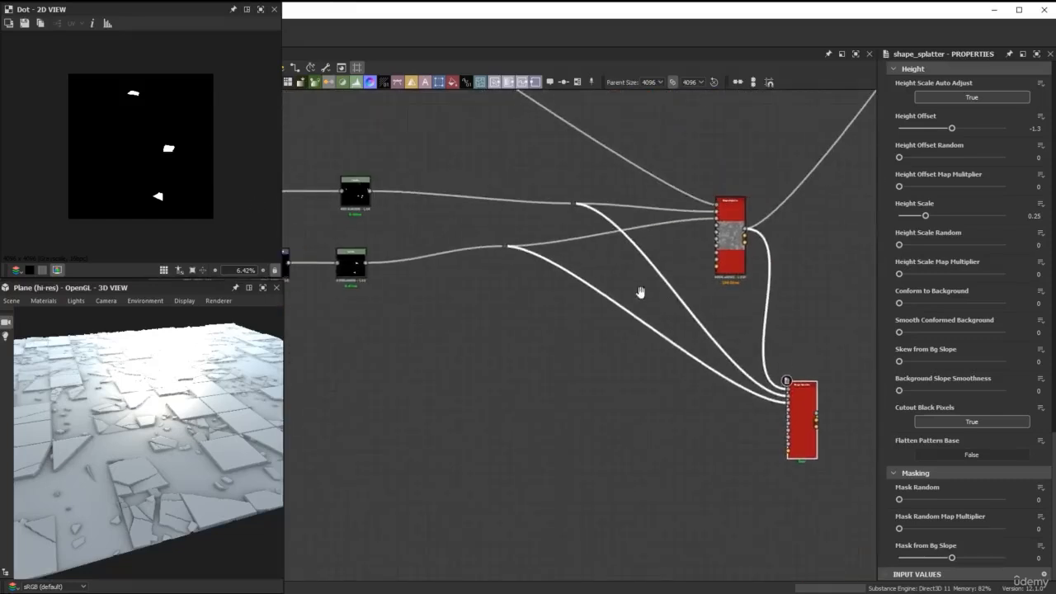
{"action": "scroll", "coordinate": [602, 269], "scroll_direction": "up", "scroll_amount": 1}
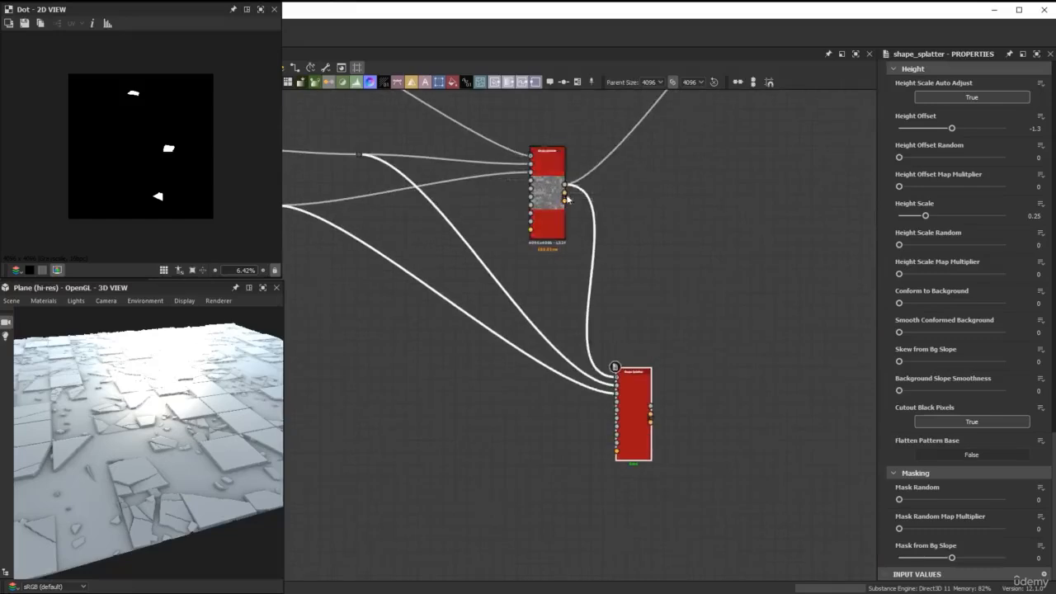
{"action": "left_click_drag", "start_coordinate": [566, 185], "coordinate": [650, 406], "text": "shift"}
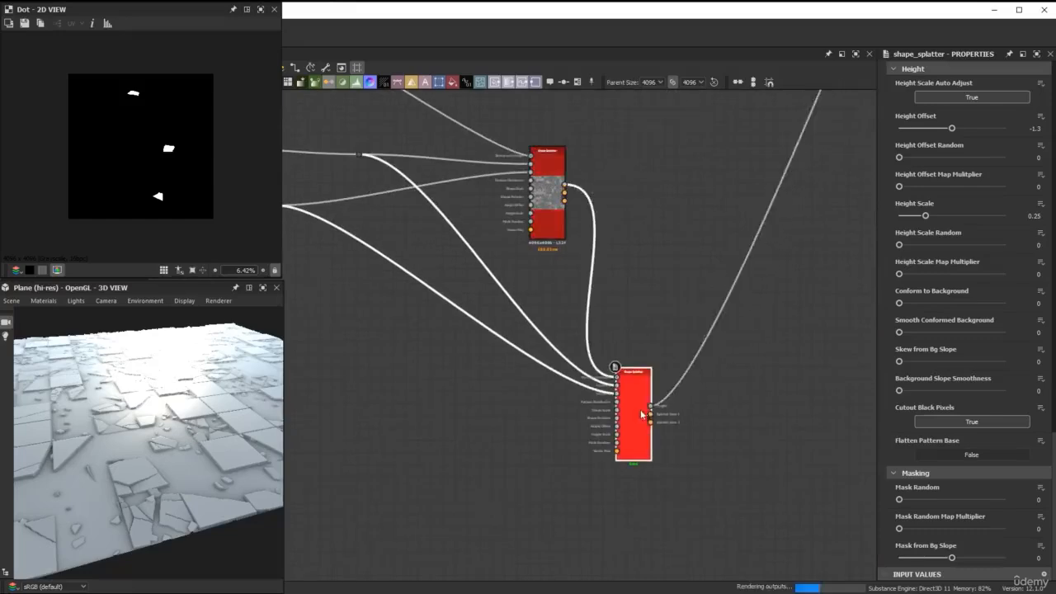
Set the duplicated Shape Splatter's X Amount and Y Amount to 100.
{"action": "scroll", "coordinate": [650, 405], "scroll_direction": "up", "scroll_amount": 2}
{"action": "scroll", "coordinate": [949, 456], "scroll_direction": "up", "scroll_amount": 15}
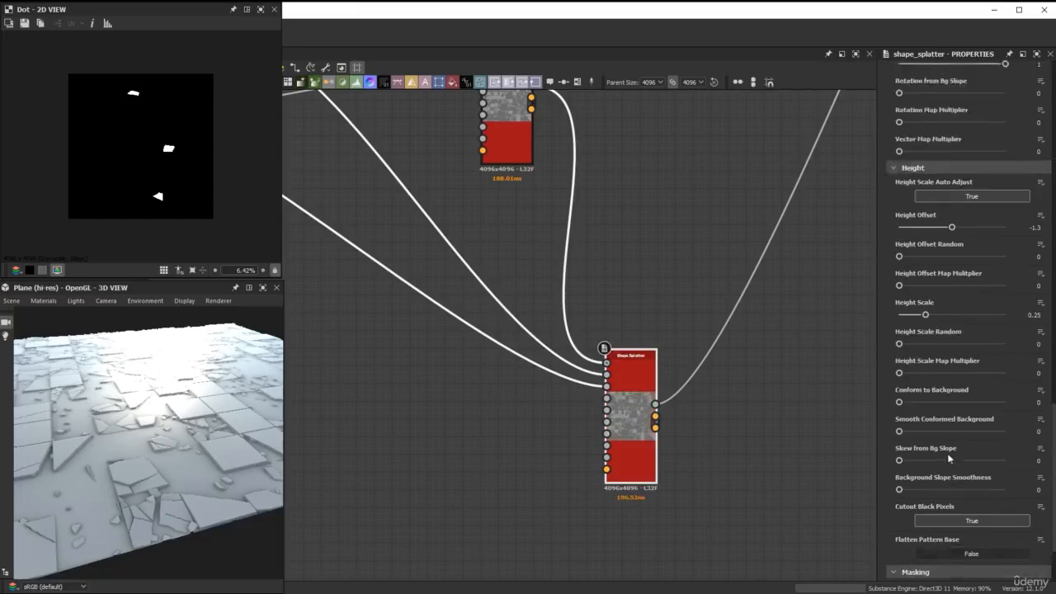
{"action": "scroll", "coordinate": [946, 450], "scroll_direction": "up", "scroll_amount": 7}
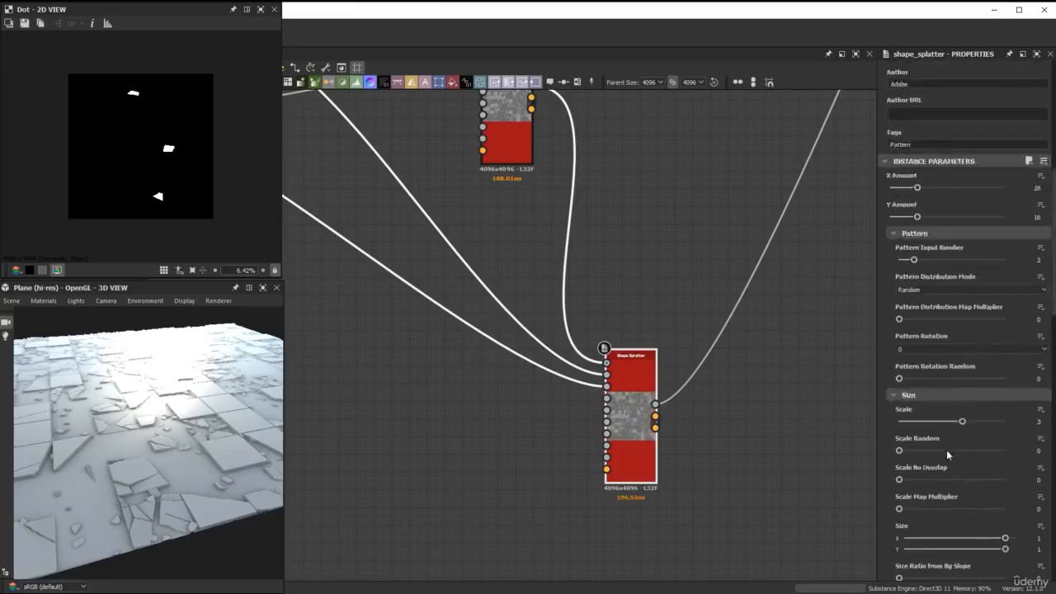
{"action": "left_click", "coordinate": [1023, 256]}
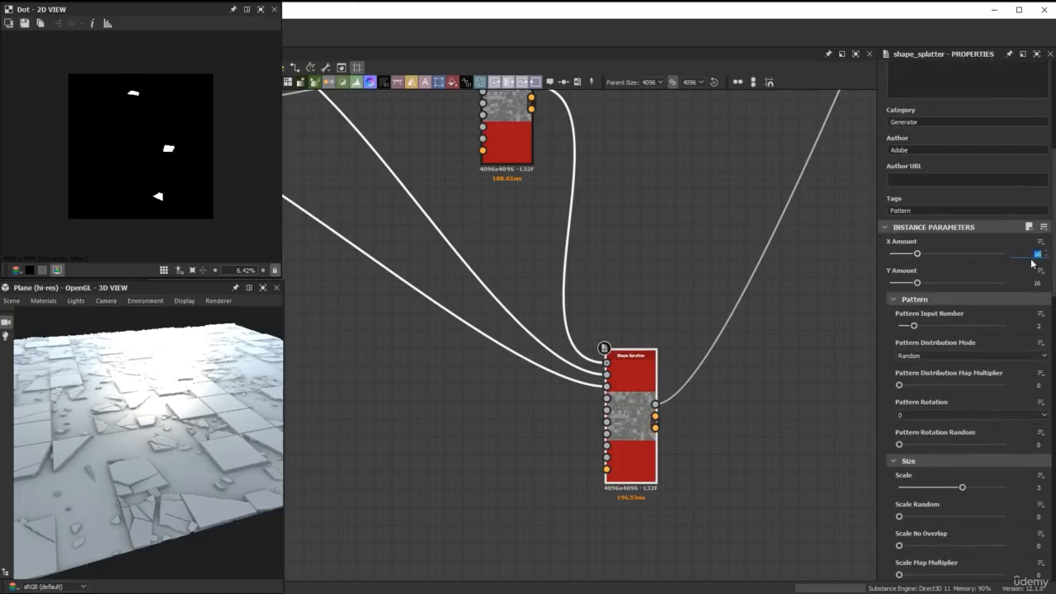
{"action": "key", "text": "Tab"}
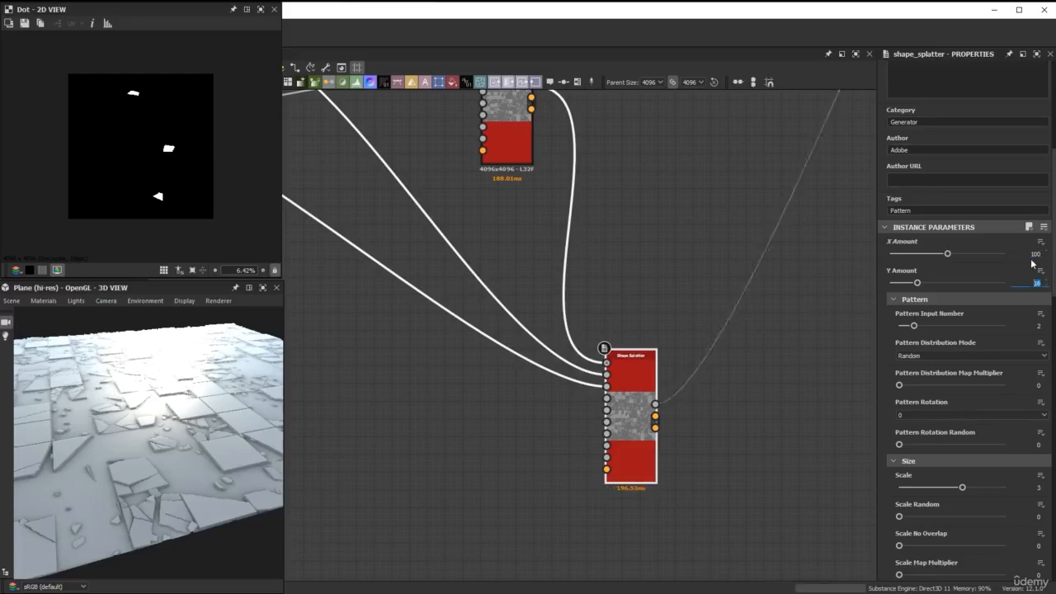
{"action": "type", "text": "100"}
{"action": "key", "text": "Return"}
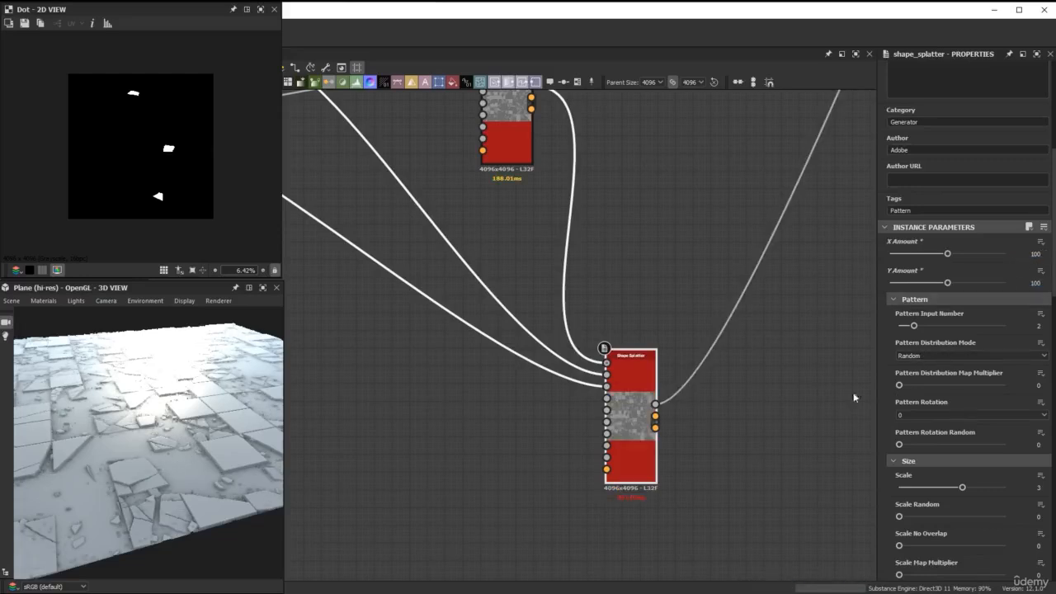
Set the duplicated Shape Splatter's pattern Scale to 5.
{"action": "scroll", "coordinate": [949, 450], "scroll_direction": "down", "scroll_amount": 2}
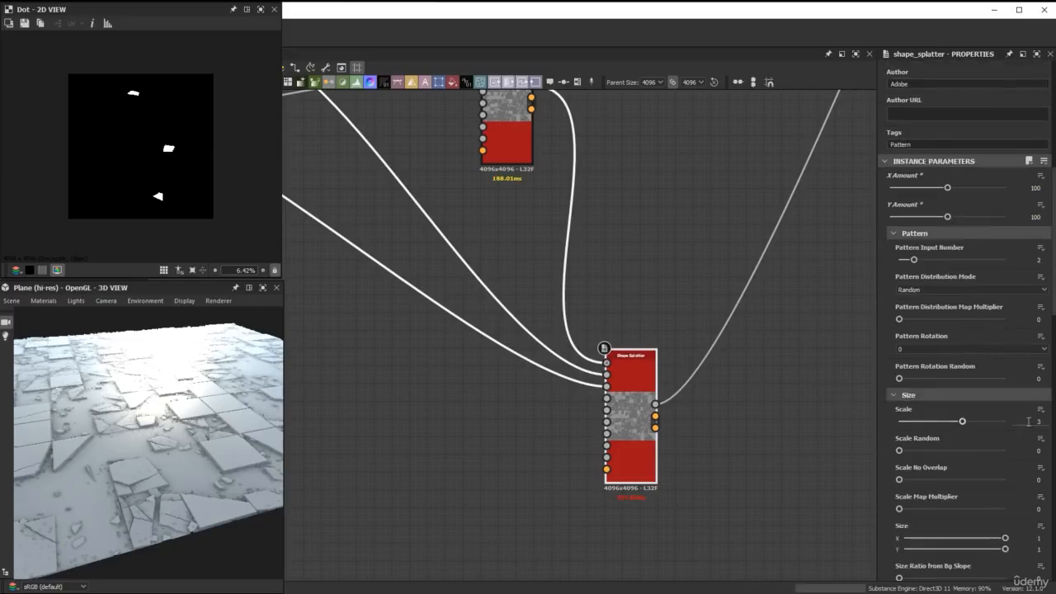
{"action": "left_click", "coordinate": [1029, 422]}
{"action": "type", "text": "5"}
{"action": "key", "text": "Return"}
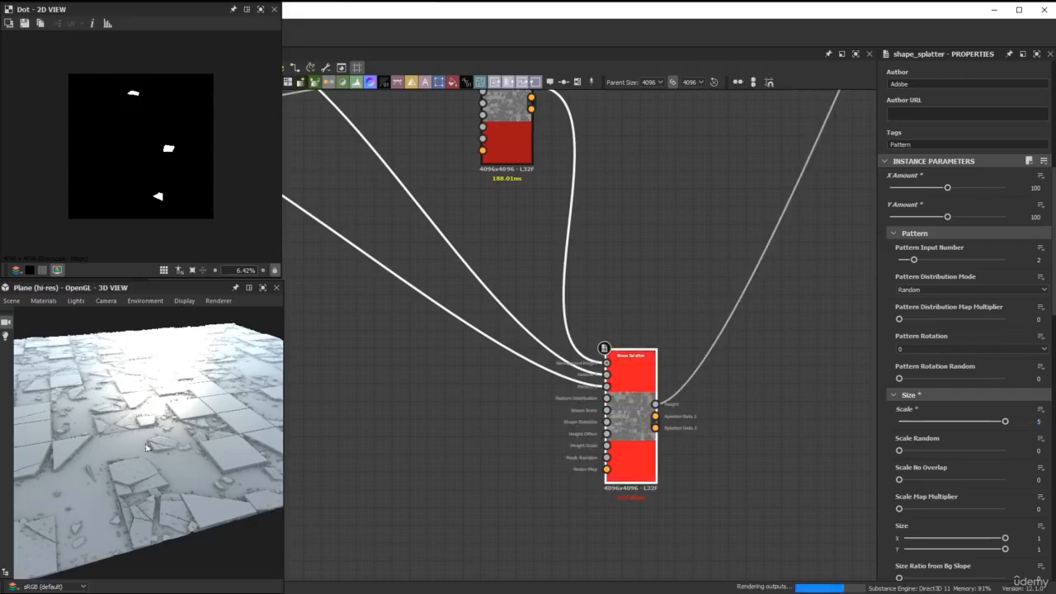
Inspect the small debris in the 3D view and set the duplicated Shape Splatter's Scale Random to 0.8.
{"action": "left_click_drag", "start_coordinate": [147, 448], "coordinate": [155, 471]}
{"action": "scroll", "coordinate": [148, 463], "scroll_direction": "up", "scroll_amount": 5}
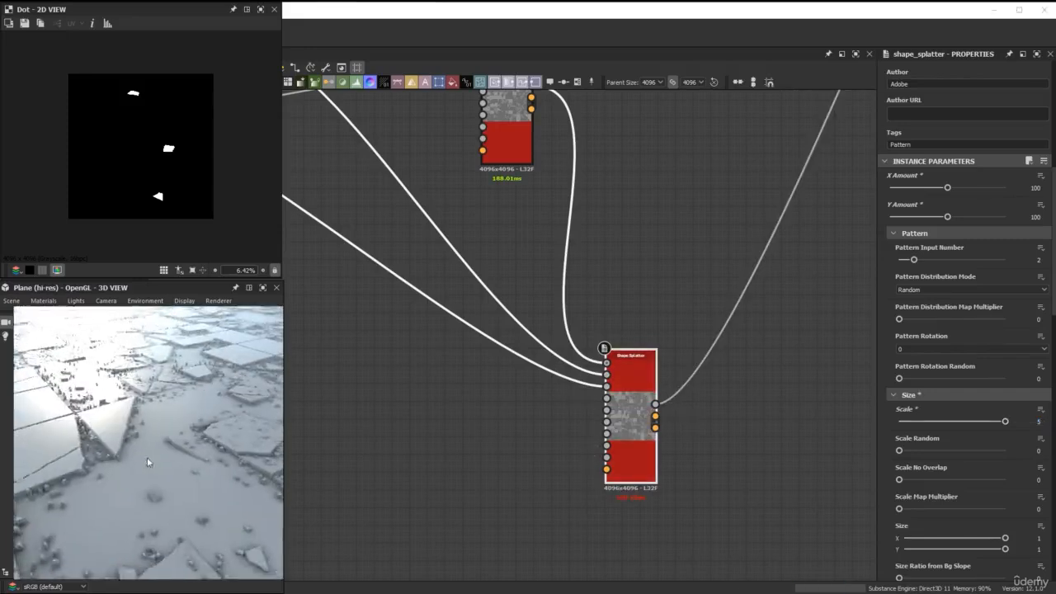
{"action": "middle_click_drag", "start_coordinate": [148, 462], "coordinate": [197, 444]}
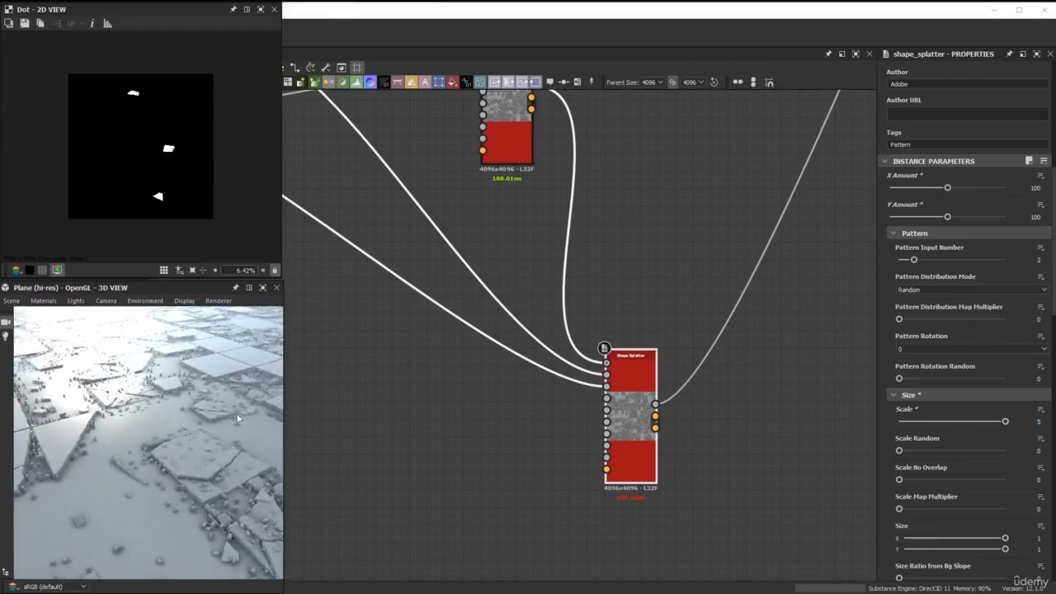
{"action": "left_click_drag", "start_coordinate": [237, 418], "coordinate": [218, 401]}
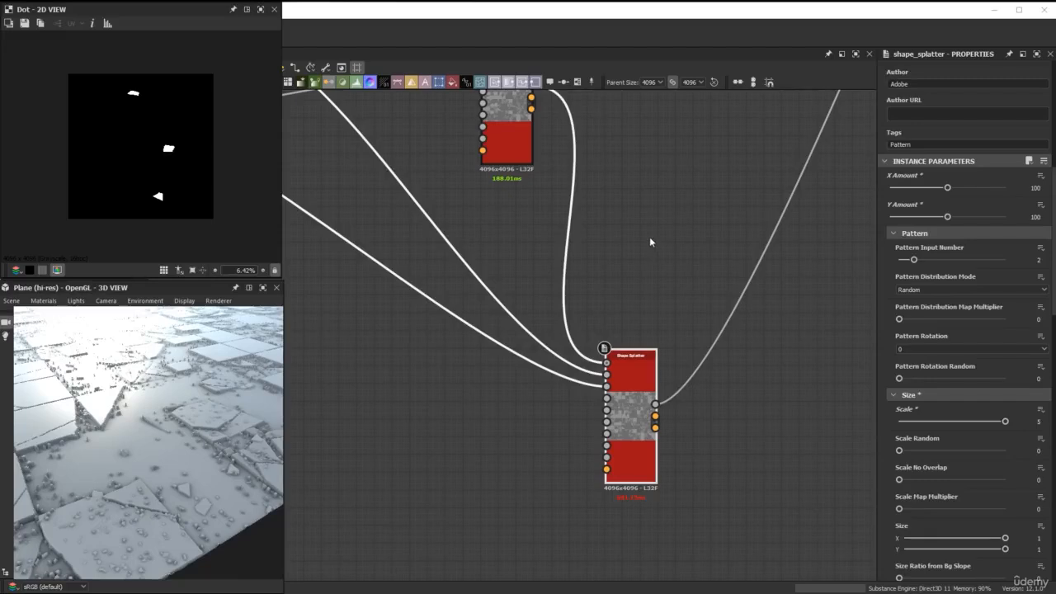
{"action": "left_click", "coordinate": [1038, 450]}
{"action": "type", "text": "0.8"}
{"action": "key", "text": "Return"}
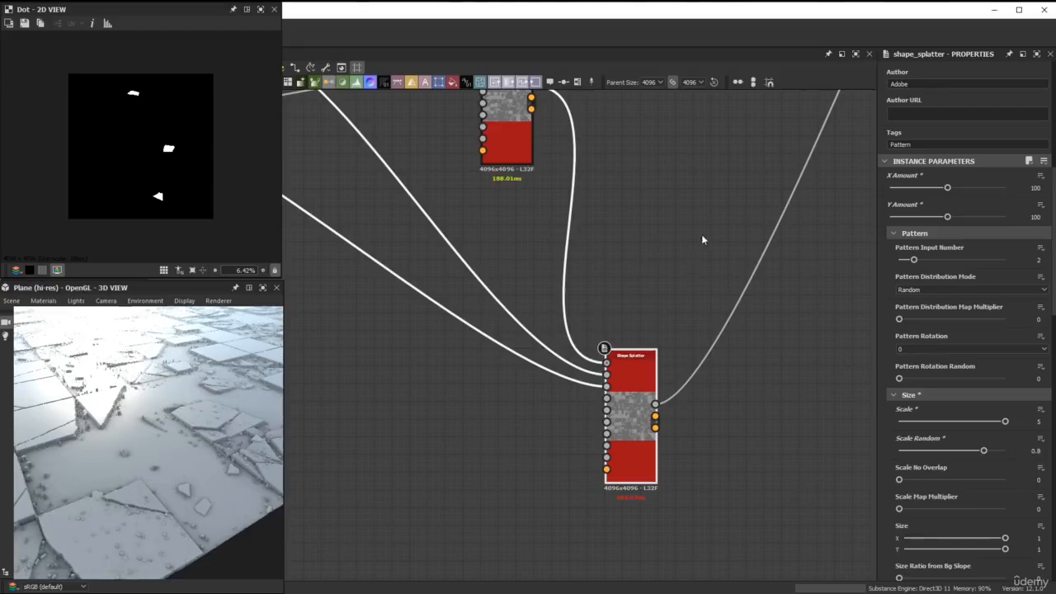
Set the duplicated Shape Splatter's Height Offset to 0 and check the debris in the 3D view.
{"action": "scroll", "coordinate": [929, 347], "scroll_direction": "down", "scroll_amount": 8}
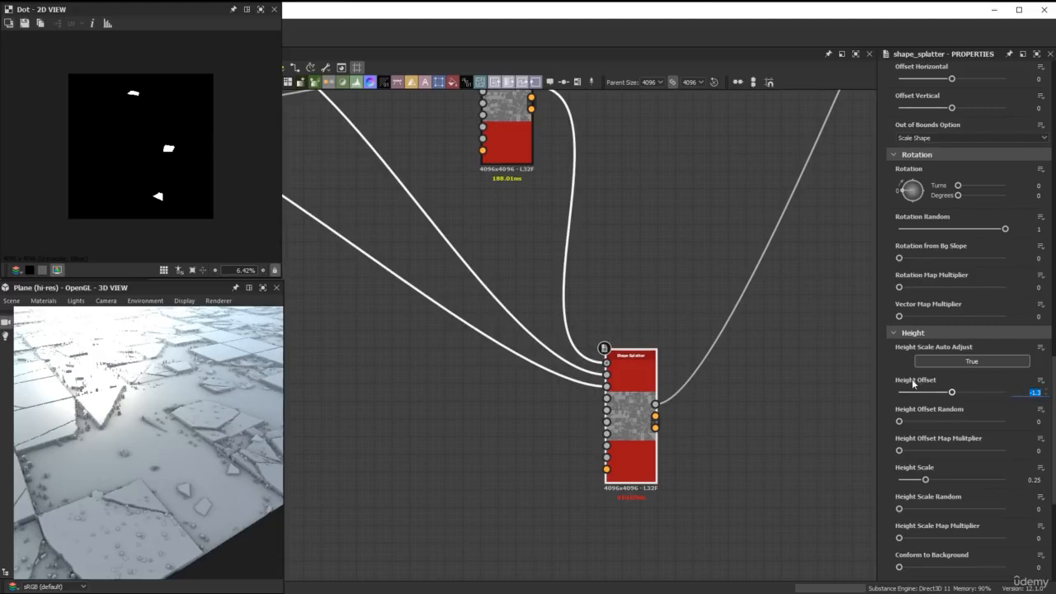
{"action": "key", "text": "Return"}
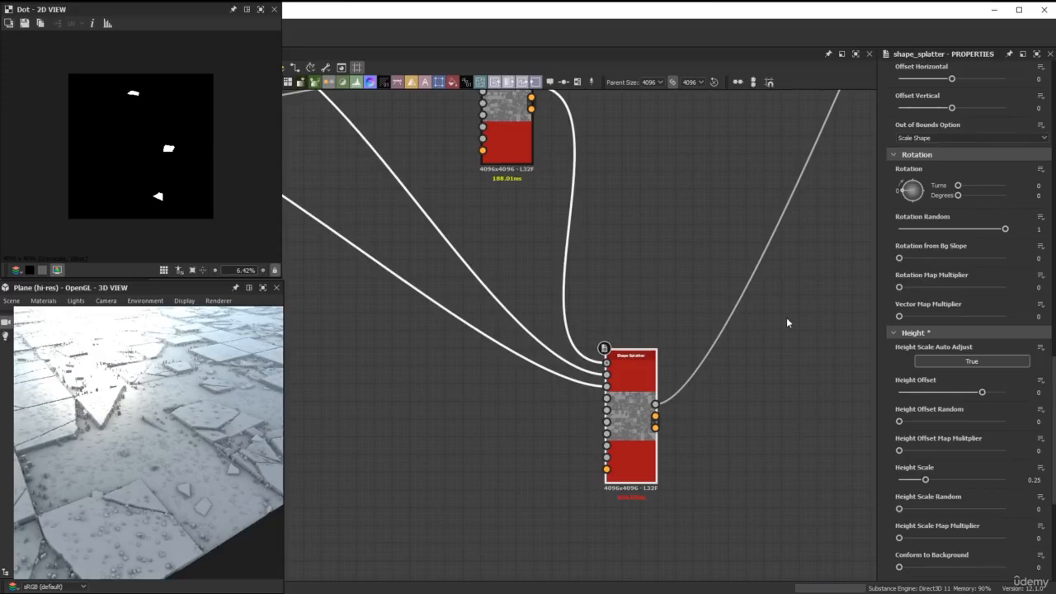
{"action": "mouse_move", "coordinate": [191, 434]}
{"action": "left_mouse_down"}
{"action": "mouse_move", "coordinate": [193, 455]}
{"action": "mouse_move", "coordinate": [205, 434]}
{"action": "left_mouse_up"}
Thin out the small debris by setting the duplicated Shape Splatter's Mask Random to 0.85.
{"action": "scroll", "coordinate": [978, 462], "scroll_direction": "down", "scroll_amount": 5}
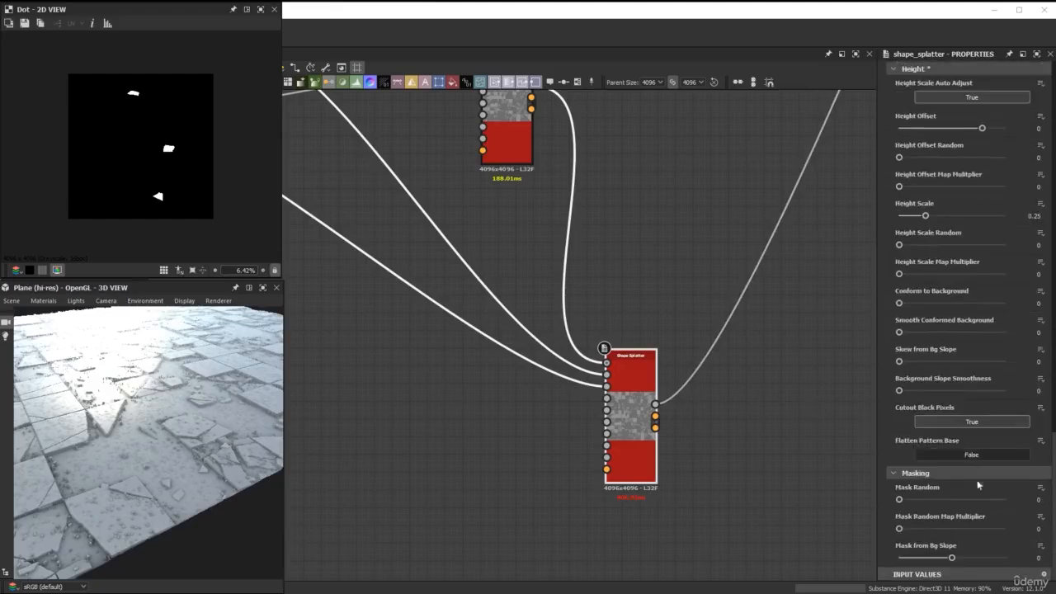
{"action": "left_click", "coordinate": [1038, 500]}
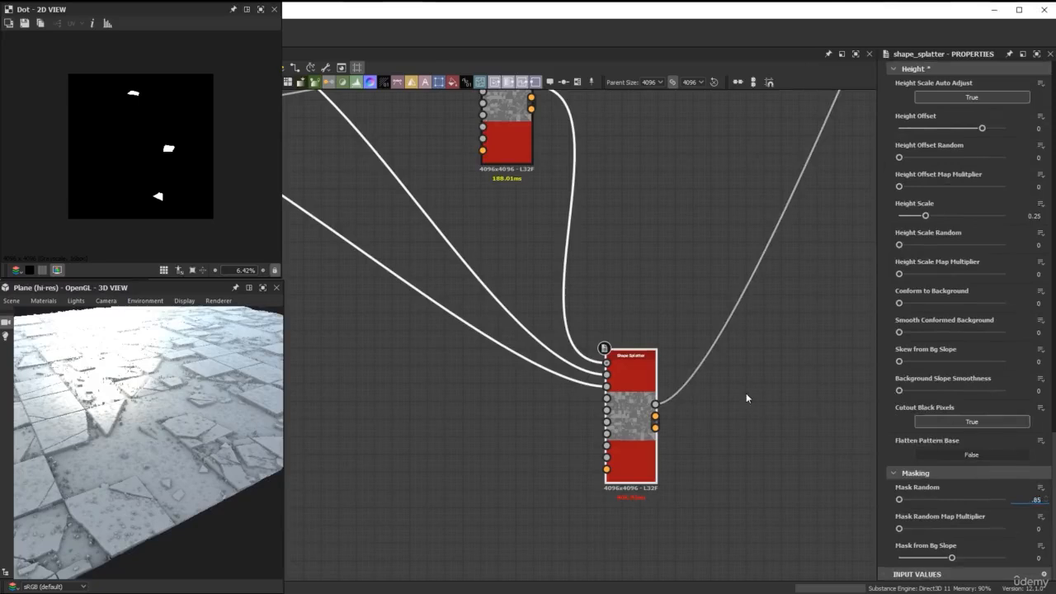
{"action": "type", "text": ".85"}
{"action": "key", "text": "Return"}
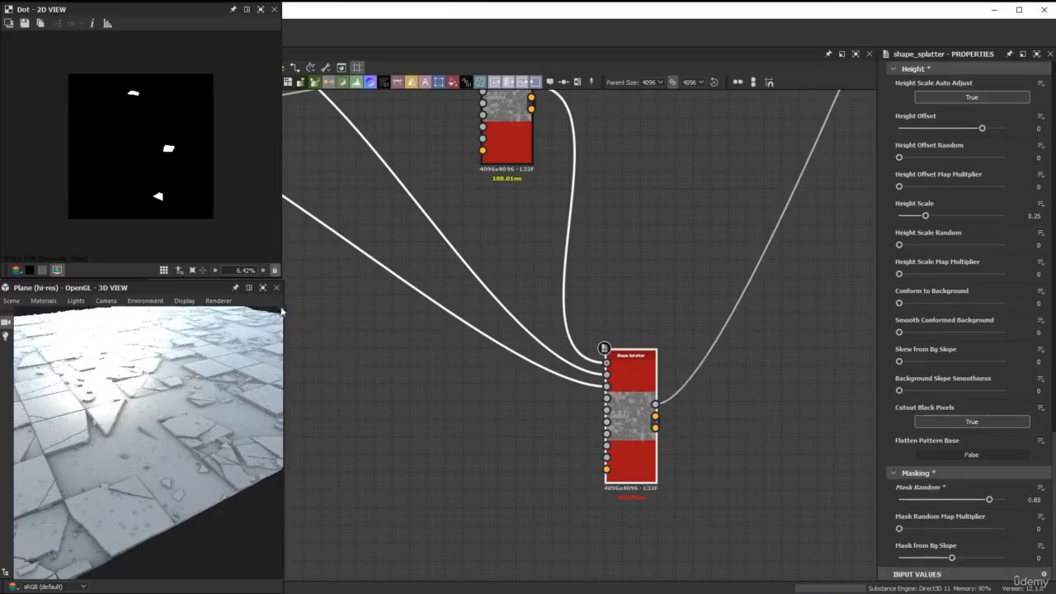
Check the debris in the enlarged 3D view and move the debris node chain closer to the output nodes in the graph.
{"action": "left_click", "coordinate": [262, 288]}
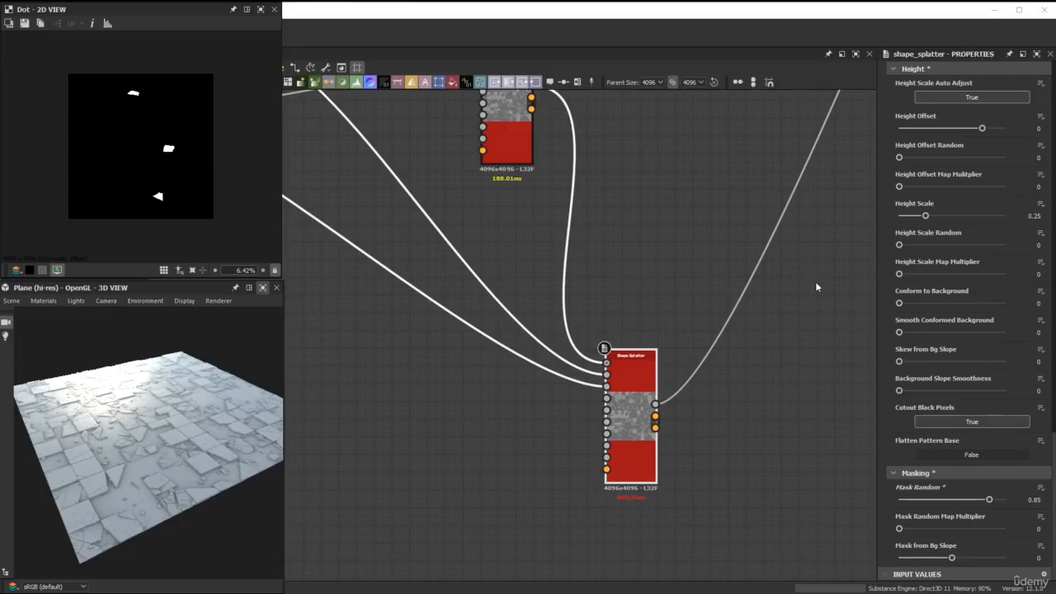
{"action": "scroll", "coordinate": [817, 287], "scroll_direction": "down", "scroll_amount": 3}
{"action": "scroll", "coordinate": [826, 353], "scroll_direction": "down", "scroll_amount": 2}
{"action": "middle_click_drag", "start_coordinate": [822, 353], "coordinate": [648, 324]}
{"action": "scroll", "coordinate": [659, 345], "scroll_direction": "up", "scroll_amount": 2}
{"action": "scroll", "coordinate": [645, 342], "scroll_direction": "down", "scroll_amount": 6}
{"action": "left_click_drag", "start_coordinate": [769, 311], "coordinate": [861, 229]}
{"action": "left_click_drag", "start_coordinate": [689, 360], "coordinate": [420, 252]}
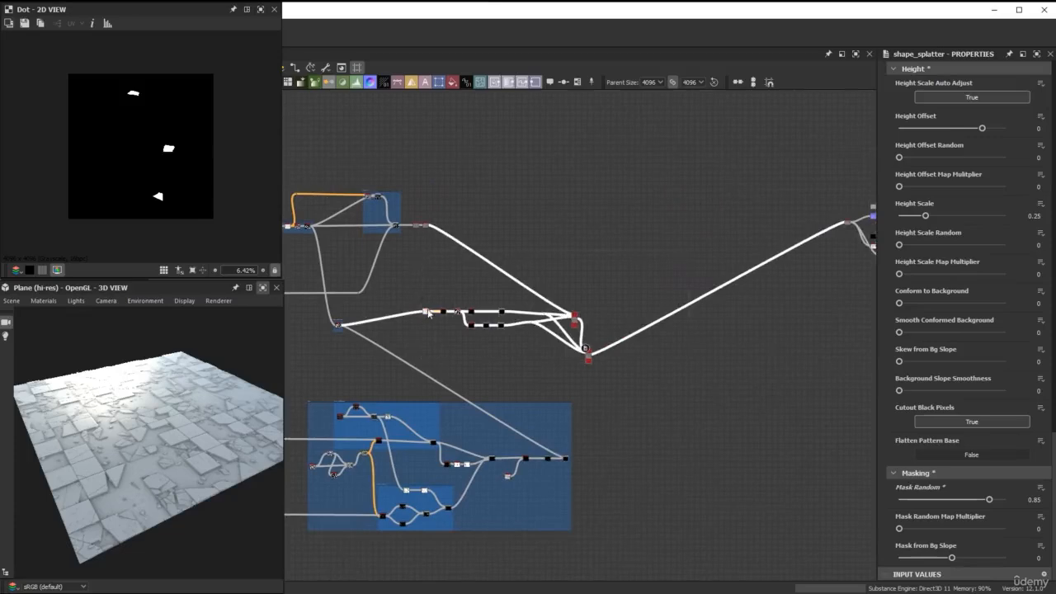
{"action": "left_click_drag", "start_coordinate": [428, 313], "coordinate": [561, 309]}
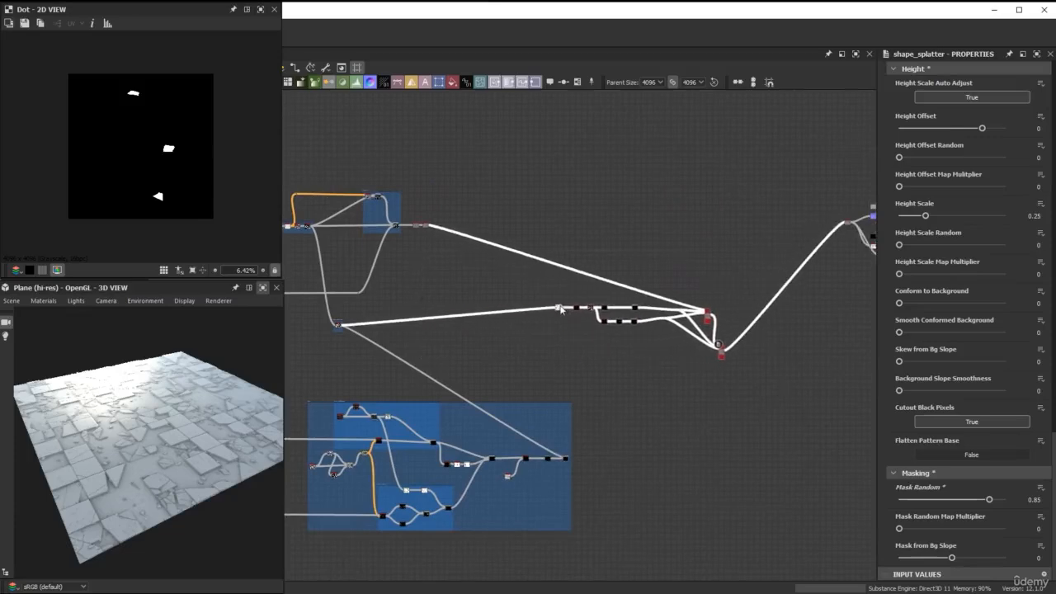
Select the debris chain together with the output nodes and shift them farther from the tile nodes.
{"action": "middle_click_drag", "start_coordinate": [768, 257], "coordinate": [642, 232]}
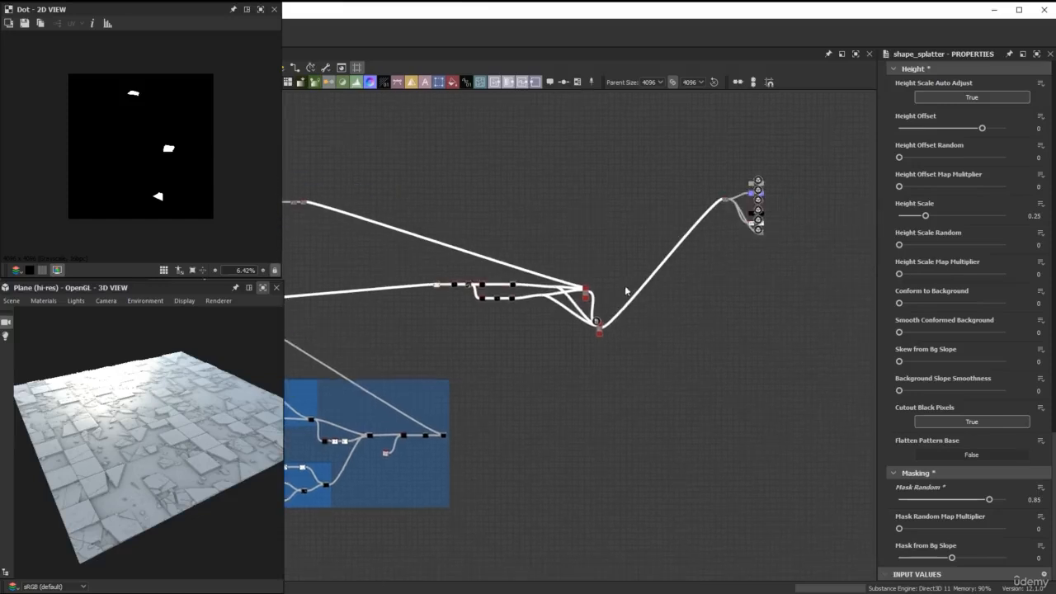
{"action": "left_click_drag", "start_coordinate": [421, 122], "coordinate": [817, 348]}
{"action": "left_click_drag", "start_coordinate": [439, 289], "coordinate": [501, 290]}
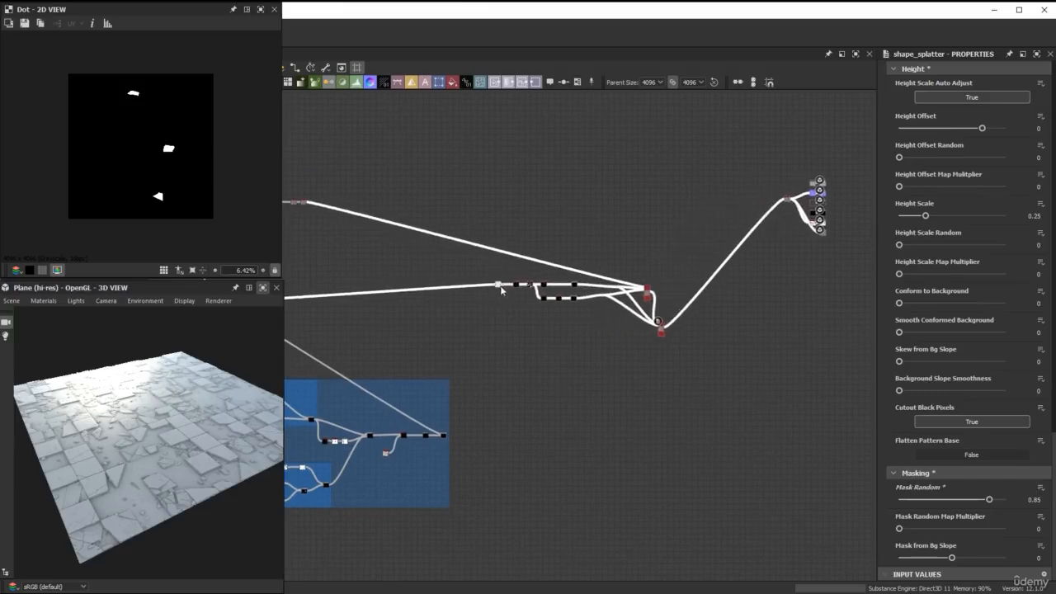
{"action": "scroll", "coordinate": [652, 338], "scroll_direction": "up", "scroll_amount": 5}
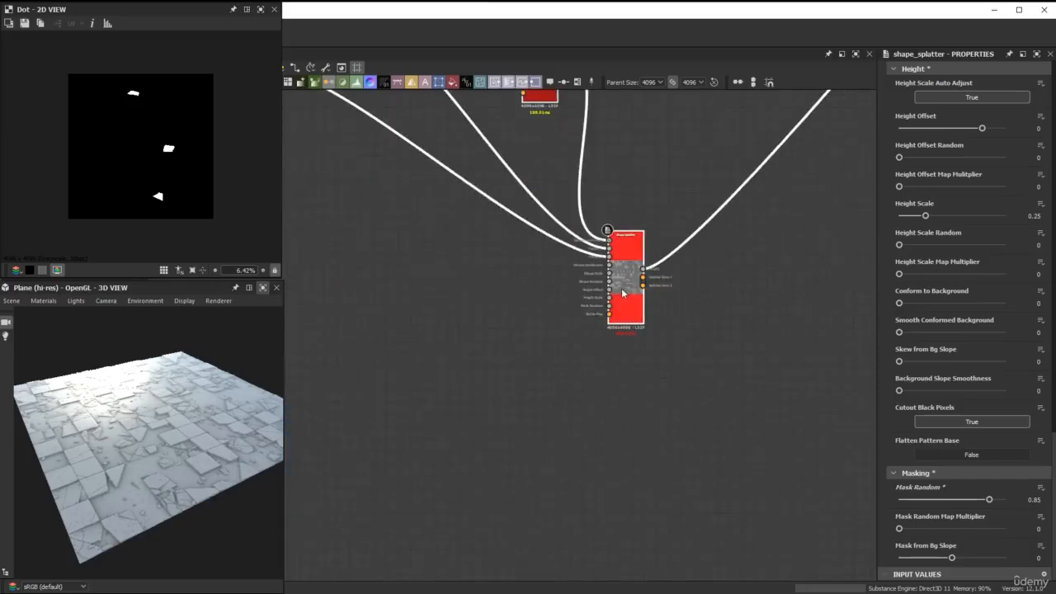
{"action": "key", "text": "ctrl+v"}
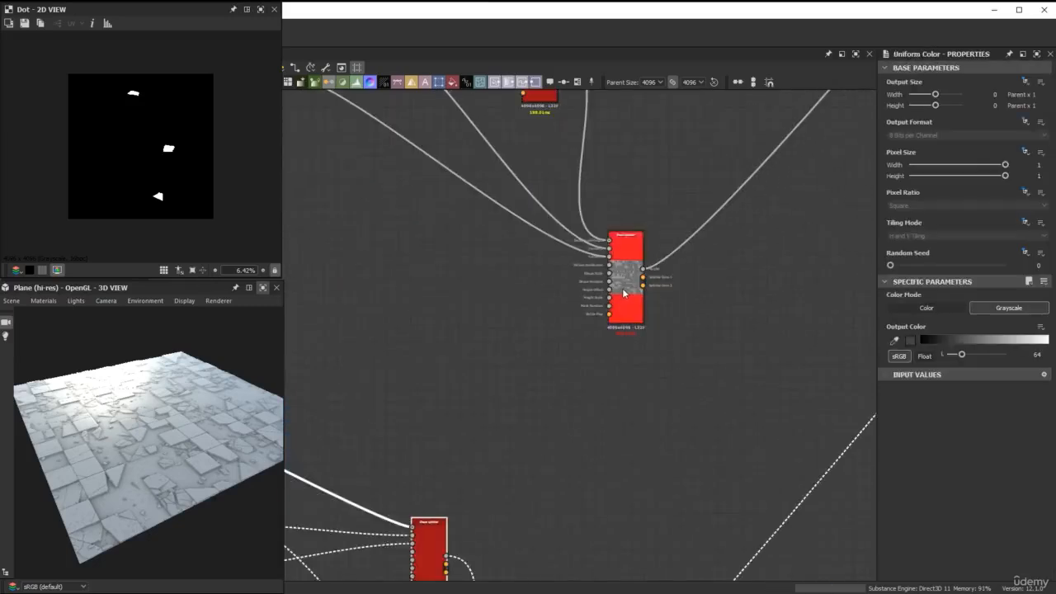
{"action": "left_click_drag", "start_coordinate": [436, 548], "coordinate": [650, 422]}
{"action": "scroll", "coordinate": [650, 422], "scroll_direction": "down", "scroll_amount": 5}
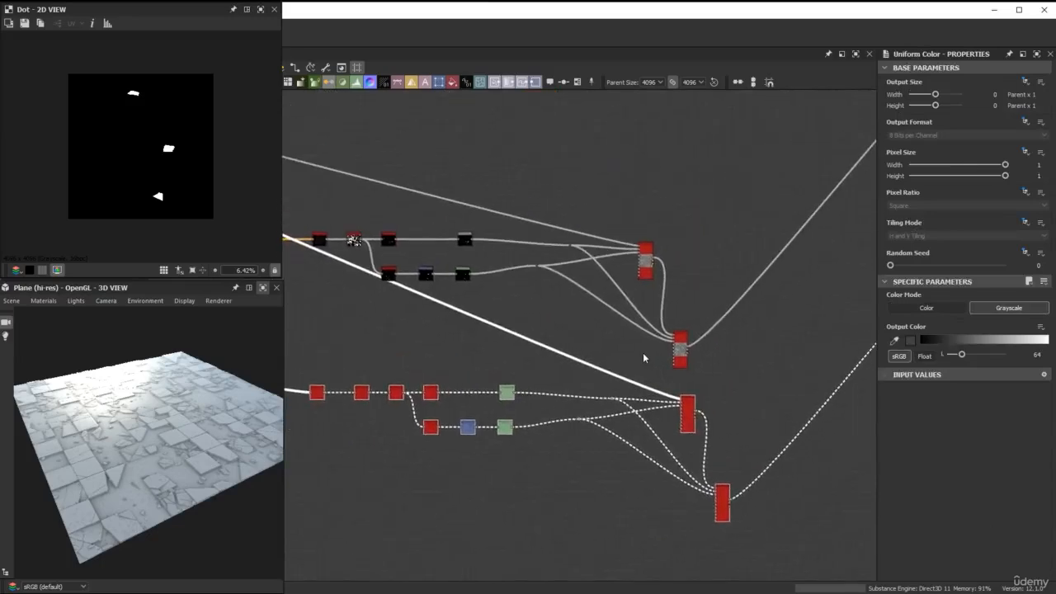
{"action": "key", "text": "ctrl+z"}
{"action": "key", "text": "ctrl+z"}
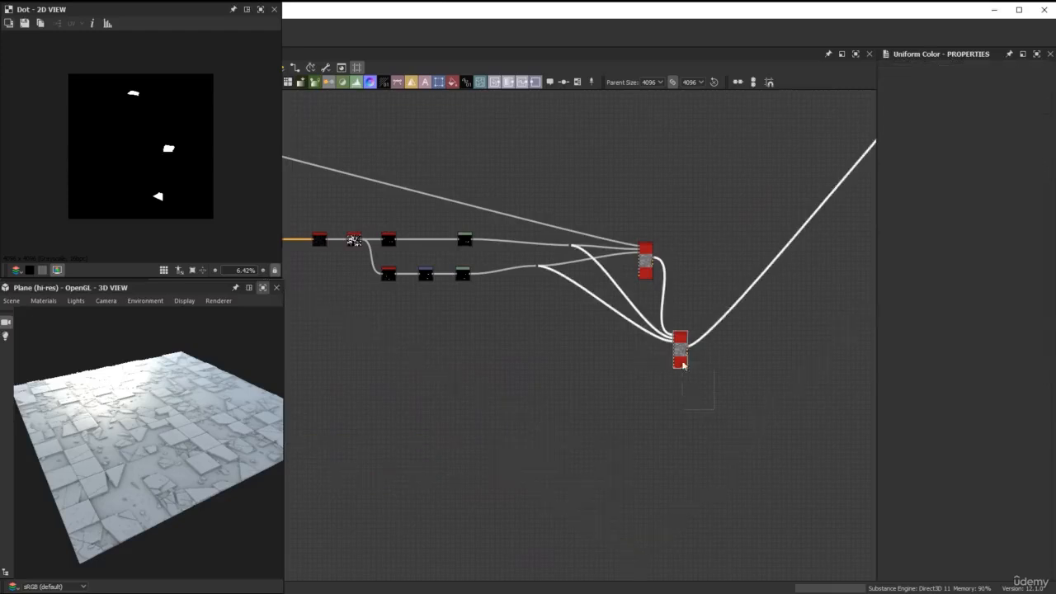
Duplicate the second Shape Splatter, place the copy below it, and feed the second splatter's Height output into the copy's background height input.
{"action": "key", "text": "ctrl+z"}
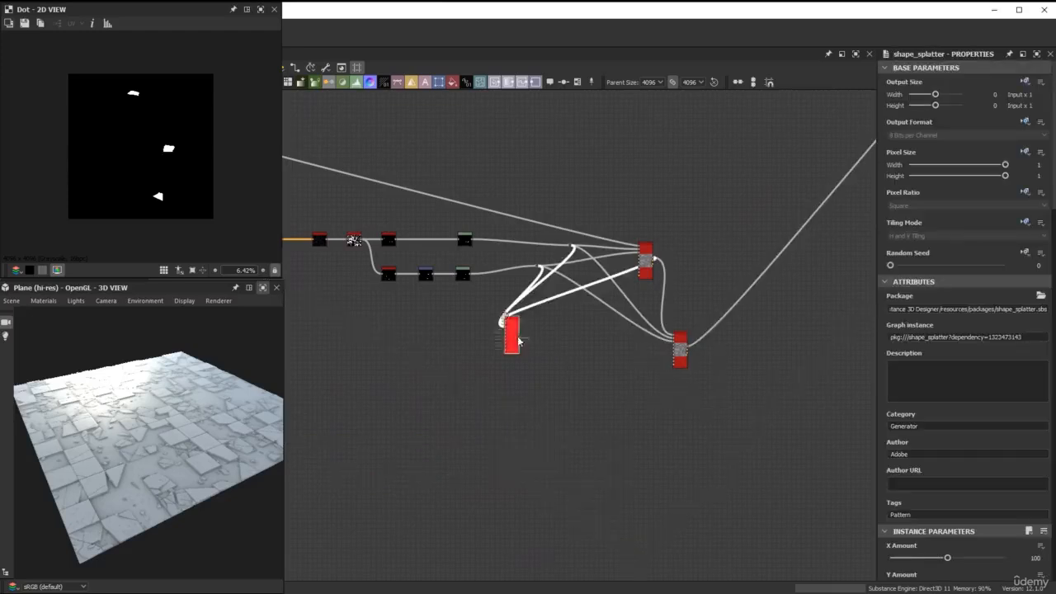
{"action": "left_click_drag", "start_coordinate": [518, 340], "coordinate": [700, 454]}
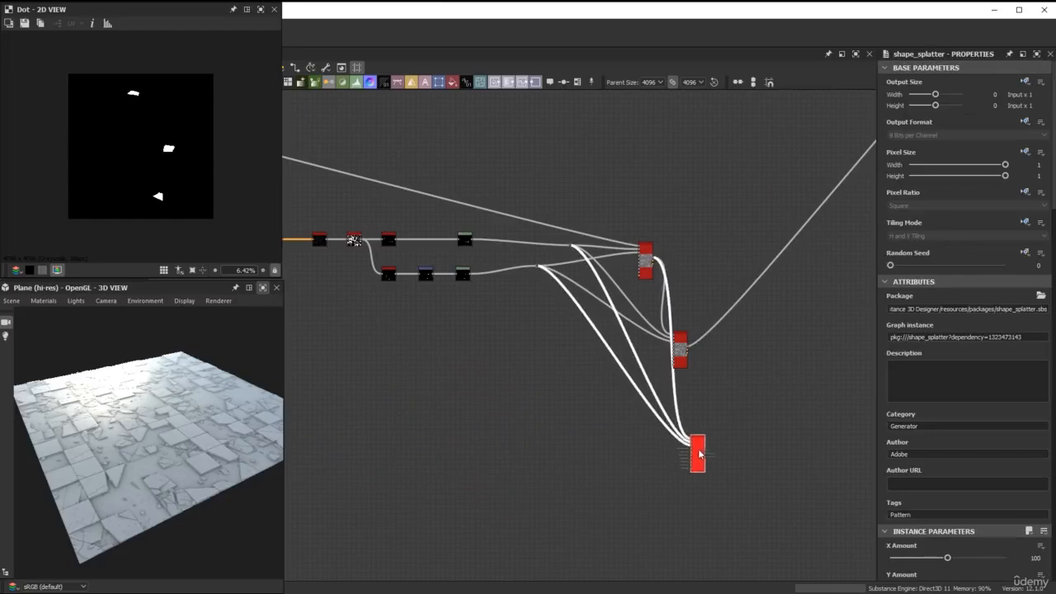
{"action": "scroll", "coordinate": [698, 436], "scroll_direction": "up", "scroll_amount": 5}
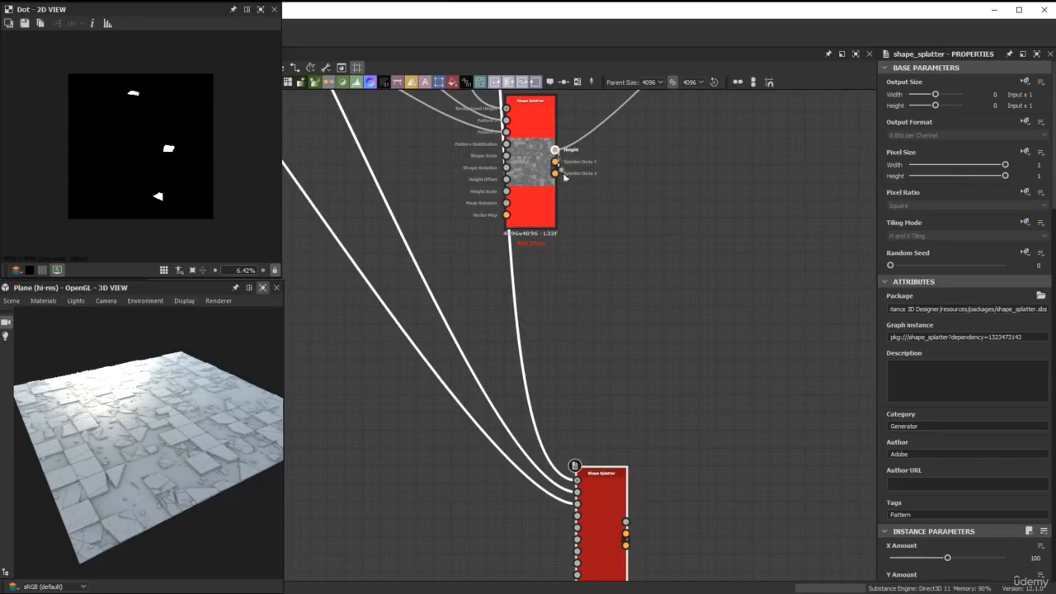
{"action": "left_click_drag", "start_coordinate": [555, 150], "coordinate": [575, 465]}
{"action": "scroll", "coordinate": [689, 447], "scroll_direction": "down", "scroll_amount": 5}
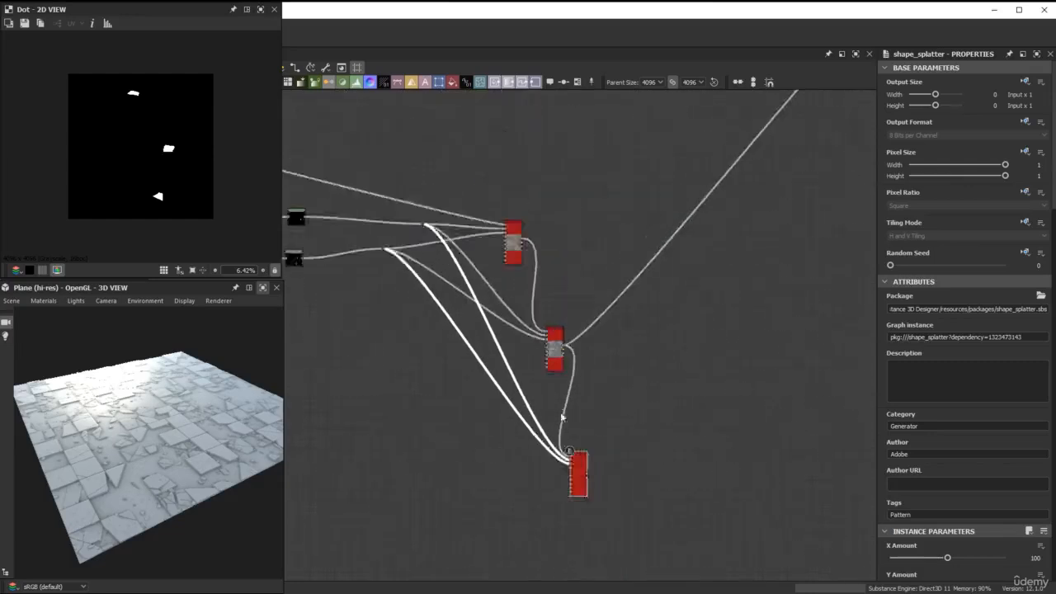
{"action": "left_click_drag", "start_coordinate": [644, 446], "coordinate": [651, 446]}
Transfer the second Shape Splatter's link to the material outputs onto the third Shape Splatter's Height output.
{"action": "scroll", "coordinate": [616, 364], "scroll_direction": "up", "scroll_amount": 2}
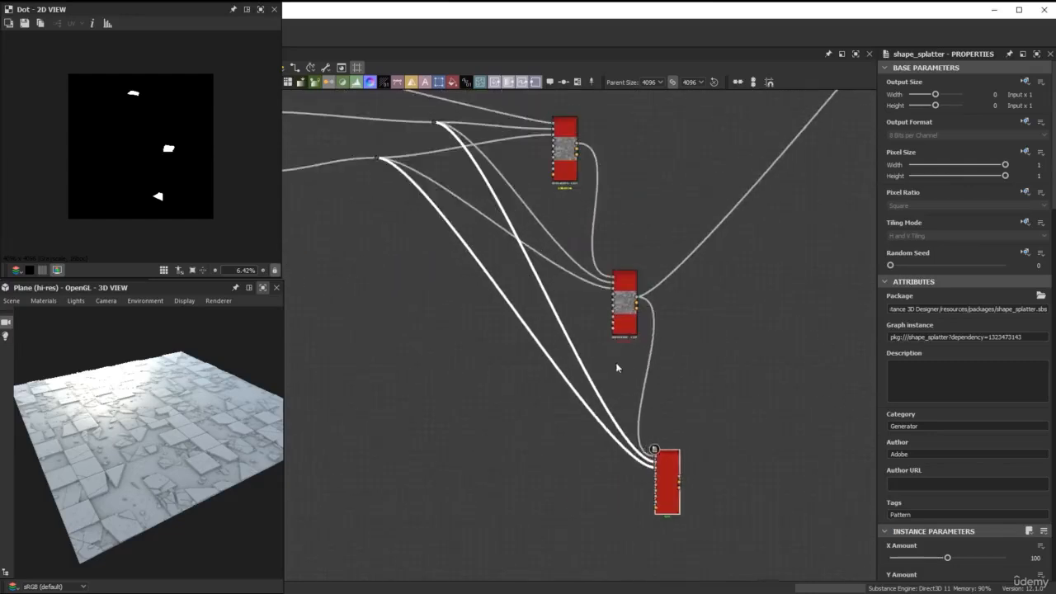
{"action": "scroll", "coordinate": [638, 362], "scroll_direction": "up", "scroll_amount": 1}
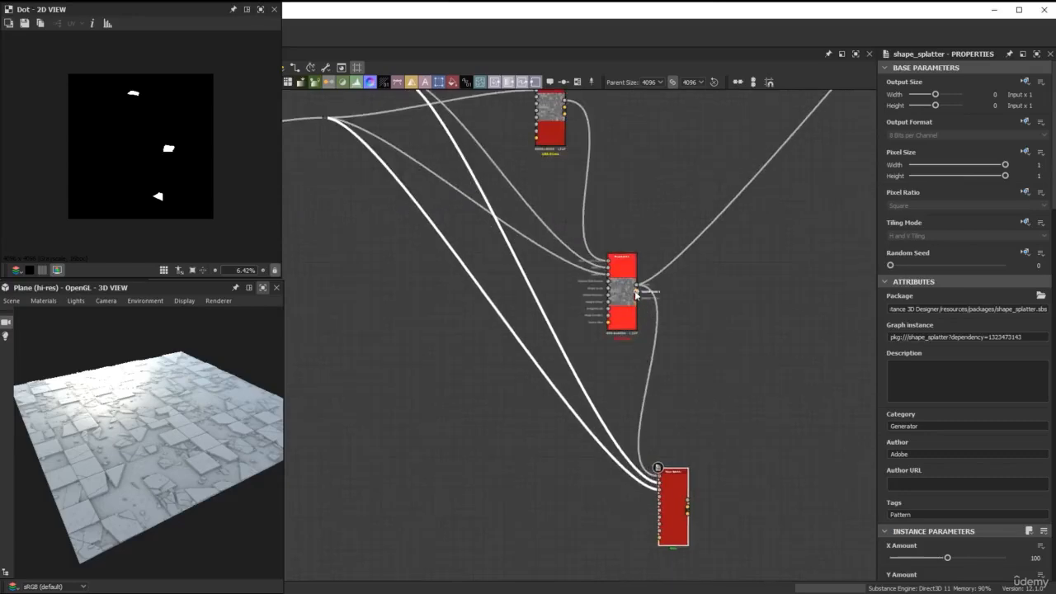
{"action": "left_click_drag", "start_coordinate": [636, 286], "coordinate": [680, 489], "text": "shift"}
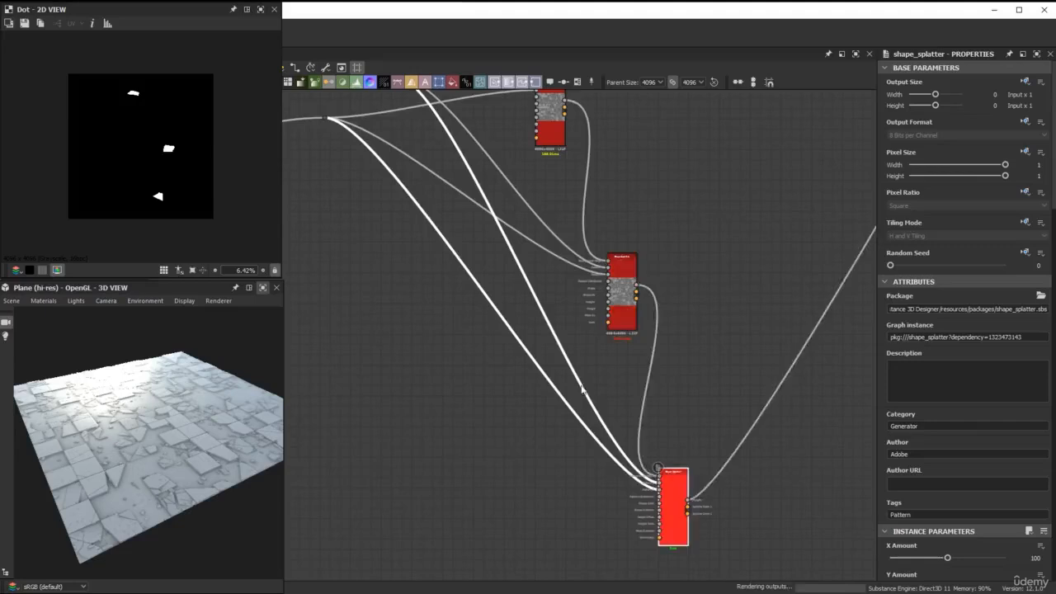
{"action": "scroll", "coordinate": [577, 377], "scroll_direction": "down", "scroll_amount": 2}
{"action": "middle_click_drag", "start_coordinate": [558, 347], "coordinate": [651, 349]}
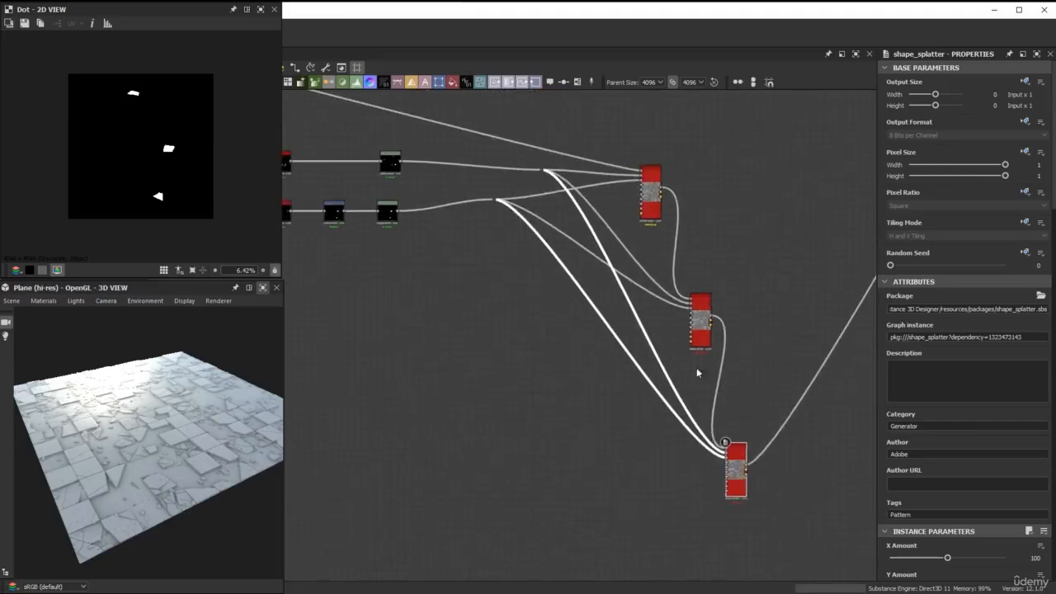
Insert Dot nodes on the third Shape Splatter's two pattern links and route both links clear of the second splatter.
{"action": "scroll", "coordinate": [624, 379], "scroll_direction": "up", "scroll_amount": 1}
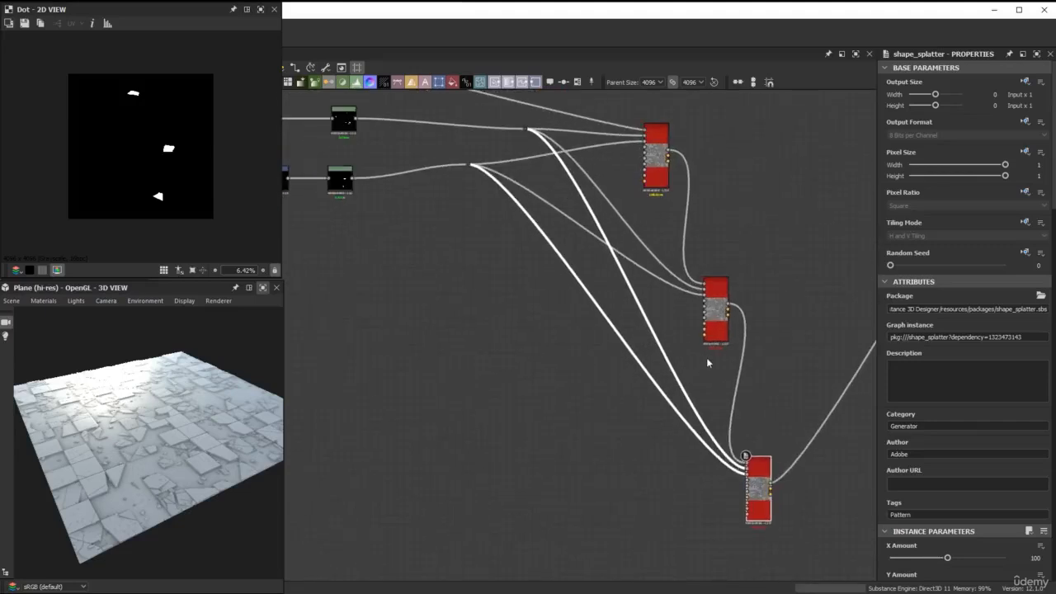
{"action": "left_click", "coordinate": [632, 356], "text": "alt"}
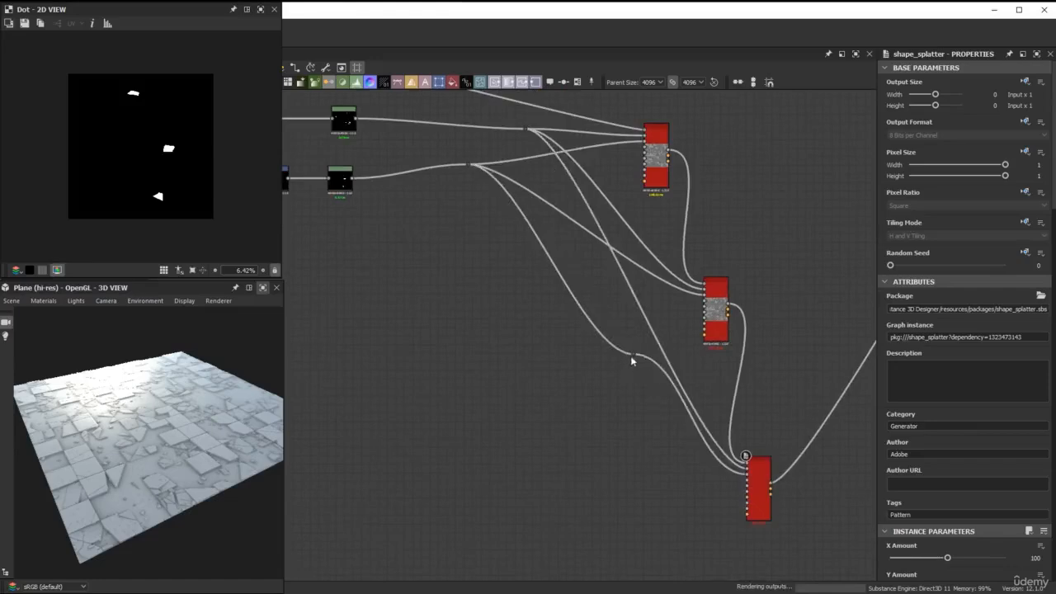
{"action": "left_click", "coordinate": [635, 355]}
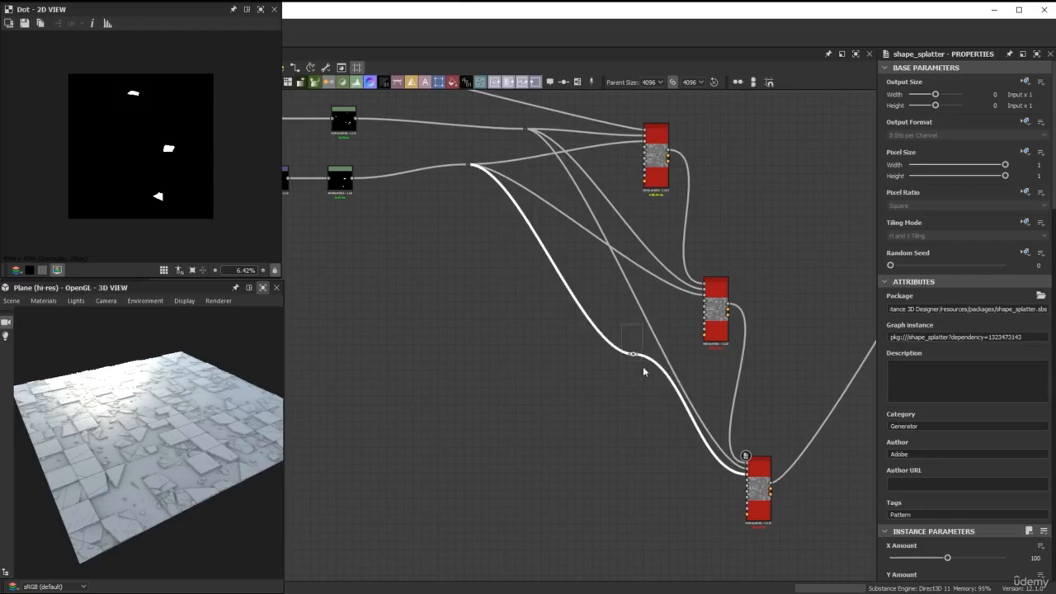
{"action": "left_click_drag", "start_coordinate": [634, 356], "coordinate": [573, 474]}
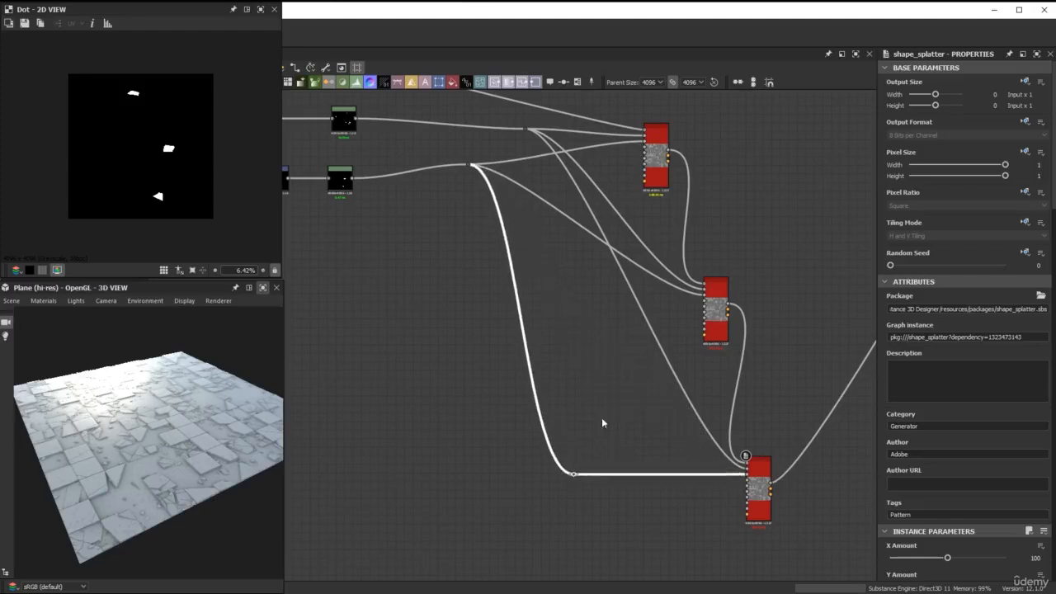
{"action": "left_click", "coordinate": [656, 352], "text": "alt"}
{"action": "left_click", "coordinate": [661, 348]}
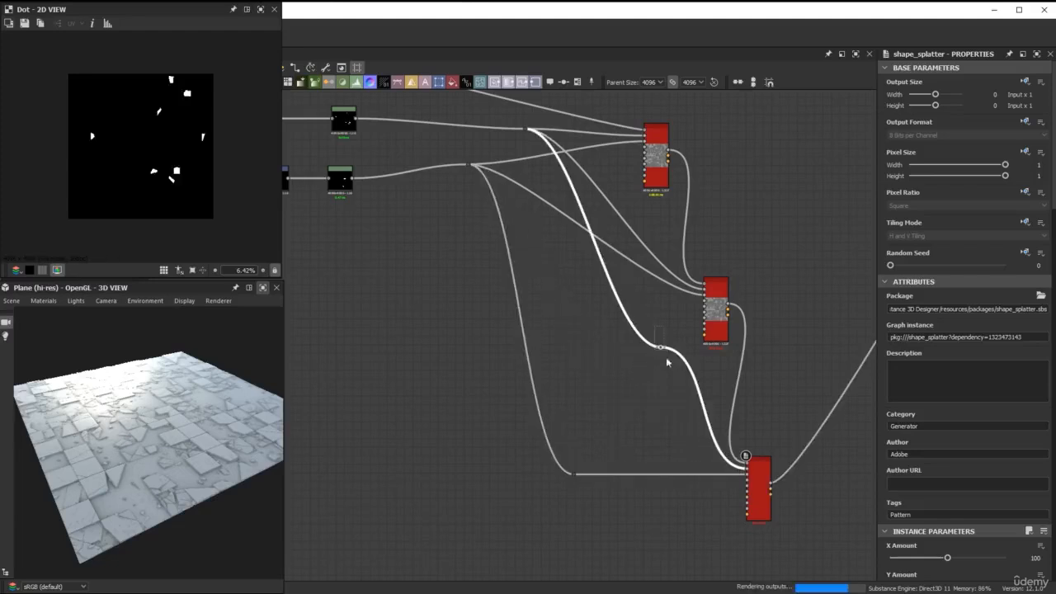
{"action": "left_click_drag", "start_coordinate": [662, 352], "coordinate": [580, 460]}
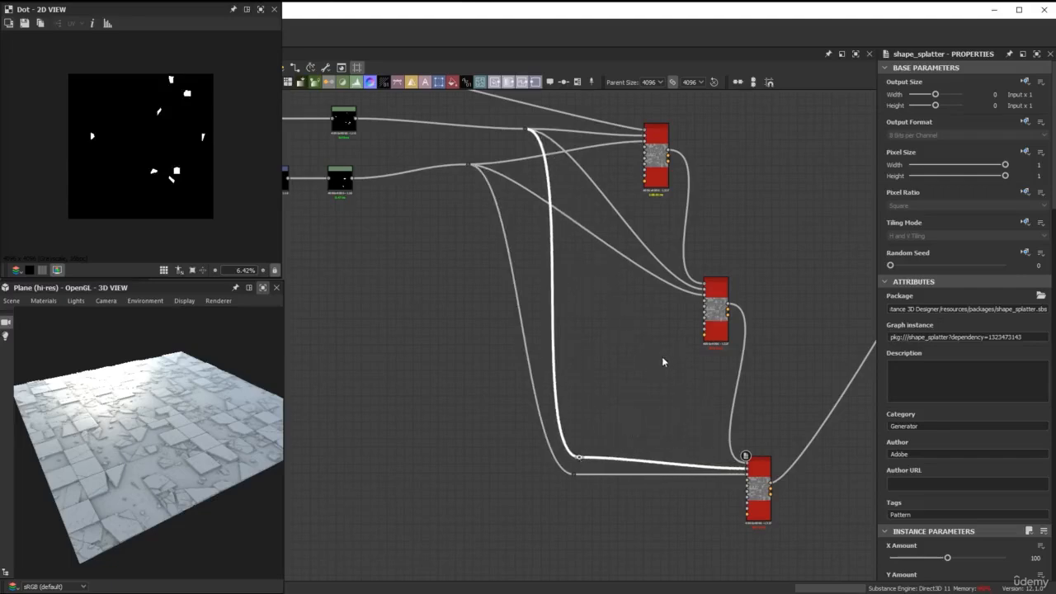
Set the third Shape Splatter's X Amount and Y Amount to 200 and inspect the fine debris in the 3D view.
{"action": "left_click", "coordinate": [757, 472]}
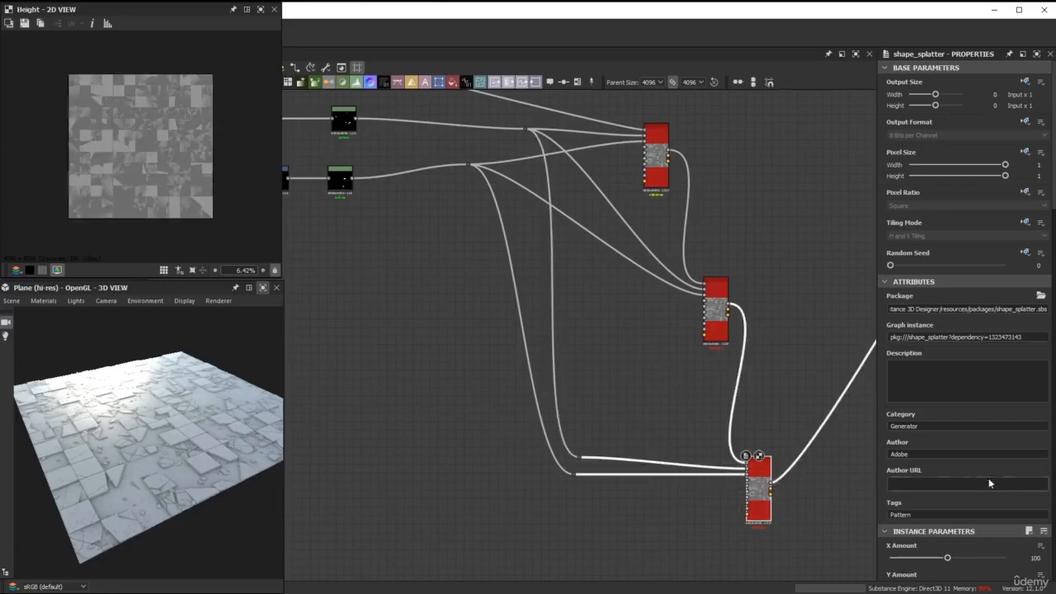
{"action": "scroll", "coordinate": [992, 501], "scroll_direction": "down", "scroll_amount": 3}
{"action": "left_click", "coordinate": [1035, 328]}
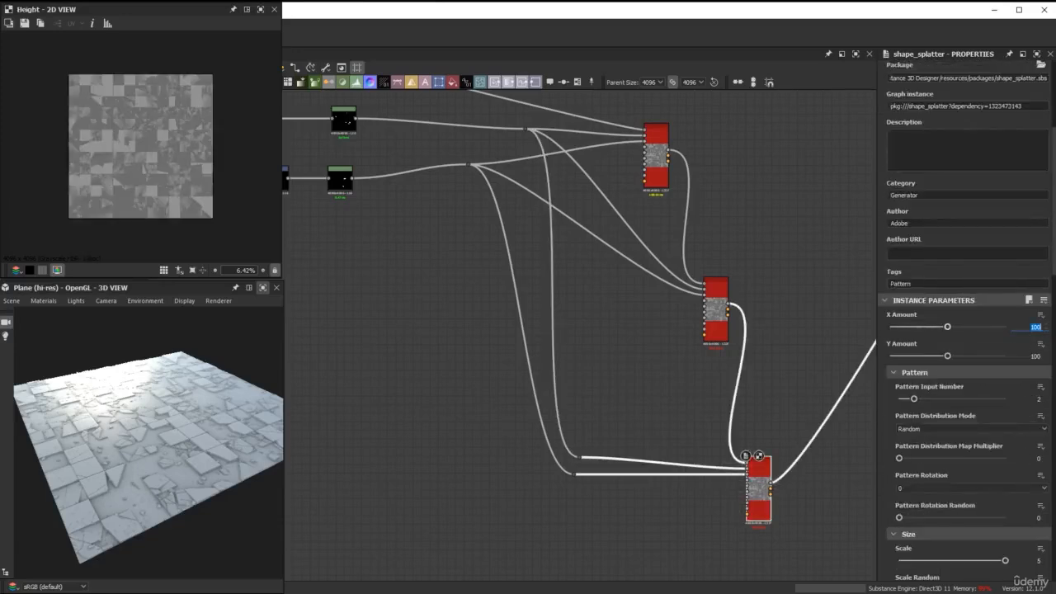
{"action": "type", "text": "20"}
{"action": "key", "text": "Tab"}
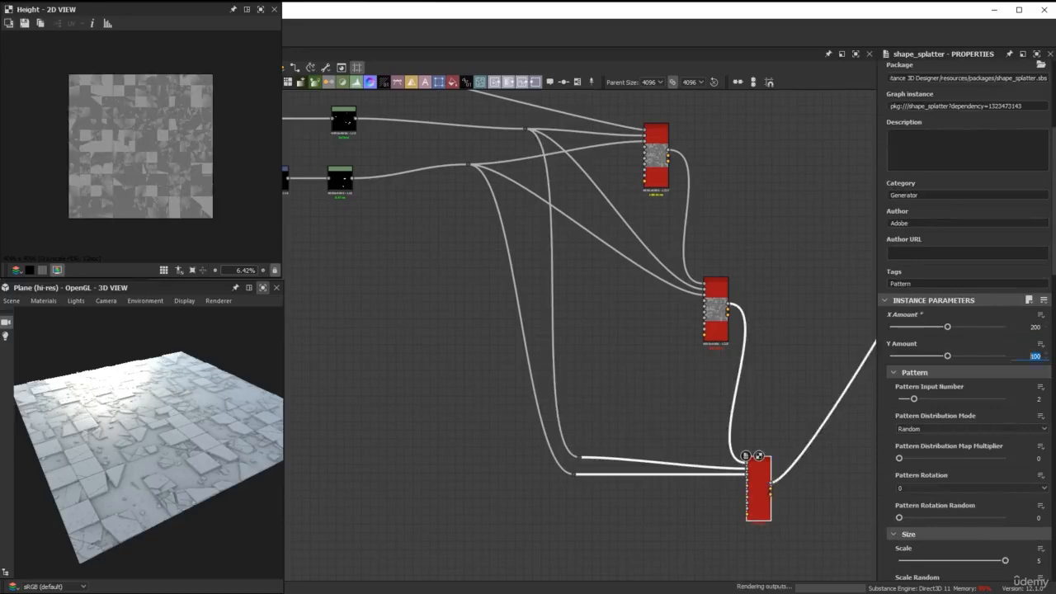
{"action": "type", "text": "200"}
{"action": "key", "text": "Return"}
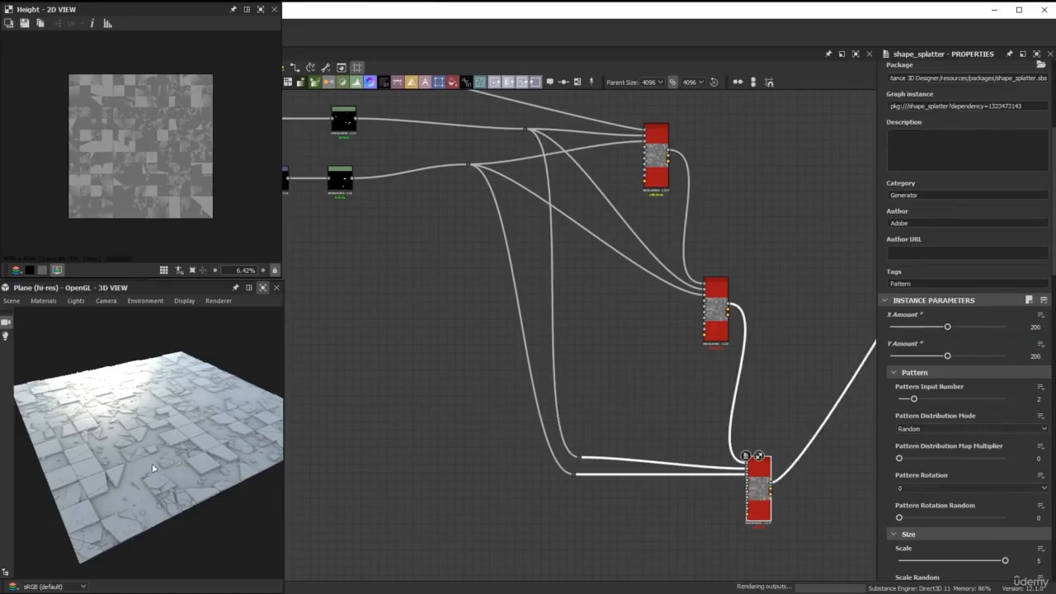
{"action": "scroll", "coordinate": [140, 509], "scroll_direction": "up", "scroll_amount": 10}
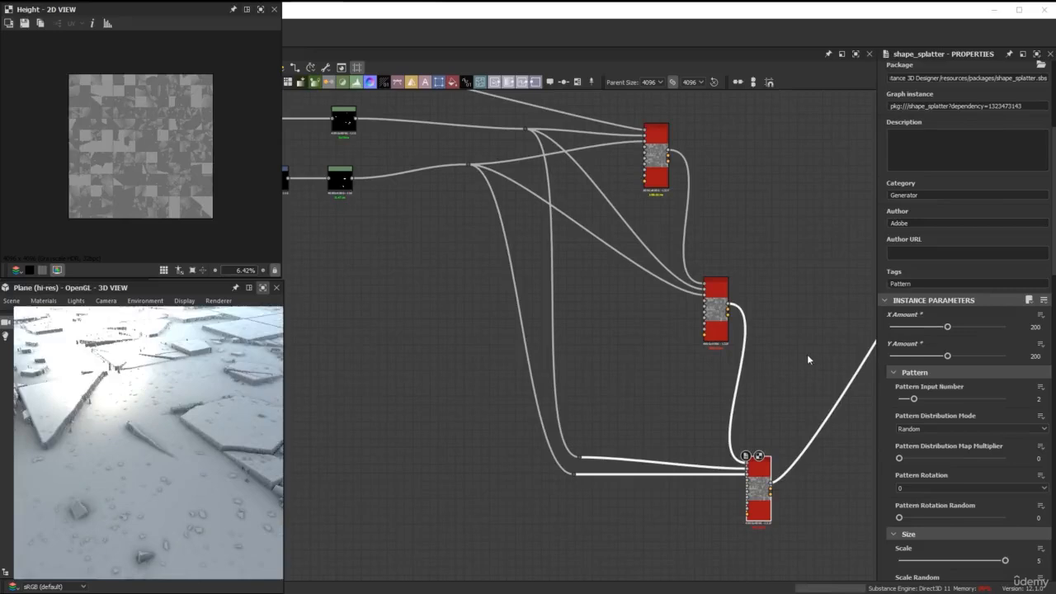
Set the third Shape Splatter's Height Offset to 1 and check how the fine debris sits in the 3D view.
{"action": "scroll", "coordinate": [976, 396], "scroll_direction": "down", "scroll_amount": 5}
{"action": "scroll", "coordinate": [977, 399], "scroll_direction": "down", "scroll_amount": 14}
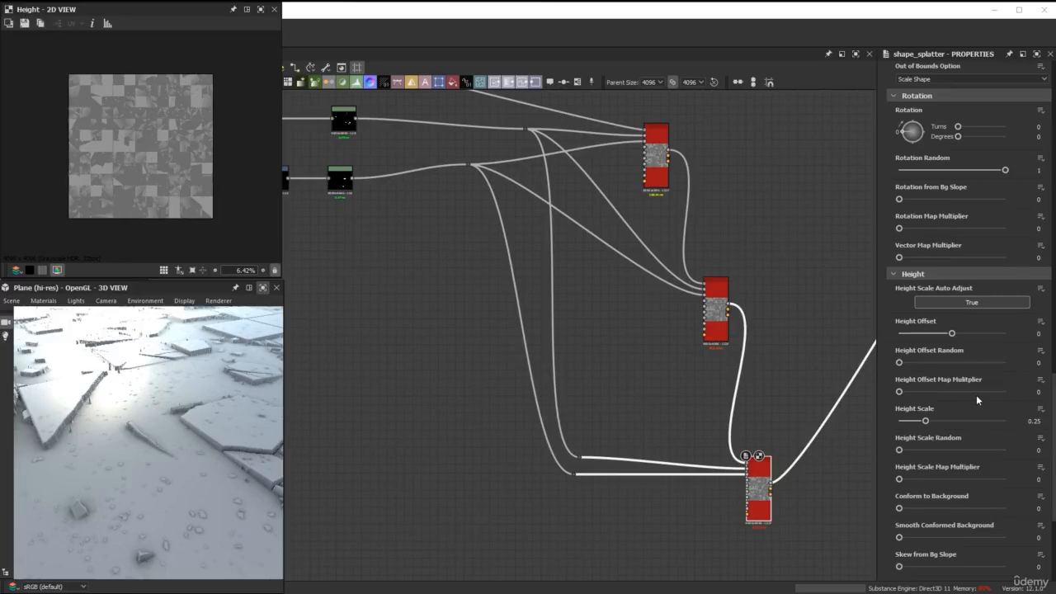
{"action": "left_click", "coordinate": [1039, 334]}
{"action": "type", "text": "1"}
{"action": "key", "text": "Return"}
{"action": "scroll", "coordinate": [159, 471], "scroll_direction": "down", "scroll_amount": 5}
{"action": "scroll", "coordinate": [148, 459], "scroll_direction": "up", "scroll_amount": 7}
{"action": "scroll", "coordinate": [157, 454], "scroll_direction": "down", "scroll_amount": 3}
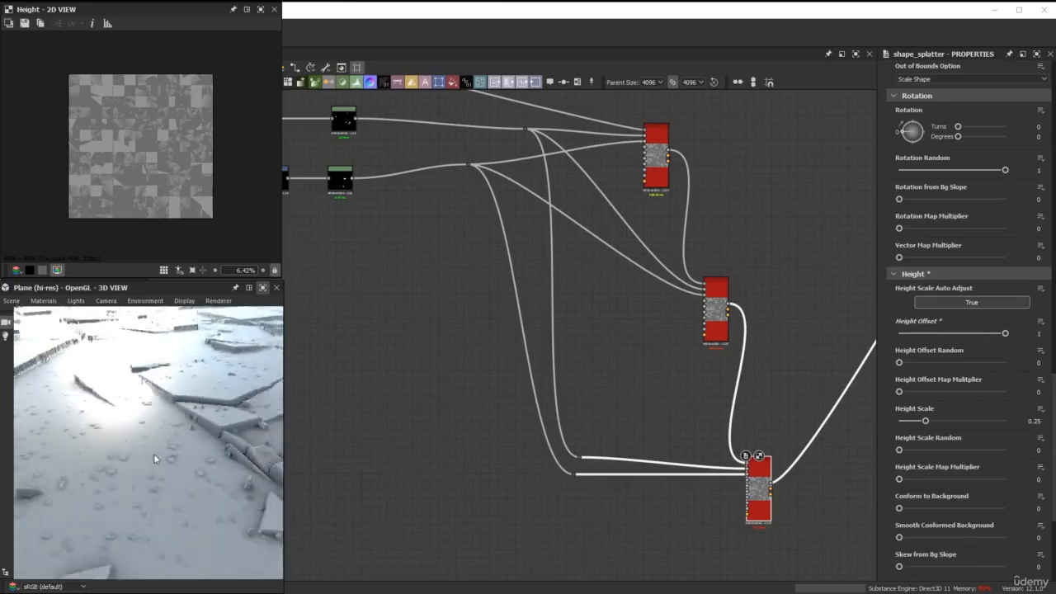
{"action": "scroll", "coordinate": [156, 457], "scroll_direction": "down", "scroll_amount": 2}
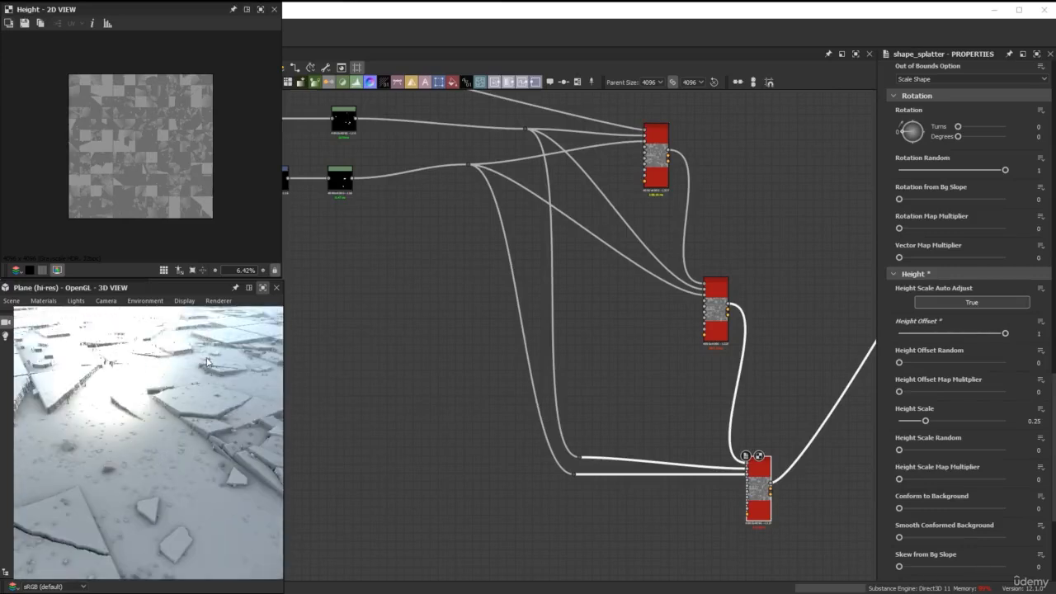
Thin out the finest debris by setting the third Shape Splatter's Mask Random to 0.98, and check it in the 3D view.
{"action": "scroll", "coordinate": [970, 445], "scroll_direction": "down", "scroll_amount": 5}
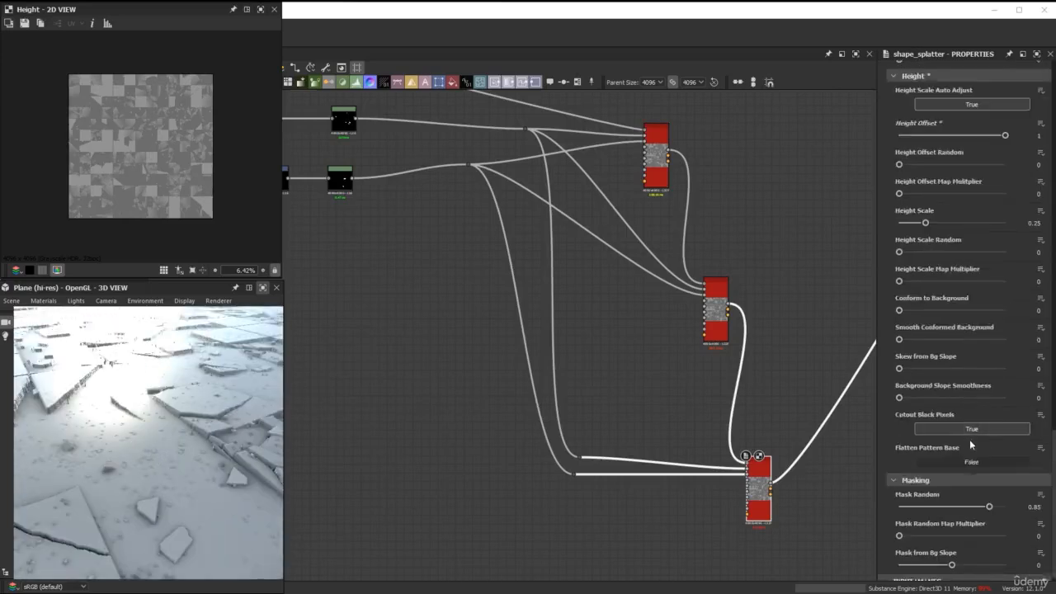
{"action": "double_click", "coordinate": [1033, 500]}
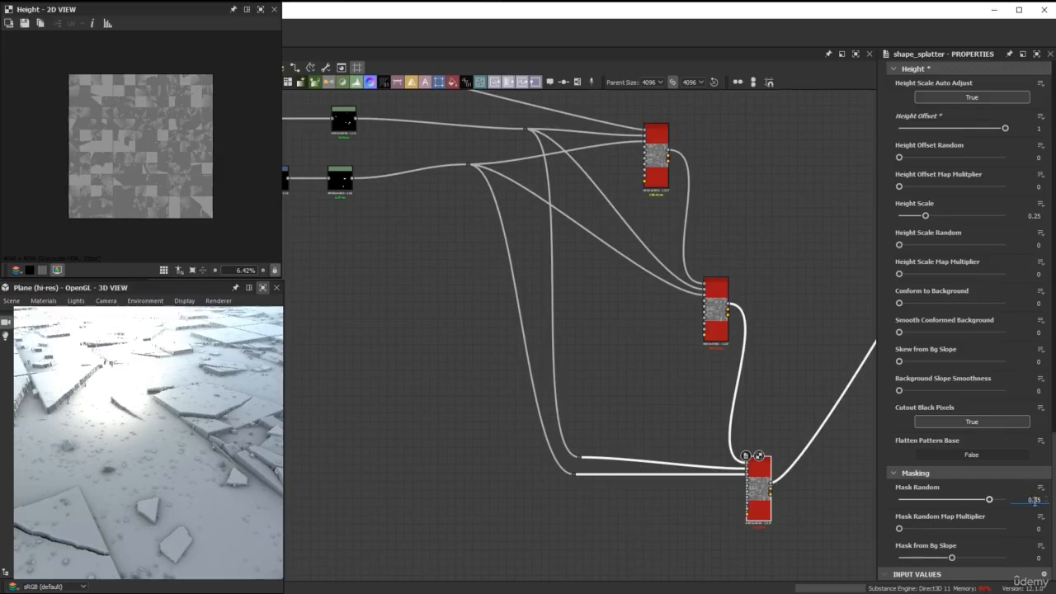
{"action": "type", "text": "0.8"}
{"action": "key", "text": "BackSpace"}
{"action": "type", "text": "0.98"}
{"action": "key", "text": "Return"}
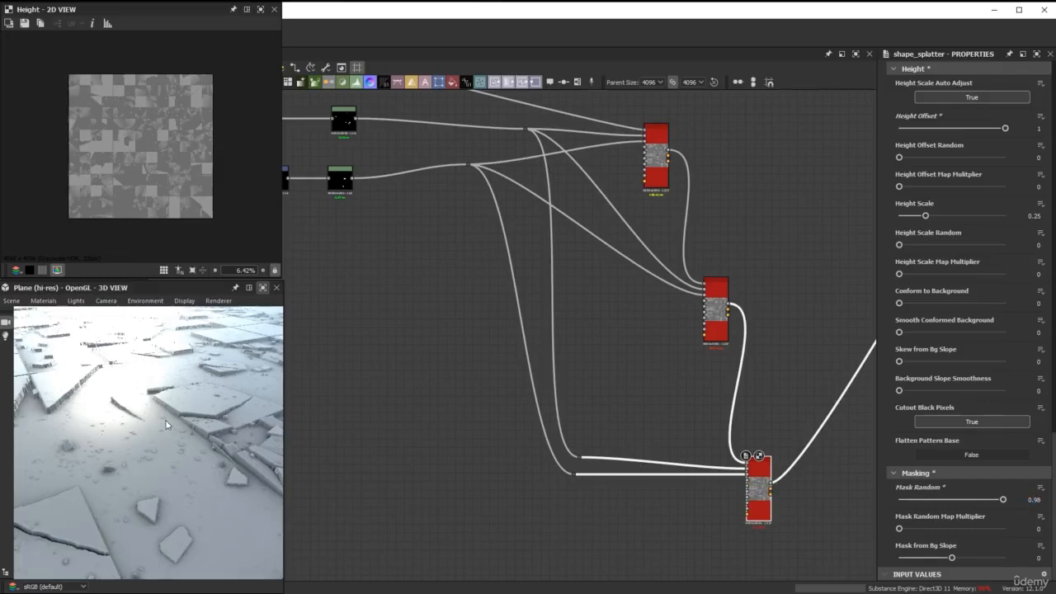
{"action": "left_click_drag", "start_coordinate": [173, 429], "coordinate": [182, 427]}
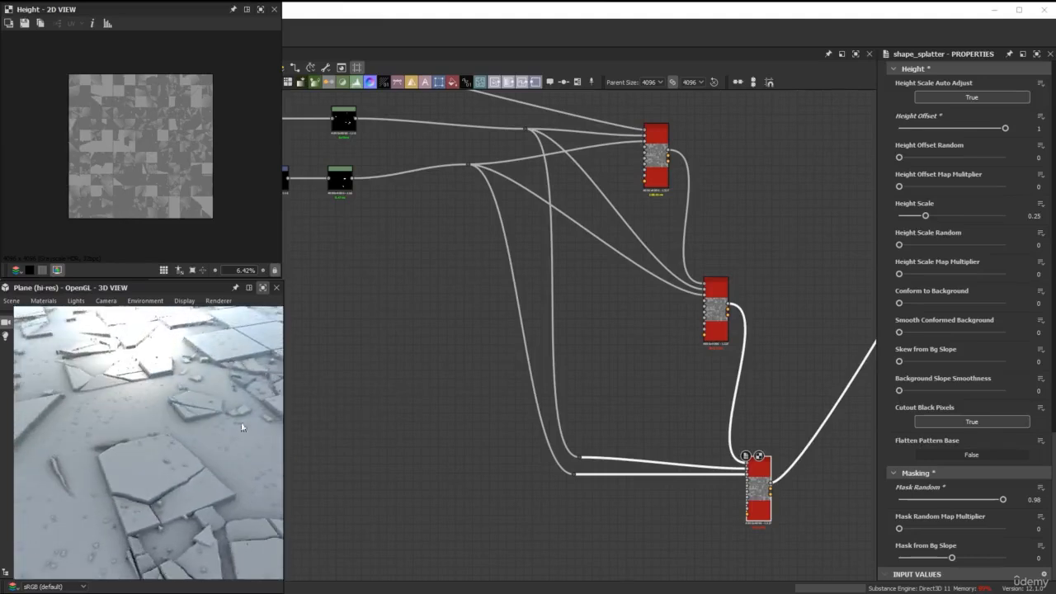
Inspect the scattered fine debris up close in the enlarged 3D view.
{"action": "left_click_drag", "start_coordinate": [230, 461], "coordinate": [227, 462]}
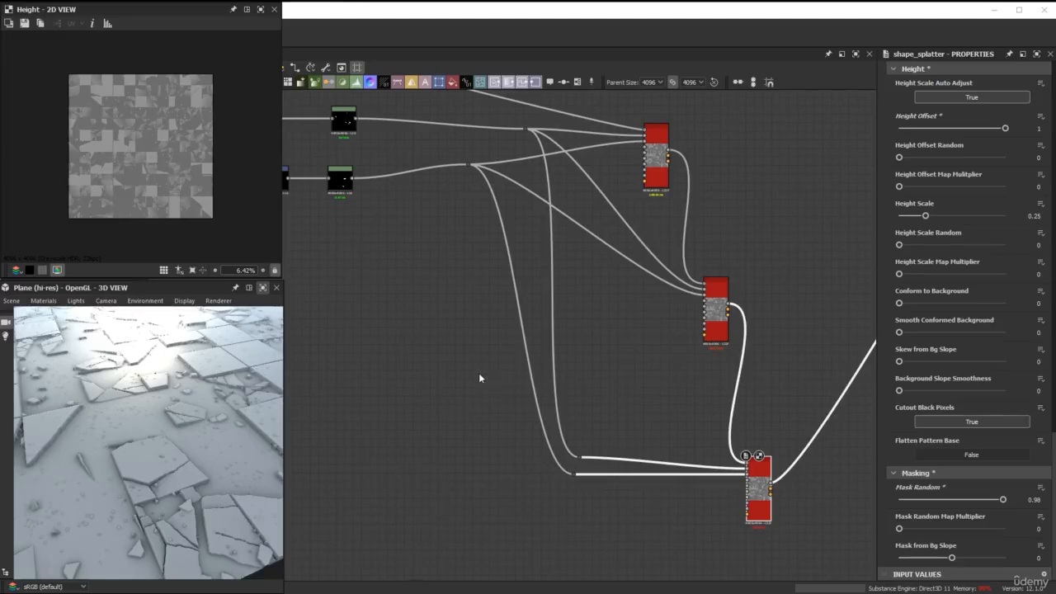
{"action": "left_click", "coordinate": [262, 288]}
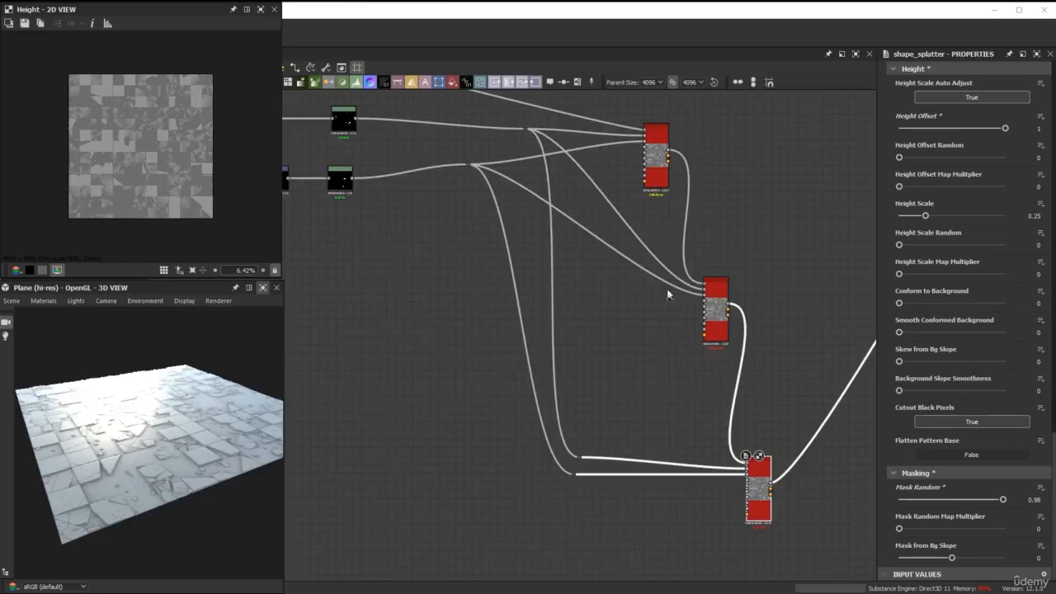
{"action": "scroll", "coordinate": [679, 327], "scroll_direction": "down", "scroll_amount": 2}
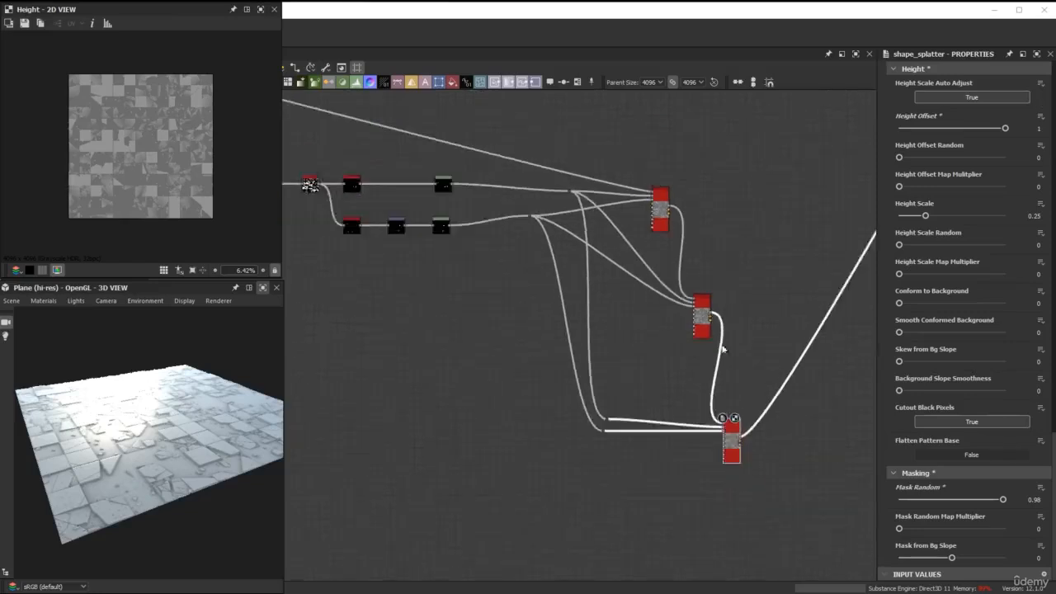
Insert a Blend node on the third Shape Splatter's output link and place it above the splatter chain.
{"action": "middle_click_drag", "start_coordinate": [774, 383], "coordinate": [625, 406]}
{"action": "scroll", "coordinate": [633, 415], "scroll_direction": "up", "scroll_amount": 1}
{"action": "scroll", "coordinate": [633, 414], "scroll_direction": "up", "scroll_amount": 1}
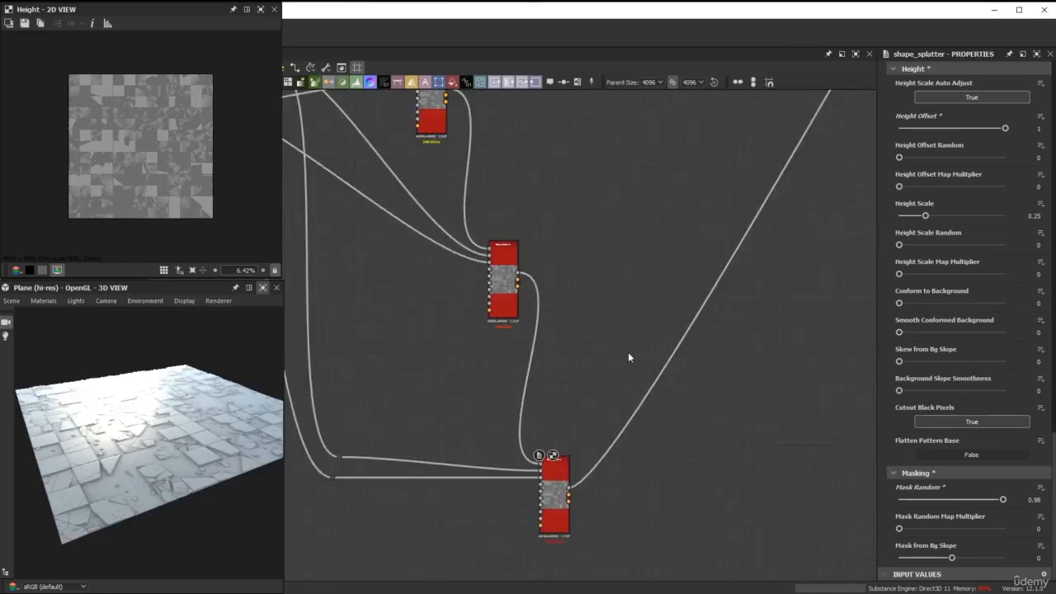
{"action": "left_click_drag", "start_coordinate": [618, 392], "coordinate": [640, 422]}
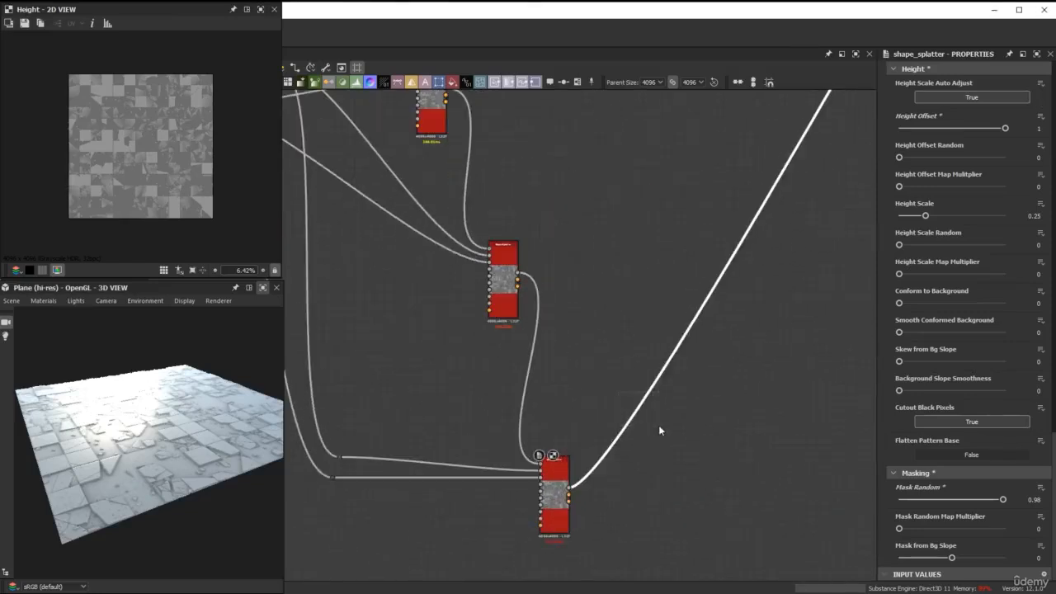
{"action": "key", "text": "space"}
{"action": "type", "text": "ble"}
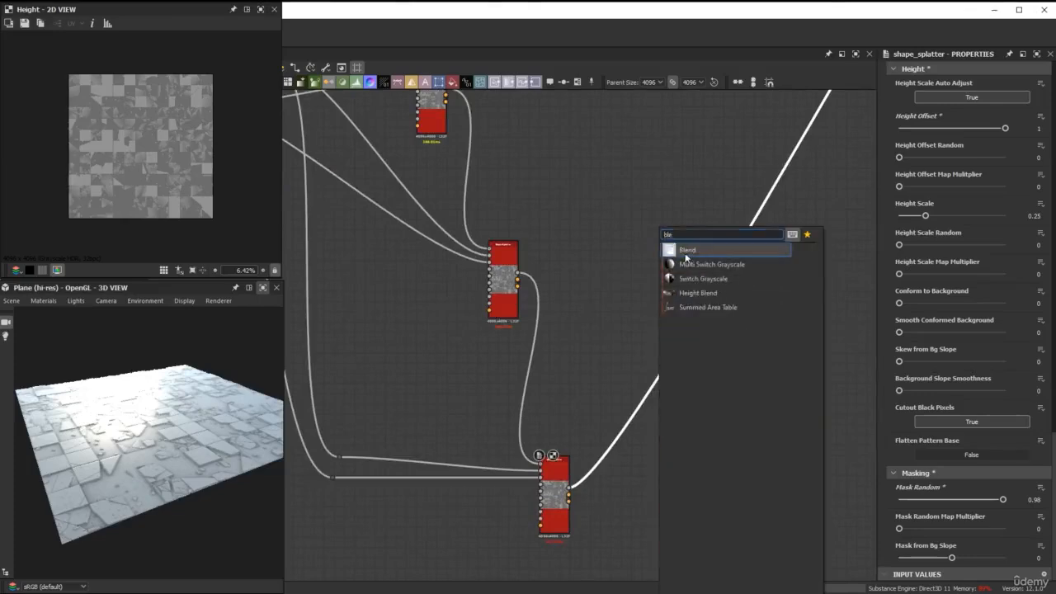
{"action": "key", "text": "Return"}
{"action": "scroll", "coordinate": [668, 288], "scroll_direction": "down", "scroll_amount": 3}
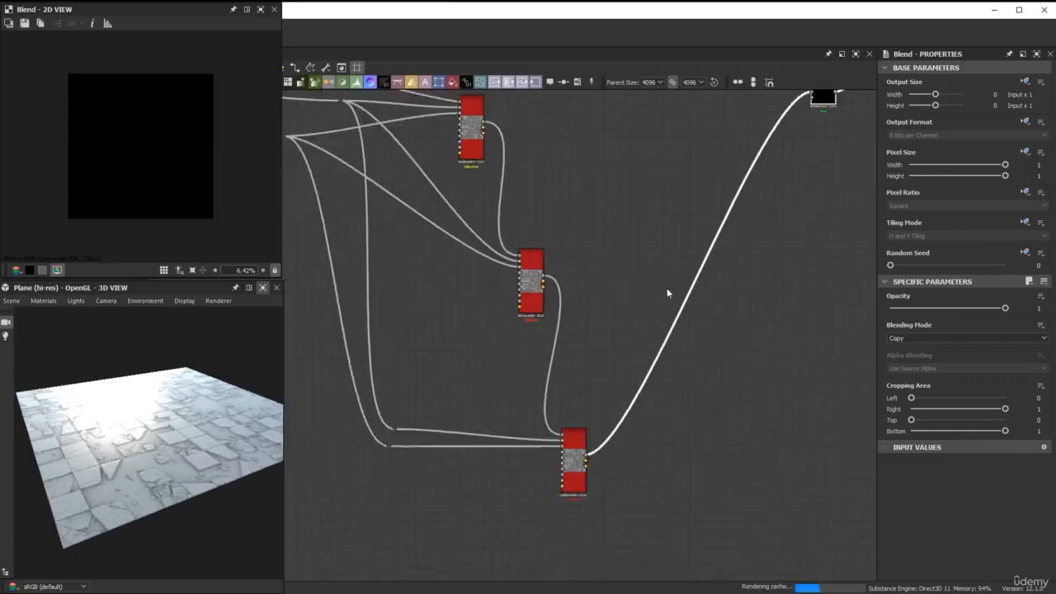
{"action": "middle_click_drag", "start_coordinate": [674, 195], "coordinate": [689, 333]}
{"action": "left_click_drag", "start_coordinate": [766, 309], "coordinate": [704, 188]}
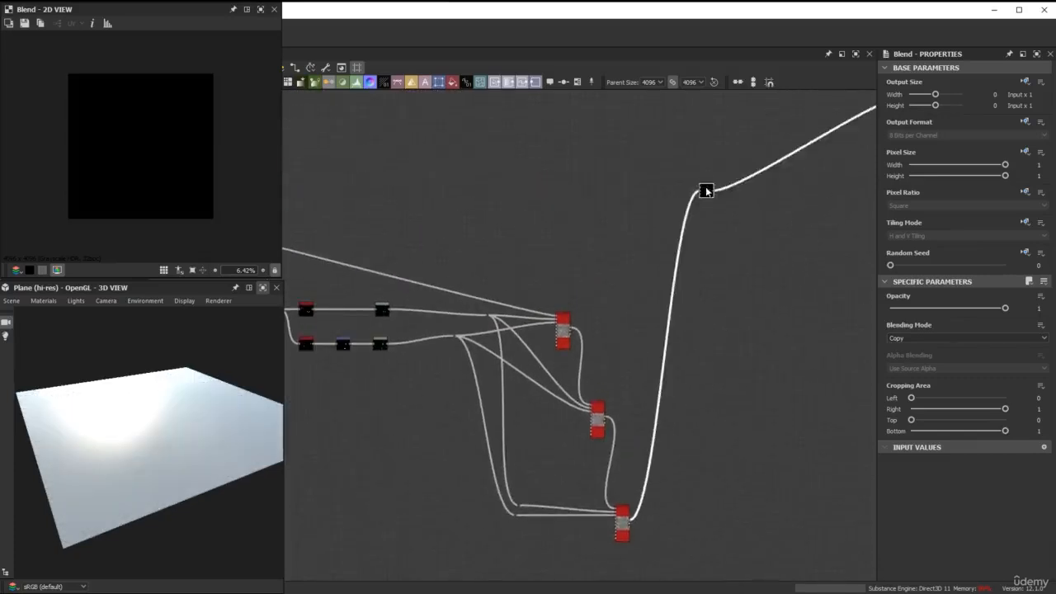
Connect the tile height from the last node before the splatter chain to the new Blend's foreground input.
{"action": "middle_click_drag", "start_coordinate": [677, 203], "coordinate": [526, 323]}
{"action": "left_click_drag", "start_coordinate": [556, 310], "coordinate": [459, 271]}
{"action": "scroll", "coordinate": [491, 226], "scroll_direction": "up", "scroll_amount": 4}
{"action": "scroll", "coordinate": [460, 269], "scroll_direction": "down", "scroll_amount": 2}
{"action": "middle_click_drag", "start_coordinate": [460, 268], "coordinate": [712, 265]}
{"action": "scroll", "coordinate": [424, 290], "scroll_direction": "down", "scroll_amount": 1}
{"action": "middle_click_drag", "start_coordinate": [373, 281], "coordinate": [697, 269]}
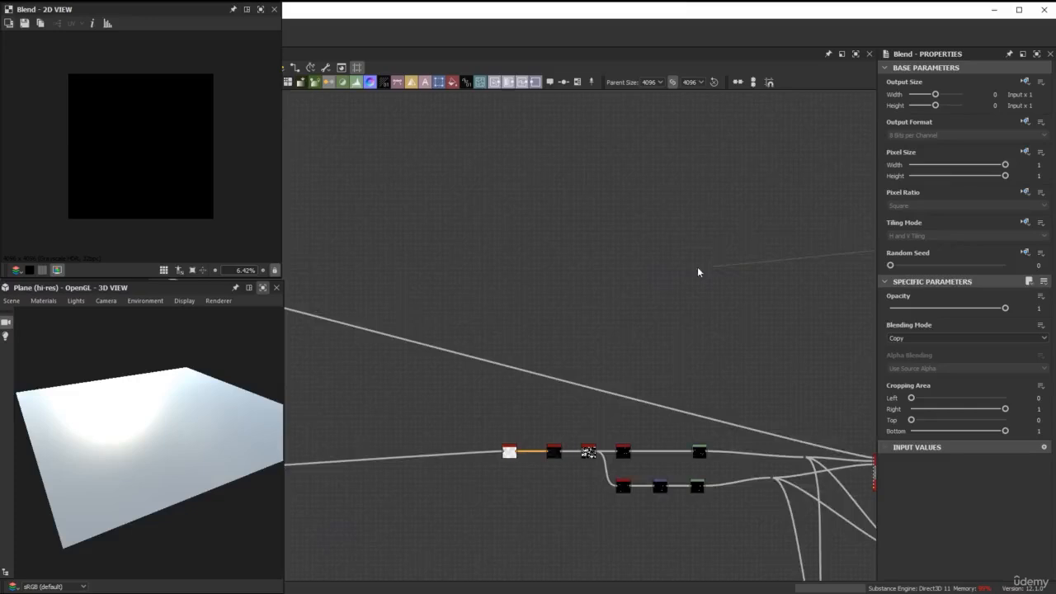
{"action": "scroll", "coordinate": [452, 267], "scroll_direction": "down", "scroll_amount": 1}
{"action": "middle_click_drag", "start_coordinate": [478, 273], "coordinate": [663, 296]}
{"action": "scroll", "coordinate": [408, 294], "scroll_direction": "up", "scroll_amount": 4}
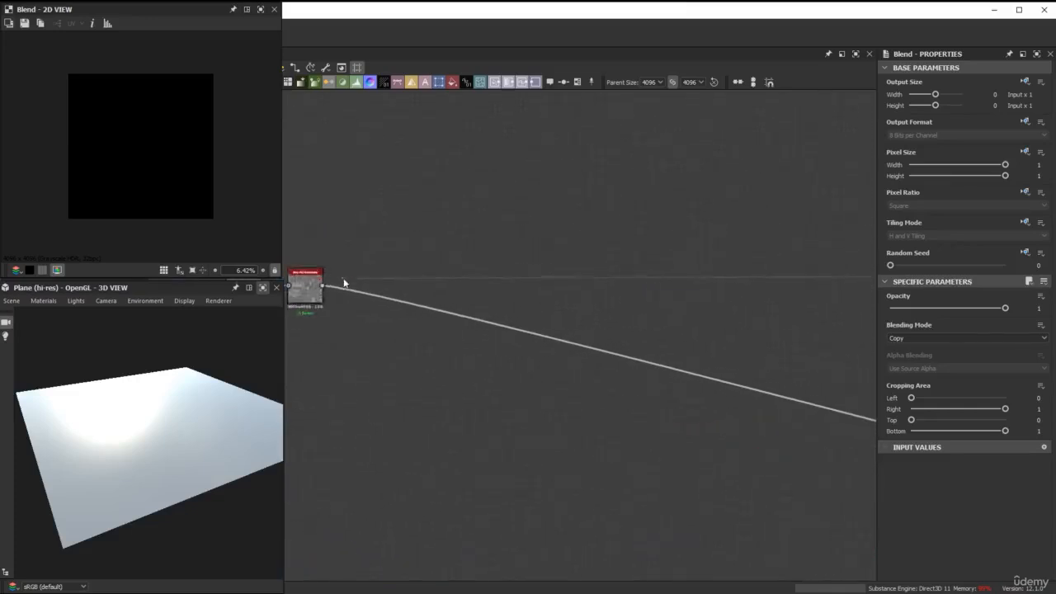
{"action": "middle_click_drag", "start_coordinate": [344, 282], "coordinate": [509, 279]}
{"action": "left_click_drag", "start_coordinate": [507, 278], "coordinate": [485, 279]}
{"action": "scroll", "coordinate": [597, 284], "scroll_direction": "down", "scroll_amount": 3}
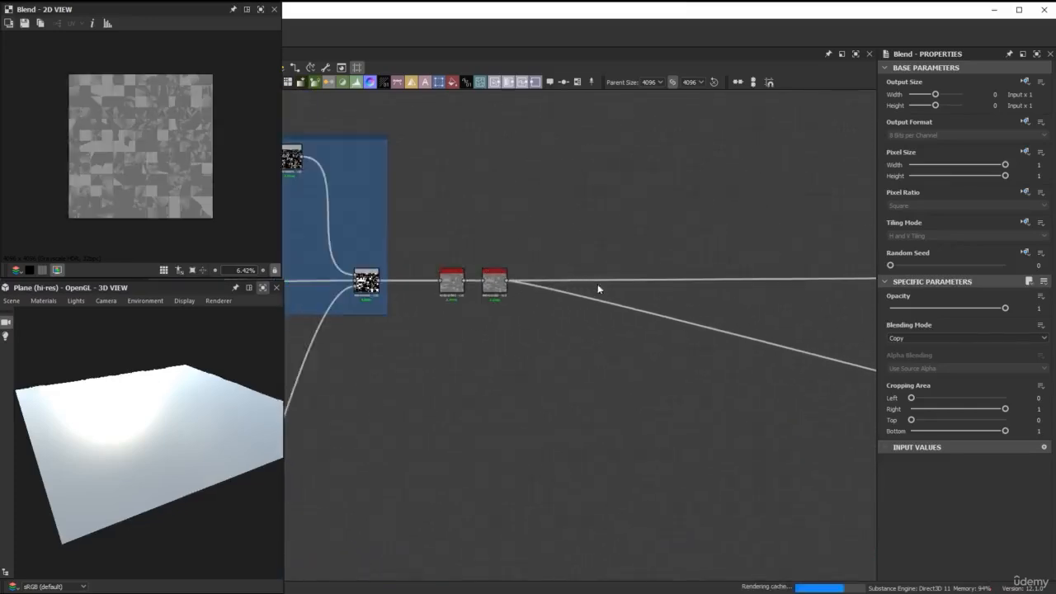
{"action": "middle_click_drag", "start_coordinate": [640, 296], "coordinate": [449, 280]}
{"action": "middle_click_drag", "start_coordinate": [632, 302], "coordinate": [421, 289]}
{"action": "middle_click_drag", "start_coordinate": [644, 328], "coordinate": [371, 297]}
{"action": "middle_click_drag", "start_coordinate": [701, 308], "coordinate": [460, 289]}
{"action": "middle_click_drag", "start_coordinate": [642, 289], "coordinate": [386, 286]}
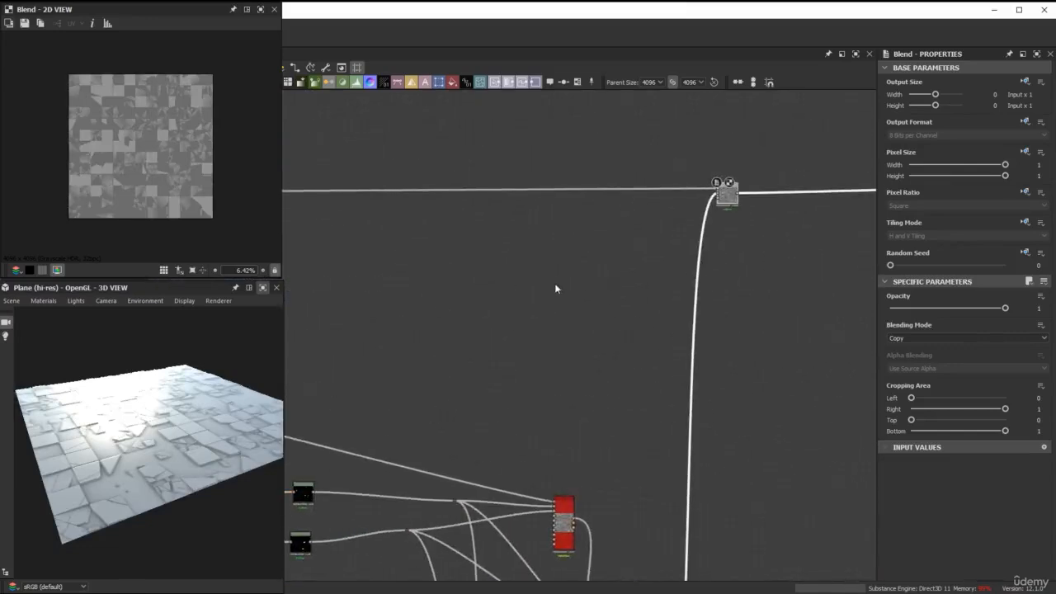
Insert a Dot node on the "Mask of all tiles" output link that runs towards the debris shapes.
{"action": "scroll", "coordinate": [510, 319], "scroll_direction": "down", "scroll_amount": 3}
{"action": "middle_click_drag", "start_coordinate": [510, 320], "coordinate": [922, 174]}
{"action": "middle_click_drag", "start_coordinate": [391, 251], "coordinate": [625, 245]}
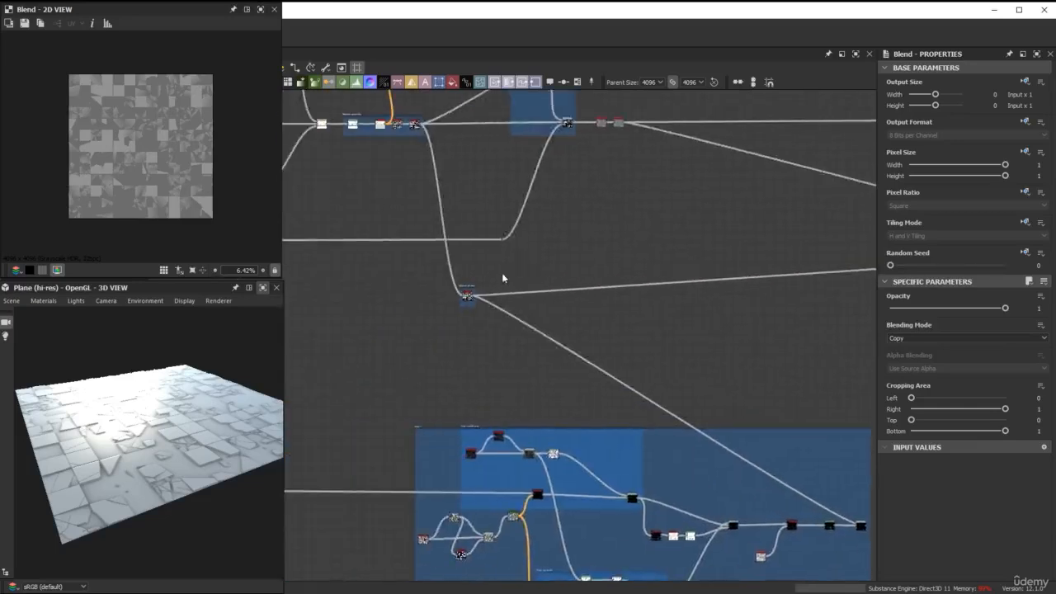
{"action": "scroll", "coordinate": [489, 276], "scroll_direction": "up", "scroll_amount": 3}
{"action": "scroll", "coordinate": [483, 298], "scroll_direction": "up", "scroll_amount": 3}
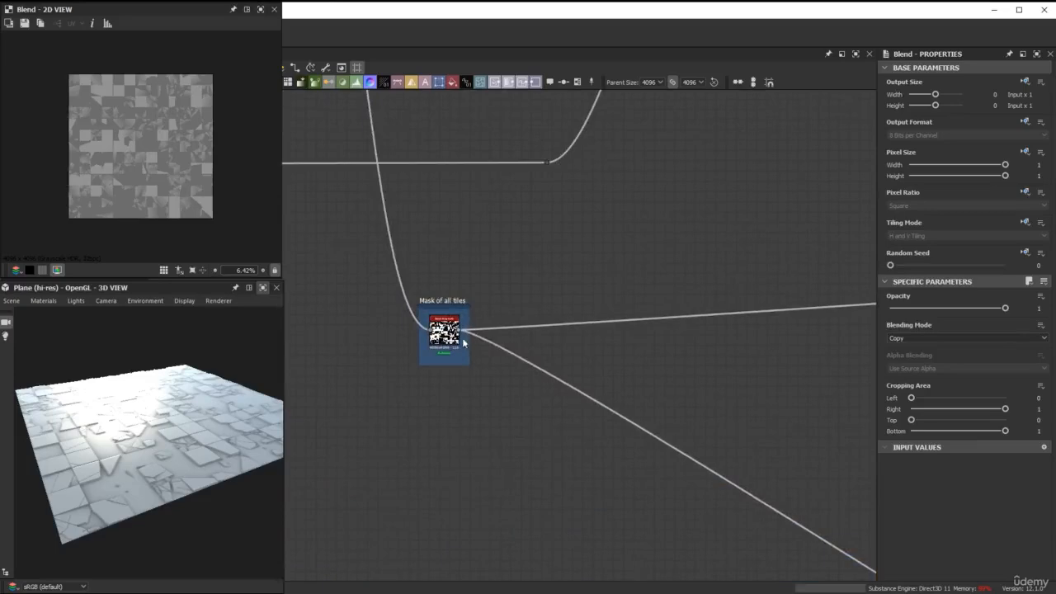
{"action": "scroll", "coordinate": [670, 332], "scroll_direction": "down", "scroll_amount": 4}
{"action": "scroll", "coordinate": [669, 332], "scroll_direction": "down", "scroll_amount": 2}
{"action": "middle_click_drag", "start_coordinate": [669, 331], "coordinate": [485, 271]}
{"action": "scroll", "coordinate": [404, 296], "scroll_direction": "up", "scroll_amount": 3}
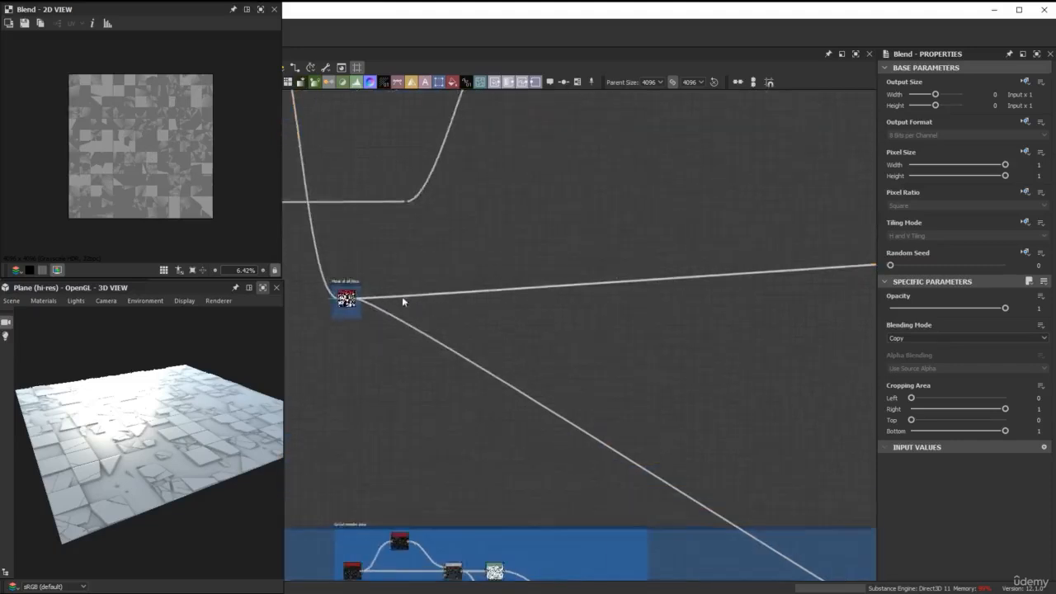
{"action": "scroll", "coordinate": [355, 296], "scroll_direction": "up", "scroll_amount": 2}
{"action": "middle_click_drag", "start_coordinate": [574, 259], "coordinate": [386, 286]}
{"action": "scroll", "coordinate": [688, 288], "scroll_direction": "down", "scroll_amount": 2}
{"action": "scroll", "coordinate": [688, 288], "scroll_direction": "up", "scroll_amount": 2}
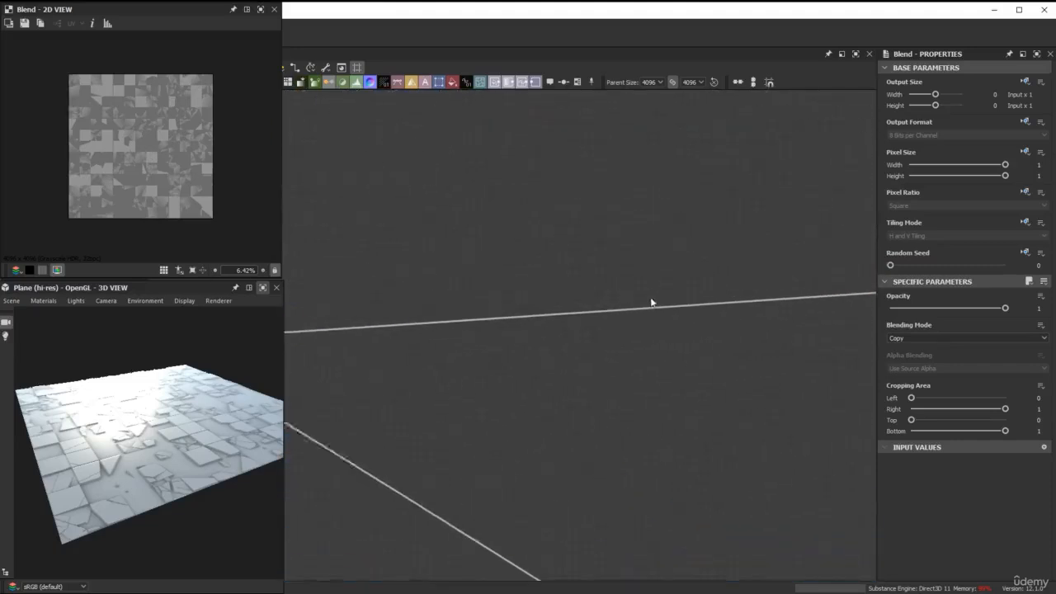
{"action": "double_click", "coordinate": [672, 310]}
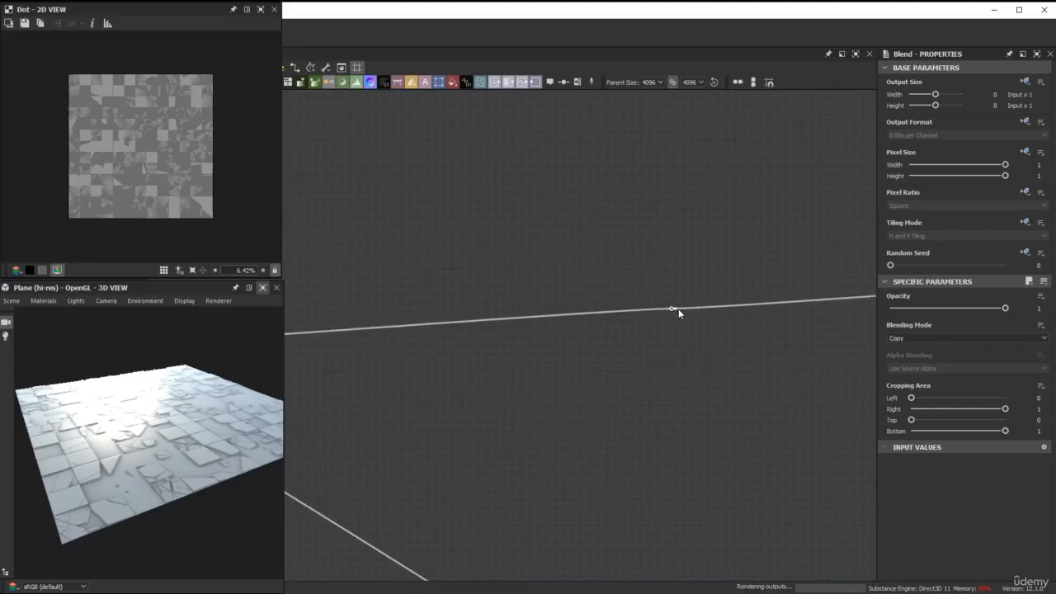
{"action": "middle_click_drag", "start_coordinate": [698, 239], "coordinate": [606, 404]}
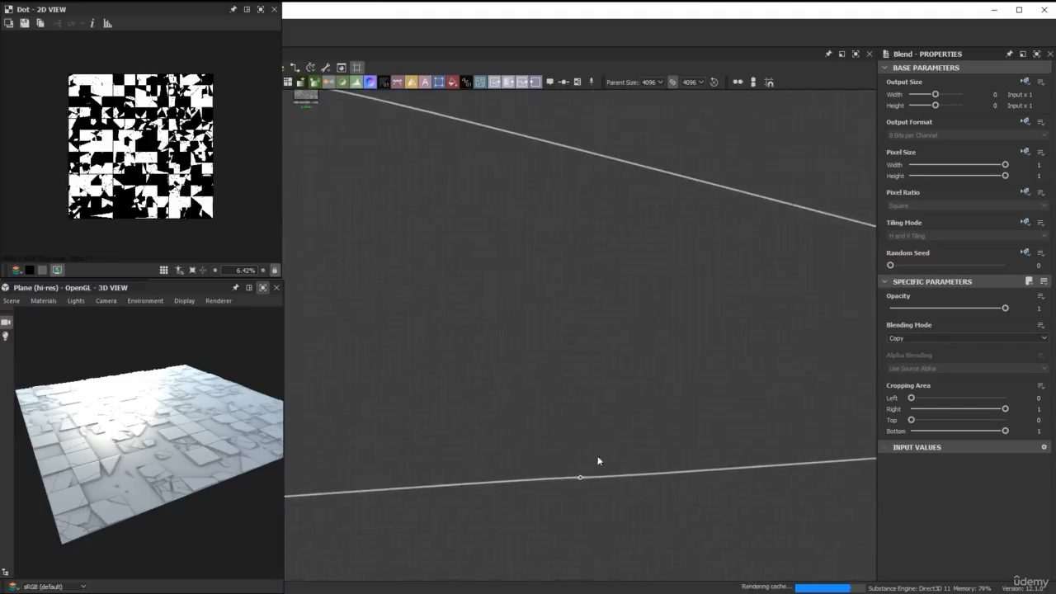
{"action": "scroll", "coordinate": [582, 482], "scroll_direction": "up", "scroll_amount": 3}
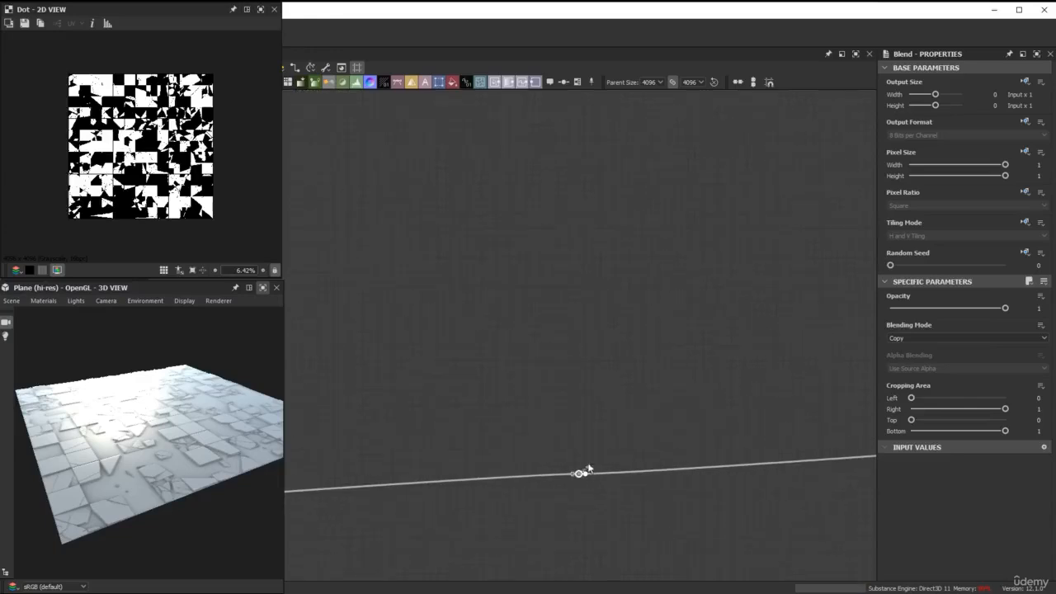
Branch the tile mask from the dot through a second Dot node into the Opacity input of the height Blend.
{"action": "left_click_drag", "start_coordinate": [589, 469], "coordinate": [610, 326]}
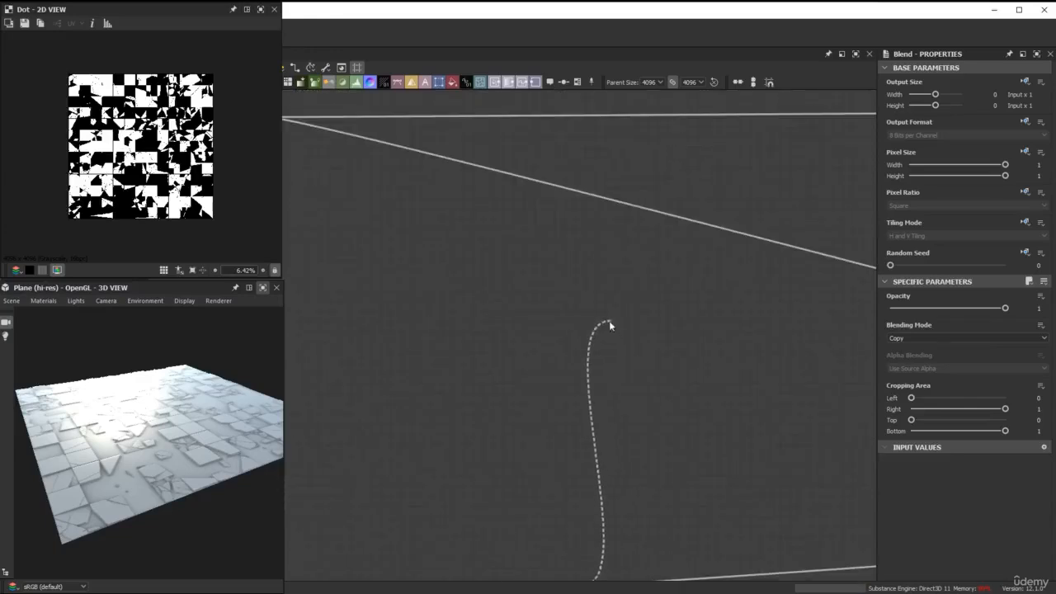
{"action": "left_click", "coordinate": [604, 280], "text": "alt"}
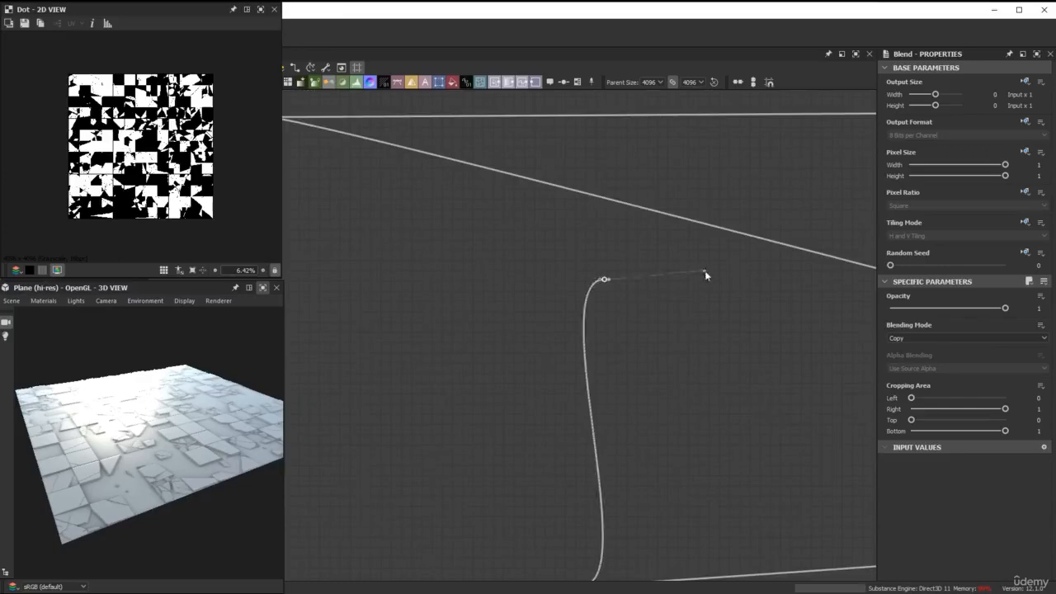
{"action": "scroll", "coordinate": [706, 275], "scroll_direction": "down", "scroll_amount": 3}
{"action": "middle_click_drag", "start_coordinate": [724, 276], "coordinate": [530, 287]}
{"action": "mouse_move", "coordinate": [747, 295]}
{"action": "middle_mouse_down"}
{"action": "mouse_move", "coordinate": [529, 295]}
{"action": "mouse_move", "coordinate": [526, 280]}
{"action": "middle_mouse_up"}
{"action": "middle_click_drag", "start_coordinate": [802, 279], "coordinate": [541, 279]}
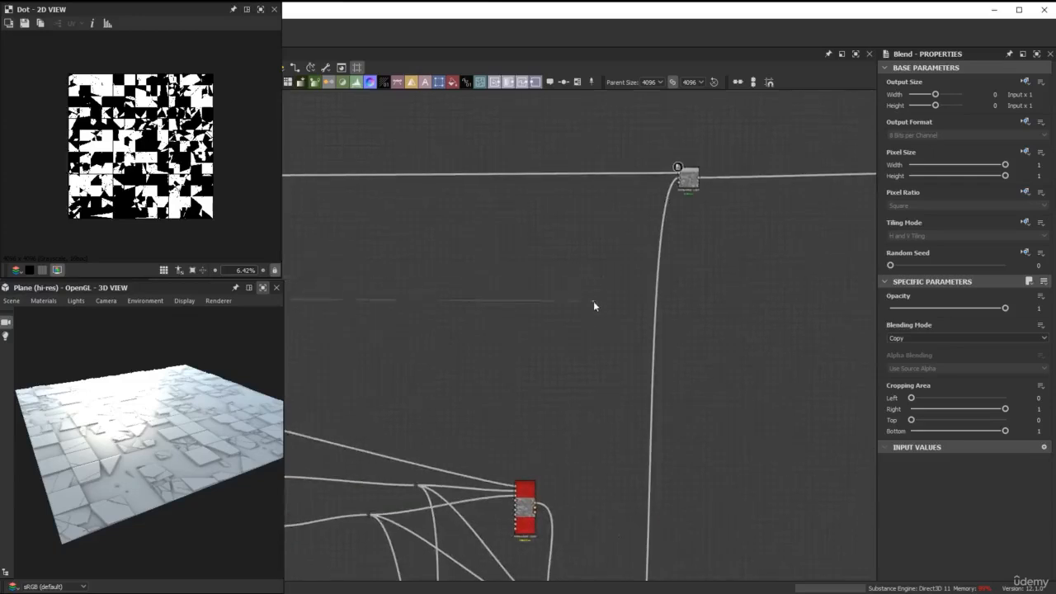
{"action": "scroll", "coordinate": [594, 302], "scroll_direction": "up", "scroll_amount": 2}
{"action": "middle_click_drag", "start_coordinate": [687, 221], "coordinate": [641, 327]}
{"action": "scroll", "coordinate": [643, 308], "scroll_direction": "up", "scroll_amount": 3}
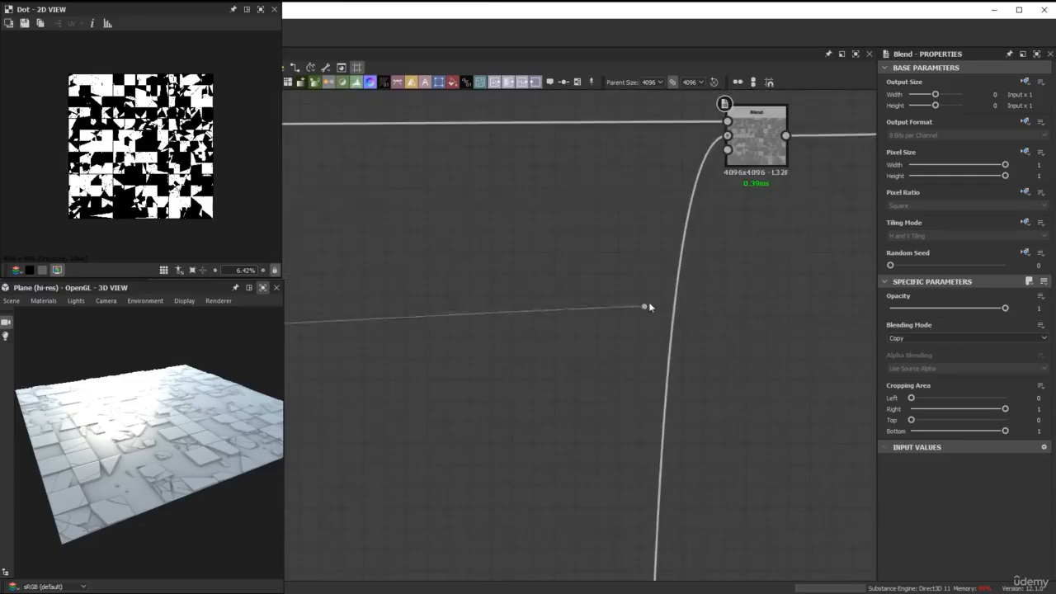
{"action": "left_click", "coordinate": [732, 159]}
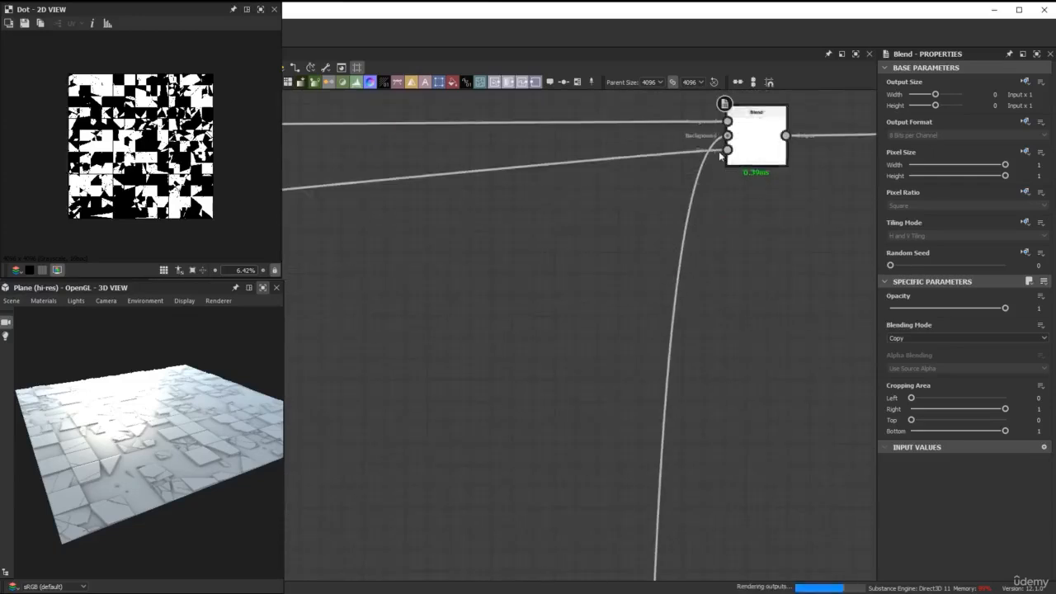
Reposition the upper dot of the tile mask link and inspect the masked debris in the enlarged 3D view.
{"action": "scroll", "coordinate": [455, 352], "scroll_direction": "down", "scroll_amount": 2}
{"action": "scroll", "coordinate": [405, 348], "scroll_direction": "down", "scroll_amount": 3}
{"action": "mouse_move", "coordinate": [405, 348]}
{"action": "middle_mouse_down"}
{"action": "mouse_move", "coordinate": [554, 281]}
{"action": "mouse_move", "coordinate": [791, 249]}
{"action": "middle_mouse_up"}
{"action": "mouse_move", "coordinate": [479, 285]}
{"action": "middle_mouse_down"}
{"action": "mouse_move", "coordinate": [781, 250]}
{"action": "mouse_move", "coordinate": [748, 261]}
{"action": "middle_mouse_up"}
{"action": "scroll", "coordinate": [434, 254], "scroll_direction": "up", "scroll_amount": 2}
{"action": "left_click_drag", "start_coordinate": [434, 254], "coordinate": [463, 269]}
{"action": "scroll", "coordinate": [524, 279], "scroll_direction": "down", "scroll_amount": 3}
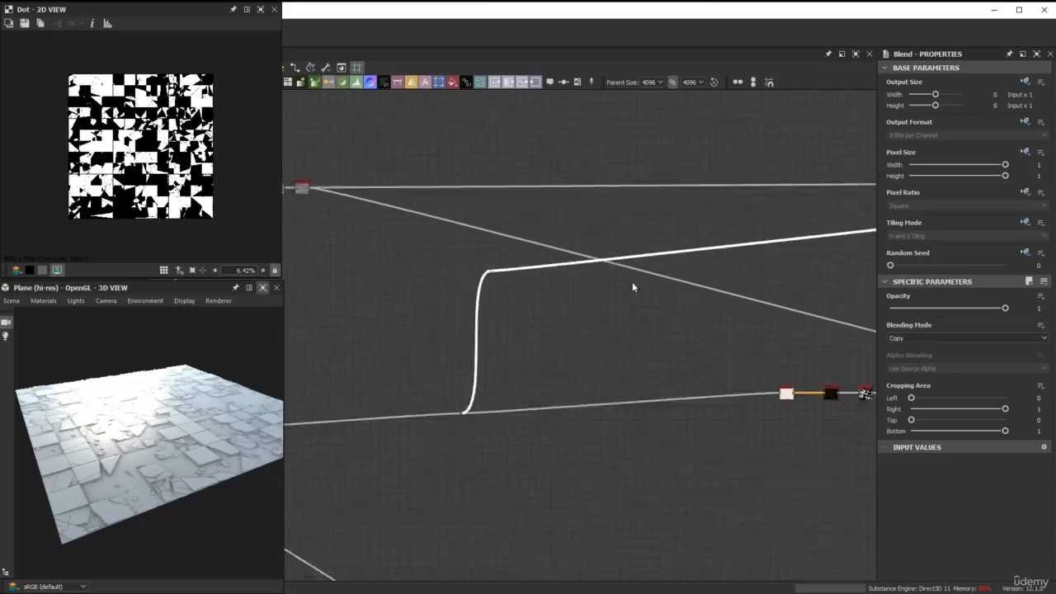
{"action": "middle_click_drag", "start_coordinate": [830, 277], "coordinate": [377, 281]}
{"action": "scroll", "coordinate": [677, 250], "scroll_direction": "down", "scroll_amount": 2}
{"action": "middle_click_drag", "start_coordinate": [677, 250], "coordinate": [712, 230]}
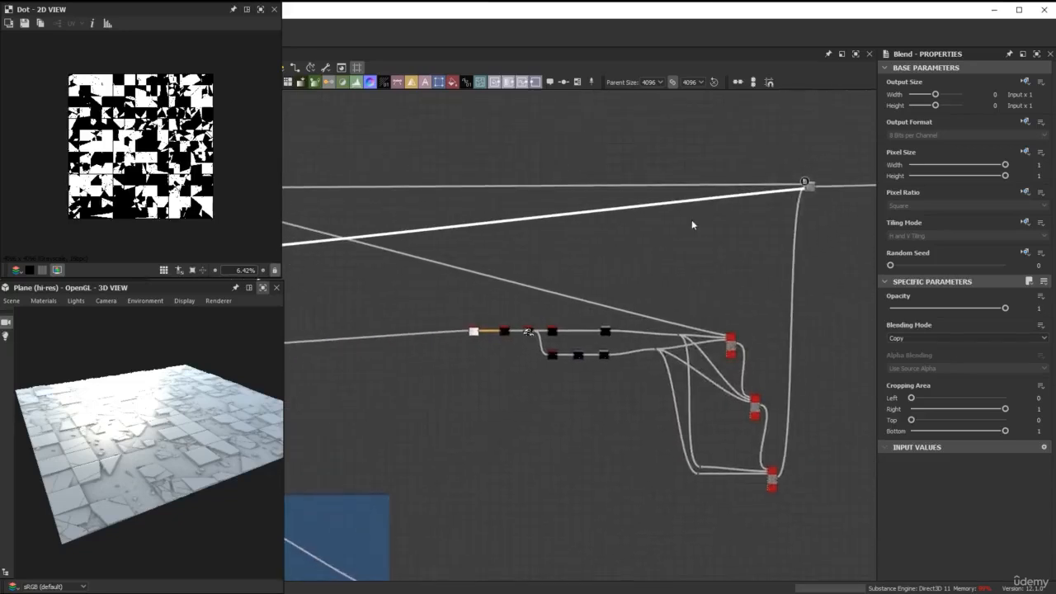
{"action": "left_click", "coordinate": [262, 288]}
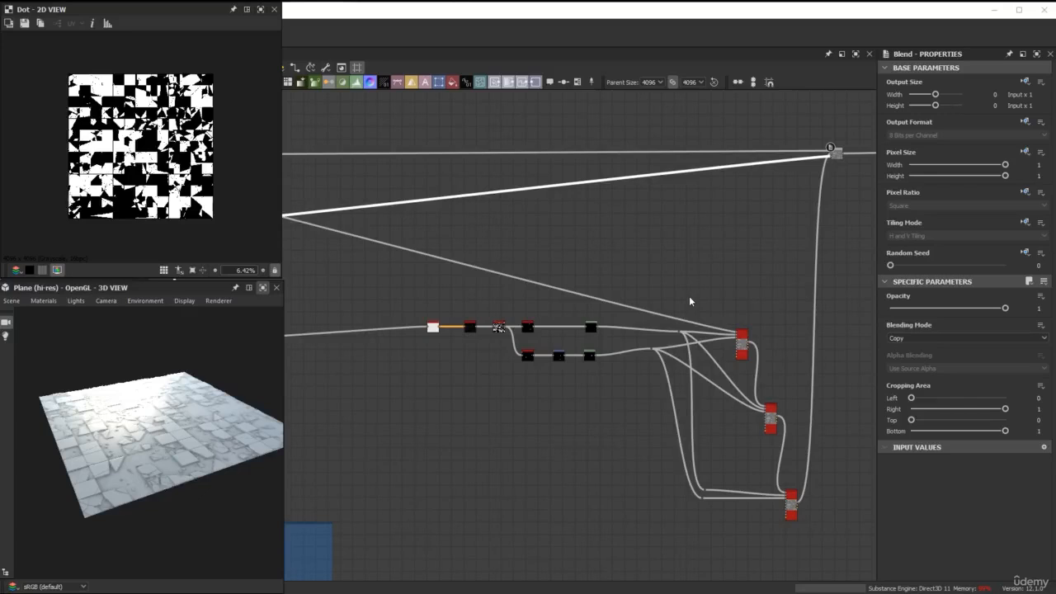
Insert a Blend node on the tile mask link between the two dots.
{"action": "middle_click_drag", "start_coordinate": [690, 297], "coordinate": [799, 279]}
{"action": "middle_click_drag", "start_coordinate": [302, 291], "coordinate": [519, 284]}
{"action": "scroll", "coordinate": [518, 283], "scroll_direction": "up", "scroll_amount": 3}
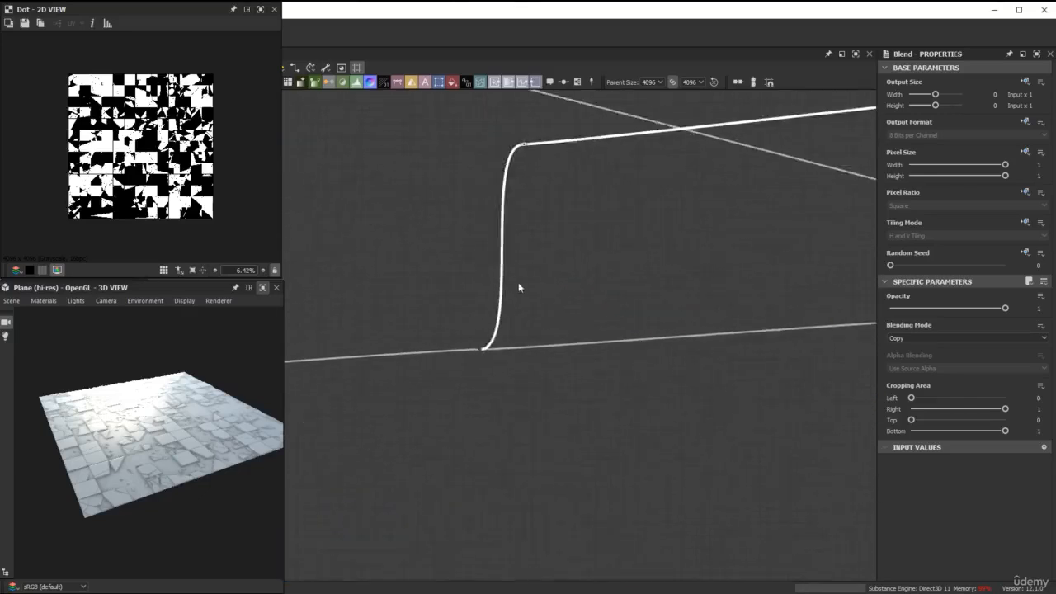
{"action": "key", "text": "space"}
{"action": "type", "text": "b"}
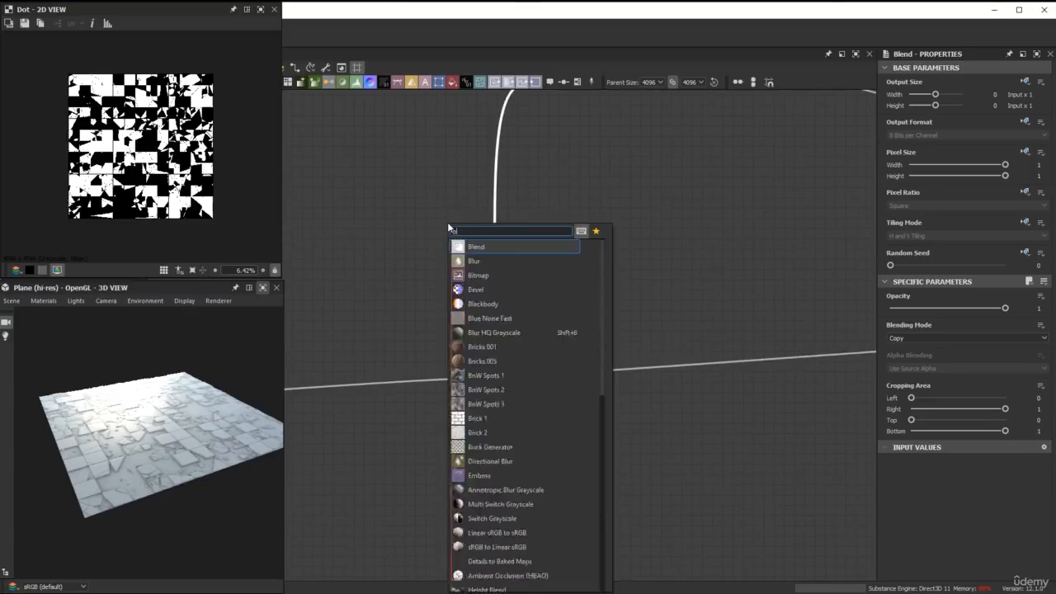
{"action": "type", "text": "lend"}
{"action": "left_click", "coordinate": [486, 247]}
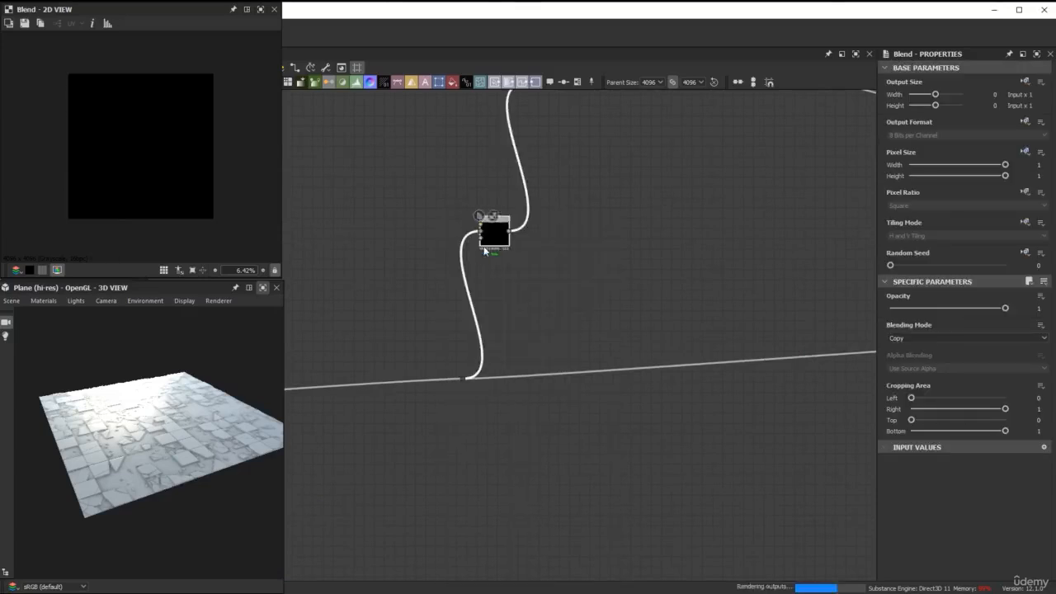
Connect the last mask node in the lower blue frame to the mask Blend's foreground and set Blending Mode to Max (Lighten).
{"action": "scroll", "coordinate": [484, 363], "scroll_direction": "down", "scroll_amount": 5}
{"action": "middle_click_drag", "start_coordinate": [528, 306], "coordinate": [548, 272]}
{"action": "scroll", "coordinate": [634, 387], "scroll_direction": "up", "scroll_amount": 3}
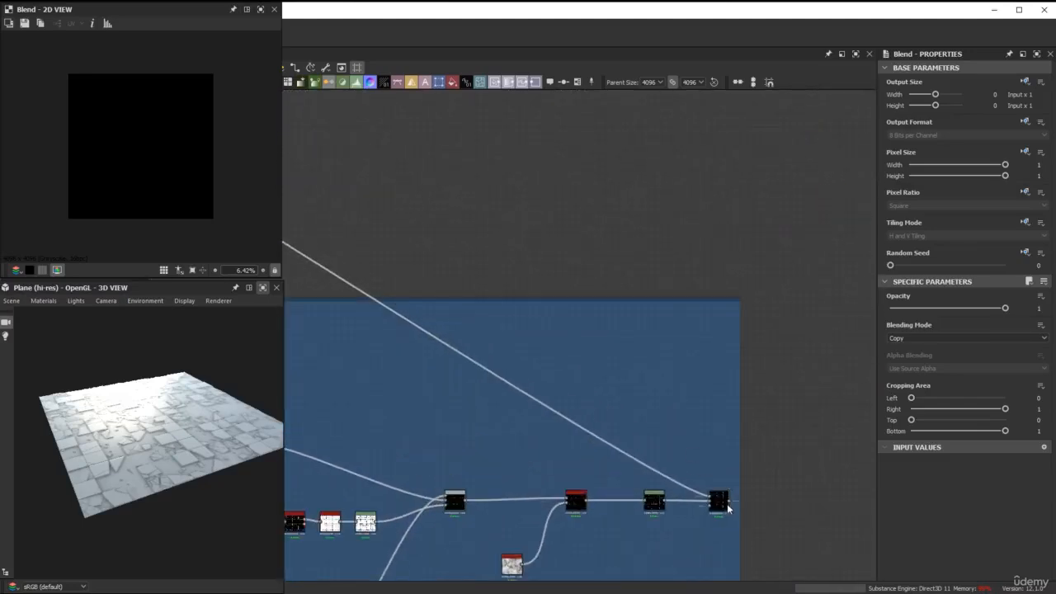
{"action": "scroll", "coordinate": [637, 471], "scroll_direction": "down", "scroll_amount": 5}
{"action": "middle_click_drag", "start_coordinate": [780, 273], "coordinate": [530, 297]}
{"action": "scroll", "coordinate": [643, 332], "scroll_direction": "up", "scroll_amount": 3}
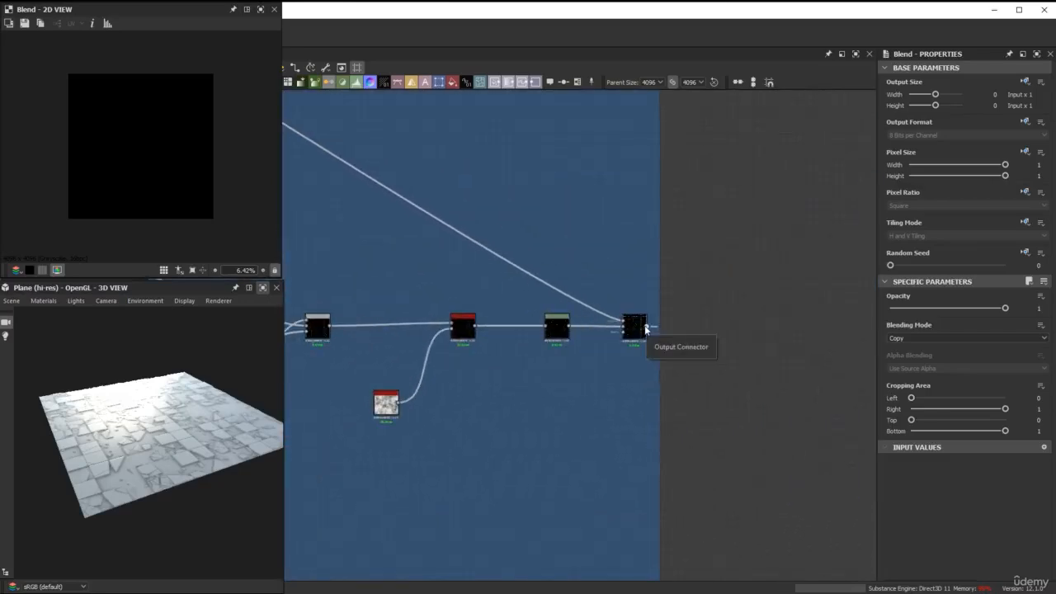
{"action": "left_click_drag", "start_coordinate": [646, 329], "coordinate": [530, 309]}
{"action": "scroll", "coordinate": [535, 213], "scroll_direction": "down", "scroll_amount": 5}
{"action": "scroll", "coordinate": [539, 293], "scroll_direction": "up", "scroll_amount": 4}
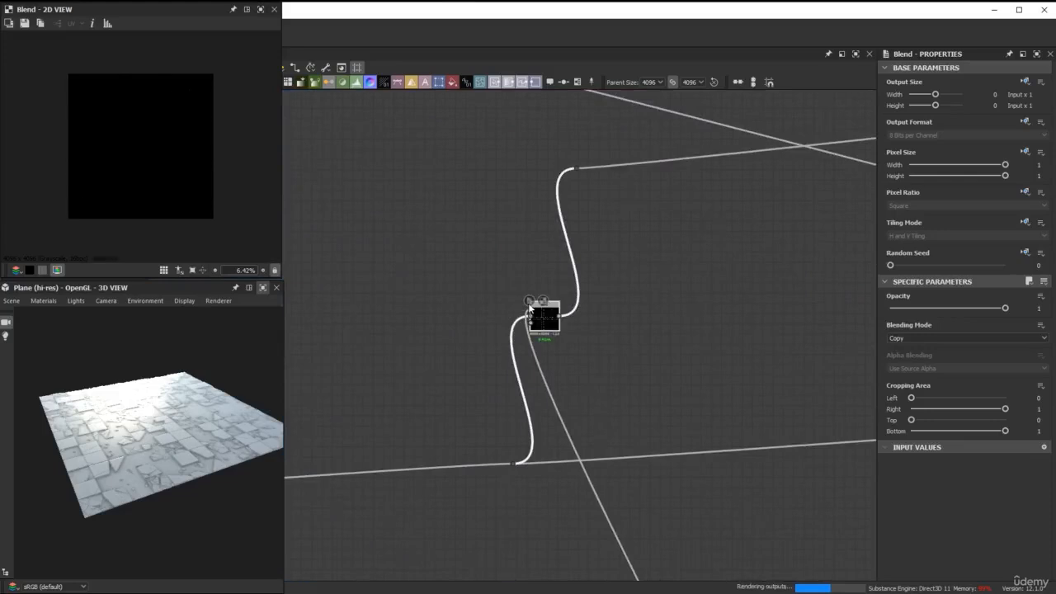
{"action": "left_click", "coordinate": [968, 341]}
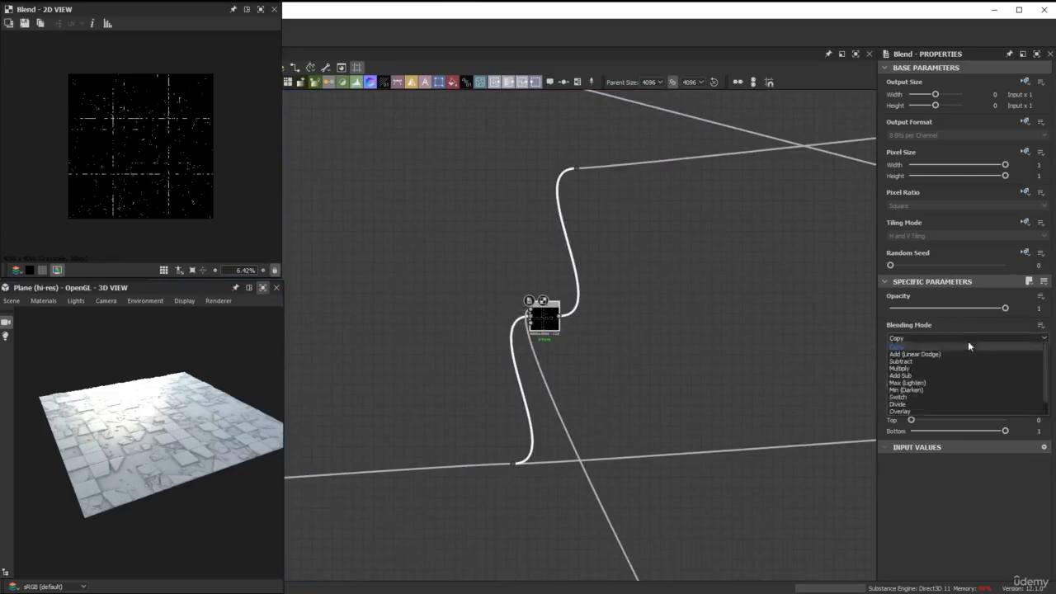
{"action": "left_click", "coordinate": [937, 383]}
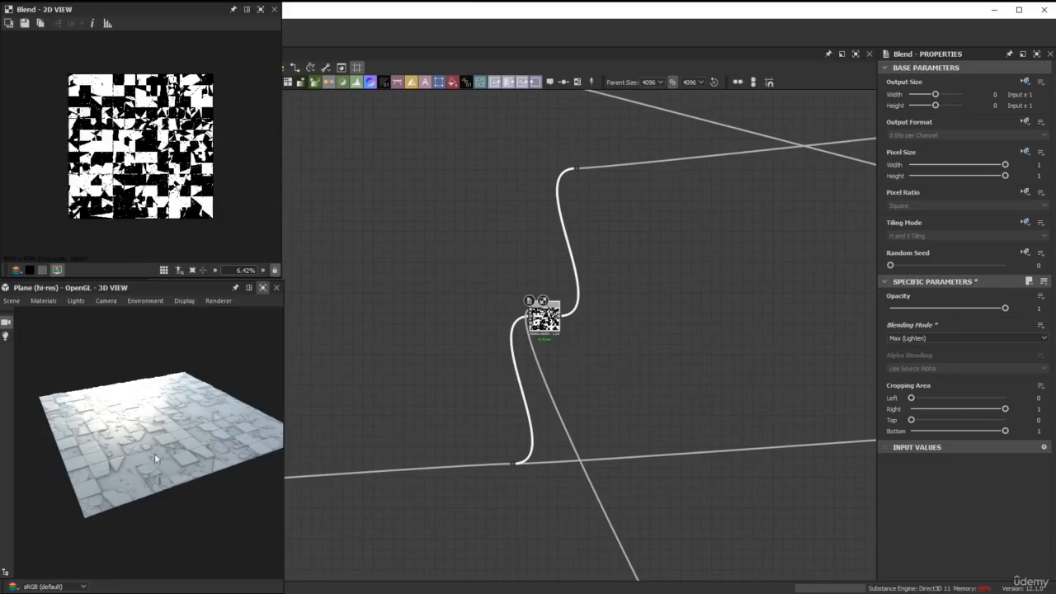
Inspect the masked debris across the broken tiles up close in the enlarged 3D view.
{"action": "left_click_drag", "start_coordinate": [155, 459], "coordinate": [177, 455]}
{"action": "scroll", "coordinate": [153, 485], "scroll_direction": "up", "scroll_amount": 4}
{"action": "scroll", "coordinate": [153, 455], "scroll_direction": "up", "scroll_amount": 2}
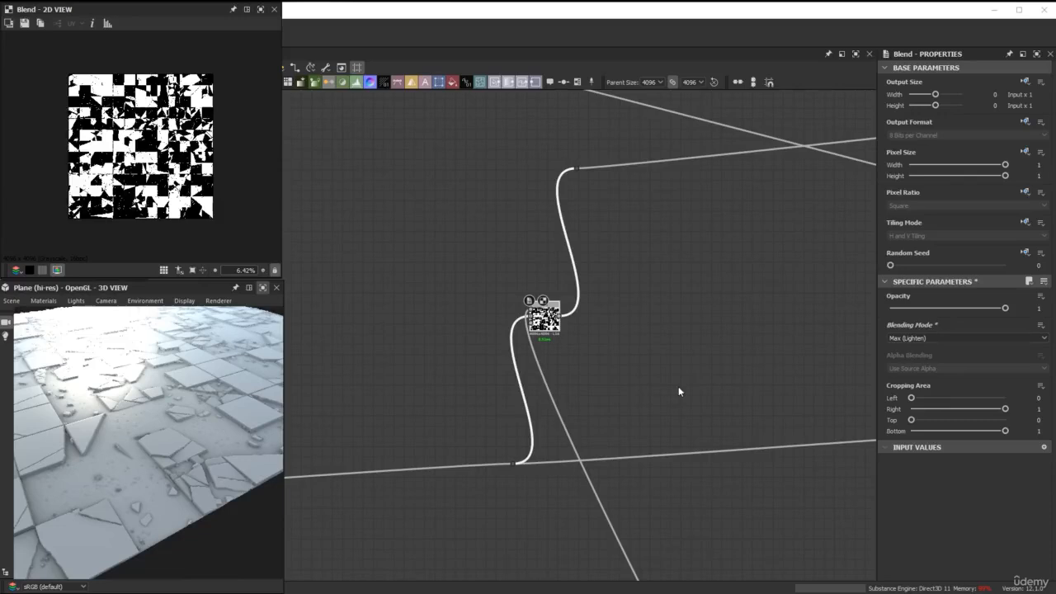
{"action": "left_click", "coordinate": [263, 287]}
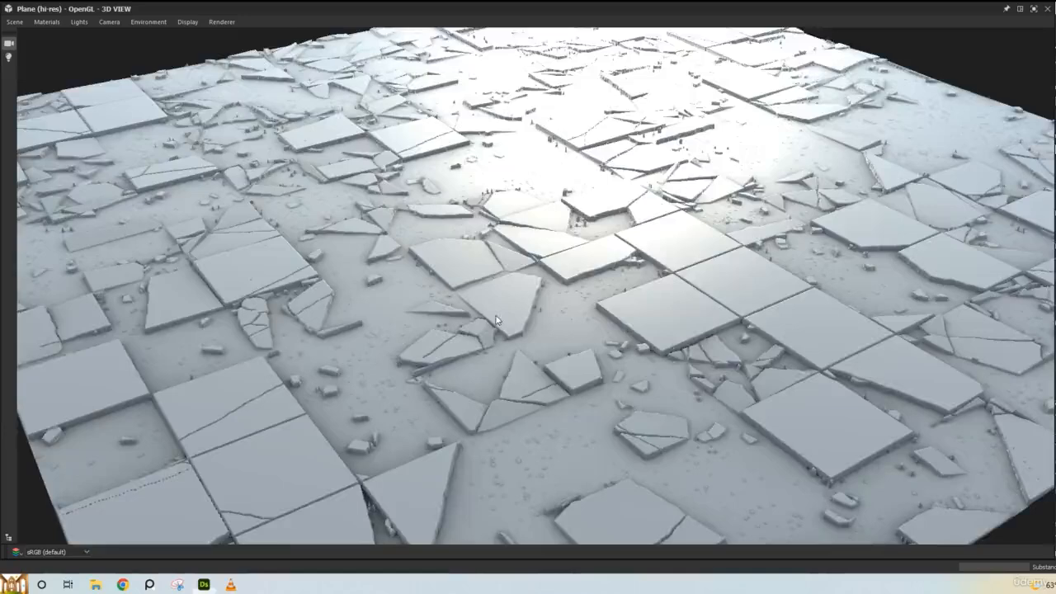
{"action": "left_click_drag", "start_coordinate": [520, 334], "coordinate": [524, 324]}
{"action": "scroll", "coordinate": [527, 328], "scroll_direction": "up", "scroll_amount": 4}
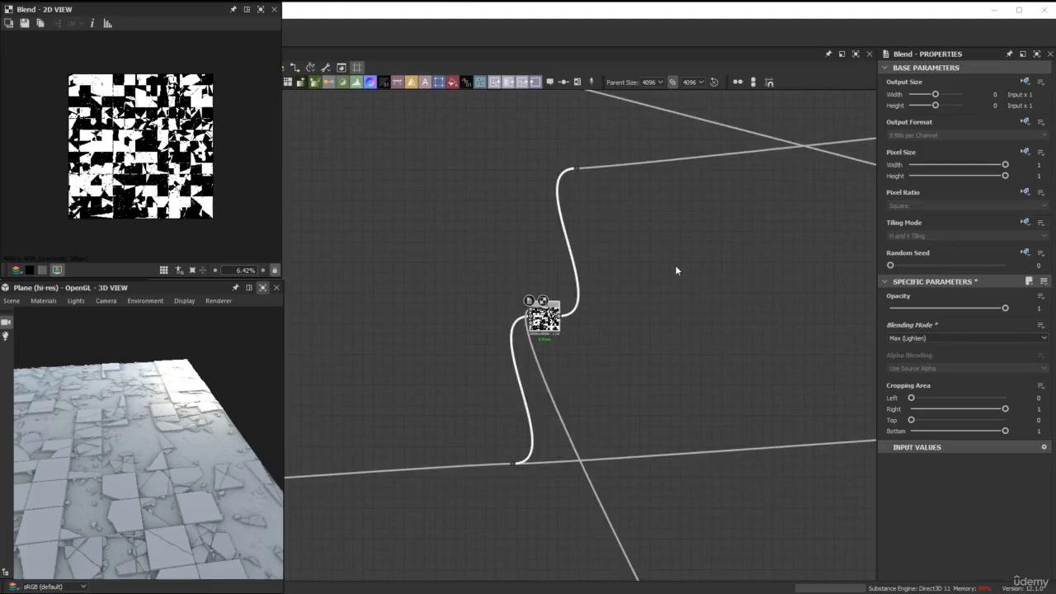
{"action": "scroll", "coordinate": [690, 287], "scroll_direction": "down", "scroll_amount": 4}
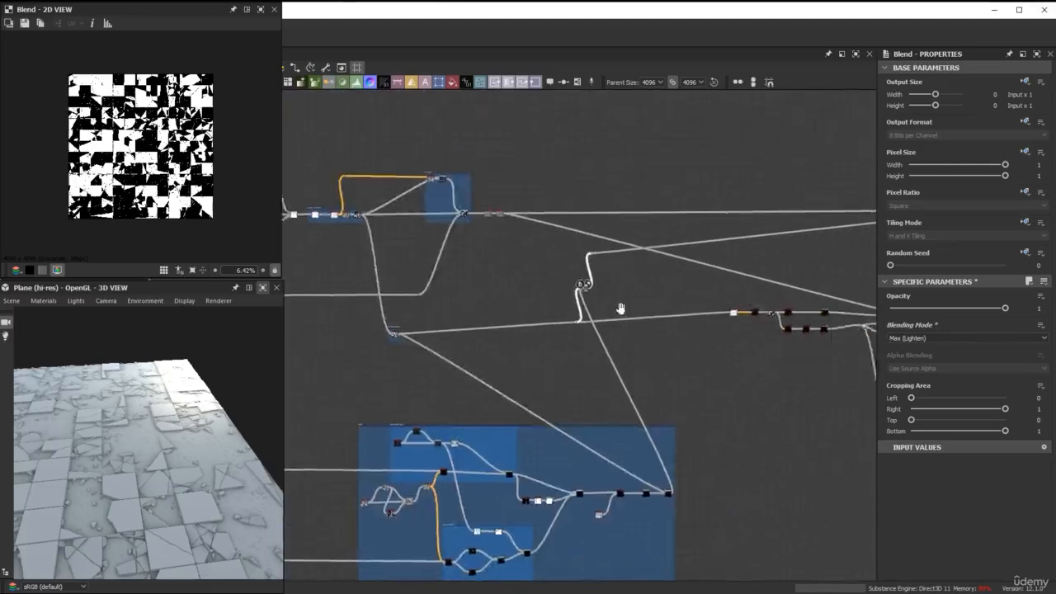
Insert a Blend node on the link between the first and second Shape Splatters and place it clear of the crossing links.
{"action": "scroll", "coordinate": [593, 331], "scroll_direction": "up", "scroll_amount": 4}
{"action": "scroll", "coordinate": [593, 331], "scroll_direction": "up", "scroll_amount": 5}
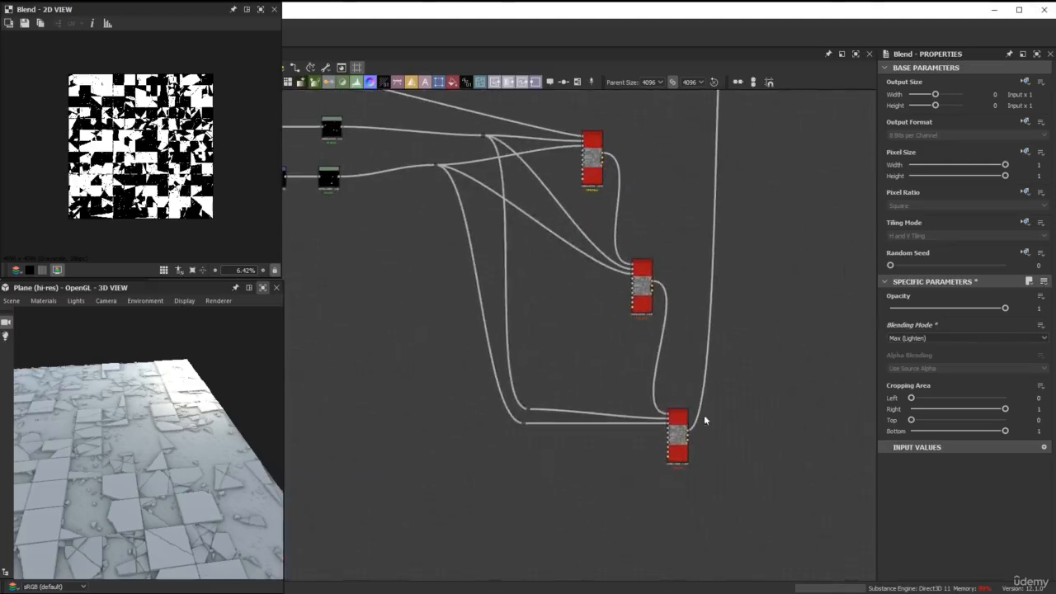
{"action": "left_click_drag", "start_coordinate": [641, 477], "coordinate": [490, 245]}
{"action": "left_click_drag", "start_coordinate": [644, 285], "coordinate": [658, 365]}
{"action": "scroll", "coordinate": [607, 218], "scroll_direction": "up", "scroll_amount": 2}
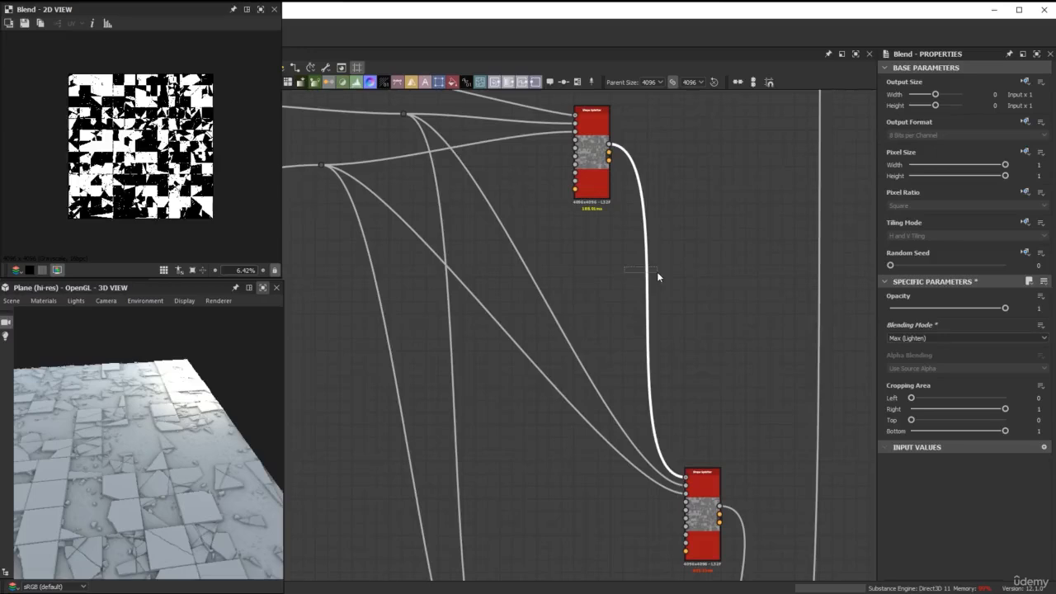
{"action": "key", "text": "space"}
{"action": "type", "text": "bl"}
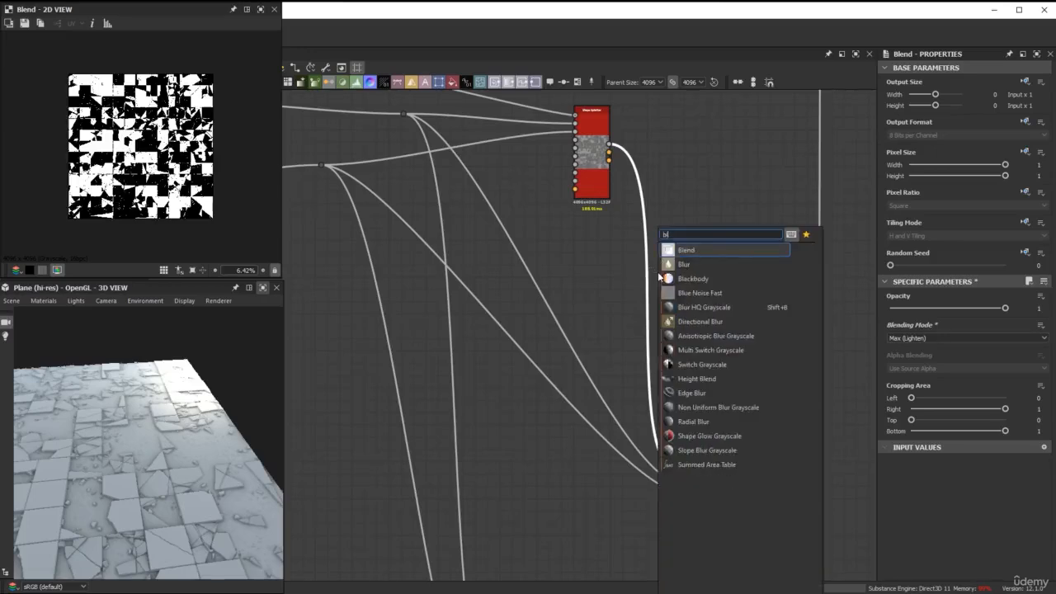
{"action": "left_click", "coordinate": [697, 249]}
{"action": "double_click", "coordinate": [652, 335]}
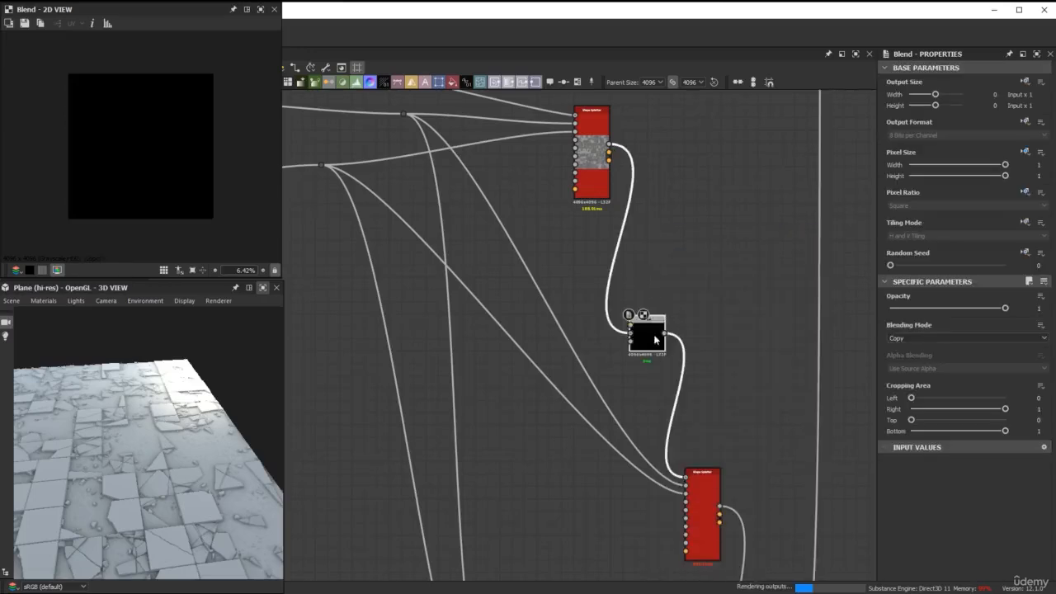
{"action": "left_click_drag", "start_coordinate": [652, 335], "coordinate": [708, 323]}
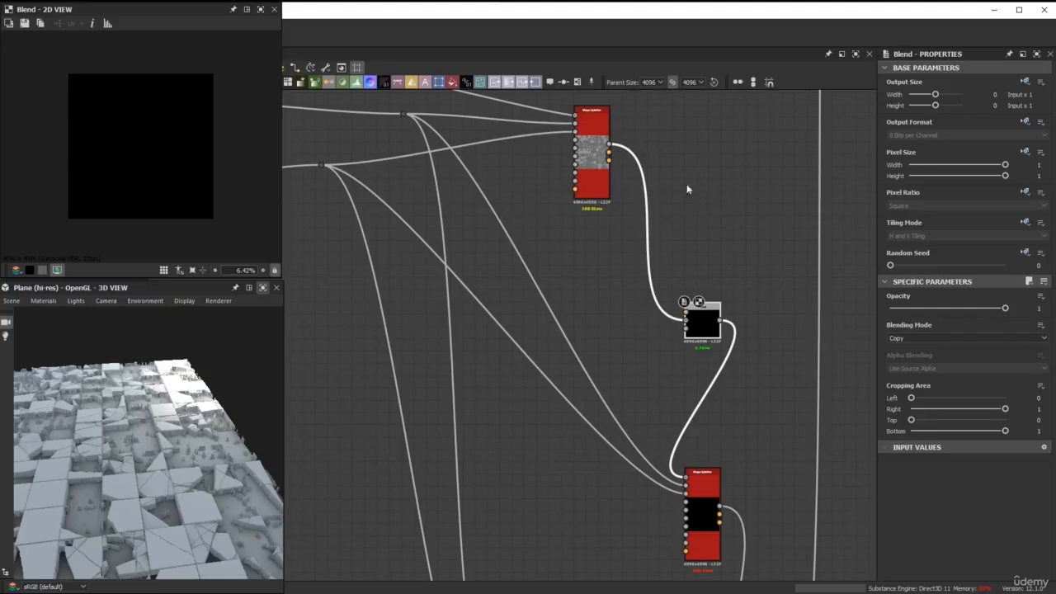
Connect the first Shape Splatter's height output to the new Blend's foreground.
{"action": "left_click_drag", "start_coordinate": [609, 145], "coordinate": [686, 311]}
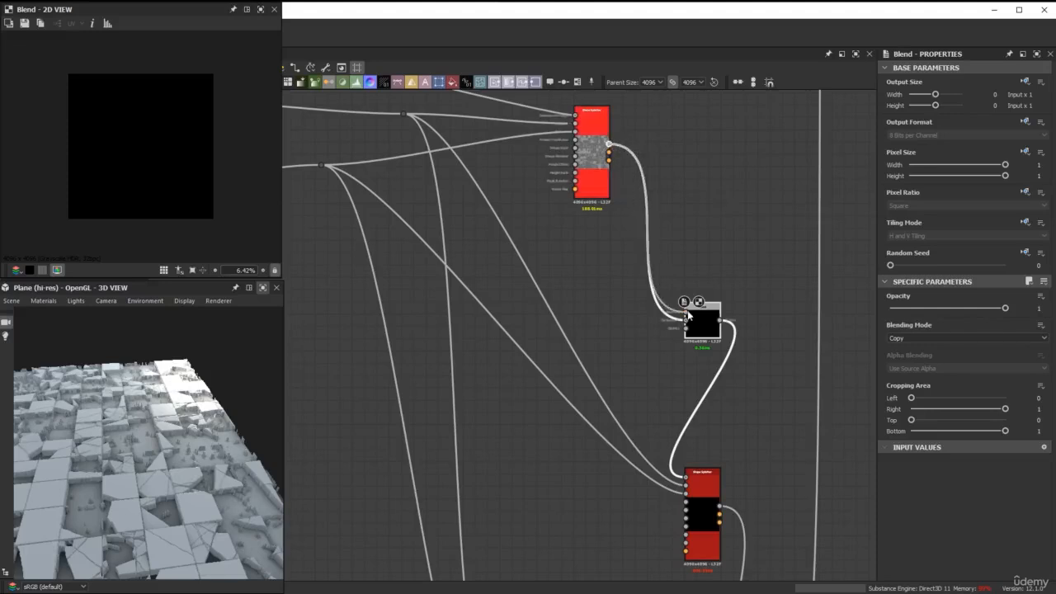
{"action": "scroll", "coordinate": [688, 314], "scroll_direction": "up", "scroll_amount": 2}
{"action": "scroll", "coordinate": [608, 233], "scroll_direction": "down", "scroll_amount": 3}
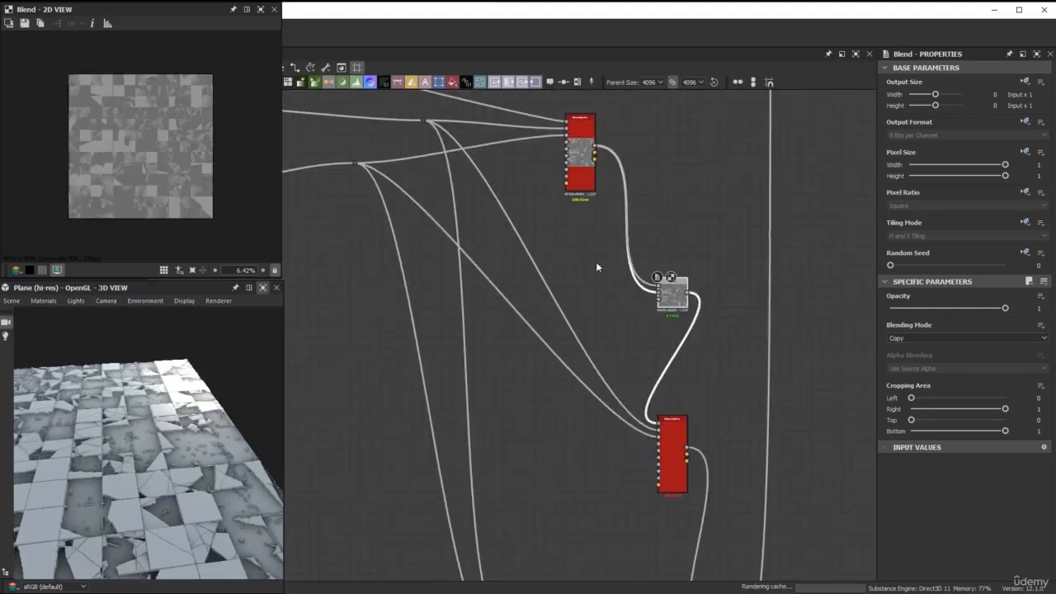
{"action": "middle_click_drag", "start_coordinate": [596, 262], "coordinate": [608, 270]}
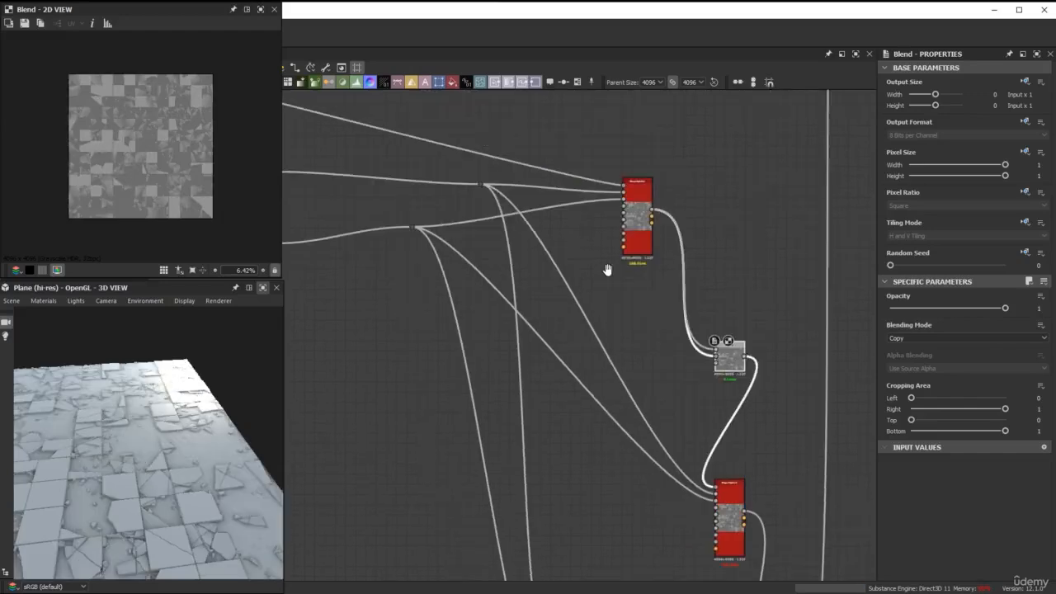
{"action": "scroll", "coordinate": [608, 269], "scroll_direction": "down", "scroll_amount": 2}
{"action": "middle_click_drag", "start_coordinate": [523, 236], "coordinate": [545, 230]}
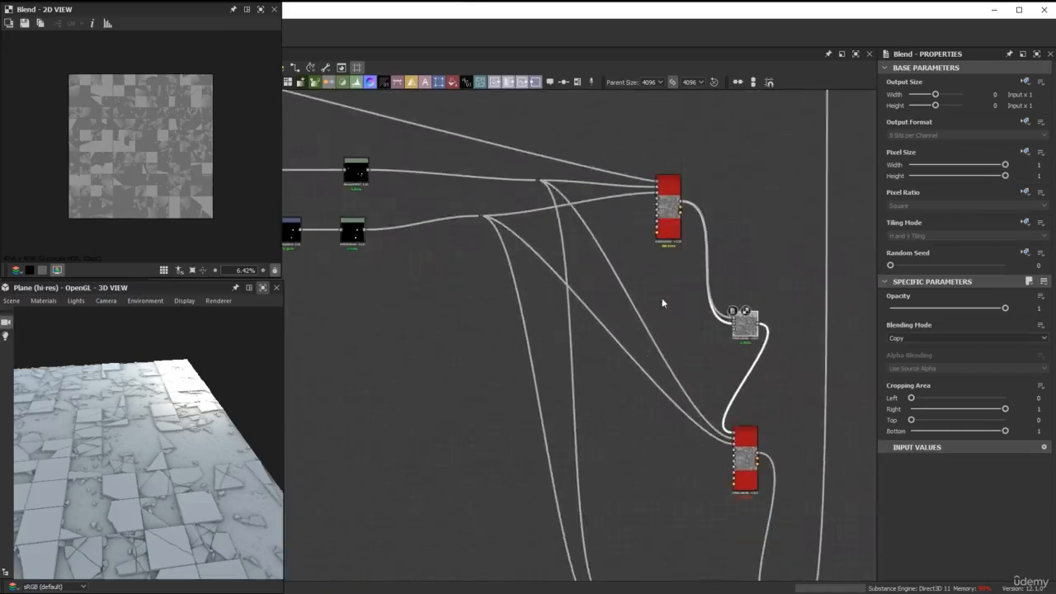
Move the Blend's background link from the first Shape Splatter to the blur node that outputs the original tile height.
{"action": "scroll", "coordinate": [661, 300], "scroll_direction": "up", "scroll_amount": 2}
{"action": "scroll", "coordinate": [734, 329], "scroll_direction": "up", "scroll_amount": 5}
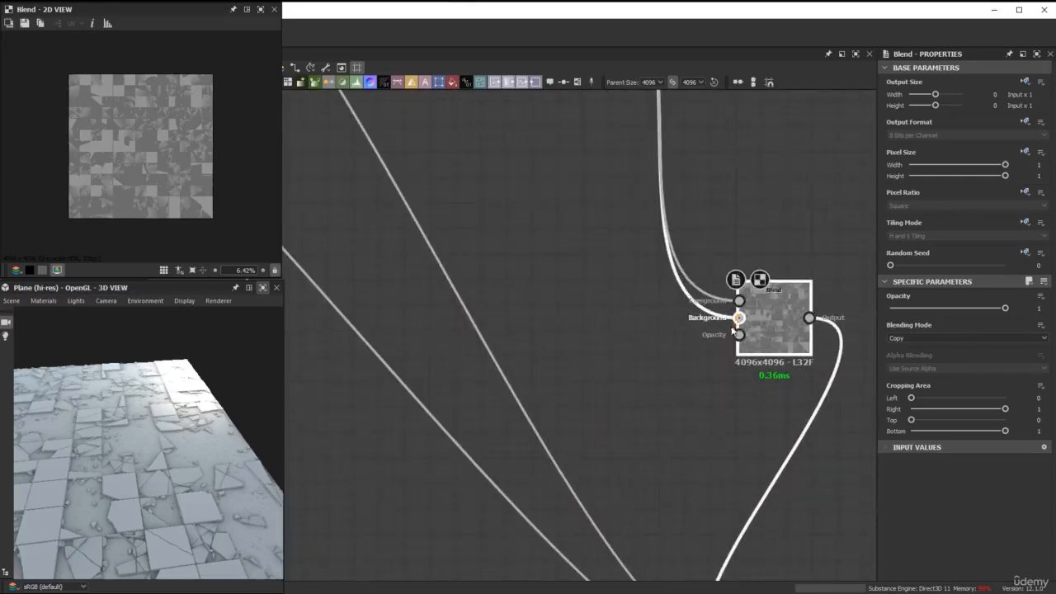
{"action": "left_click_drag", "start_coordinate": [740, 318], "coordinate": [591, 340]}
{"action": "scroll", "coordinate": [498, 325], "scroll_direction": "down", "scroll_amount": 6}
{"action": "middle_click_drag", "start_coordinate": [505, 289], "coordinate": [696, 313]}
{"action": "scroll", "coordinate": [696, 314], "scroll_direction": "down", "scroll_amount": 3}
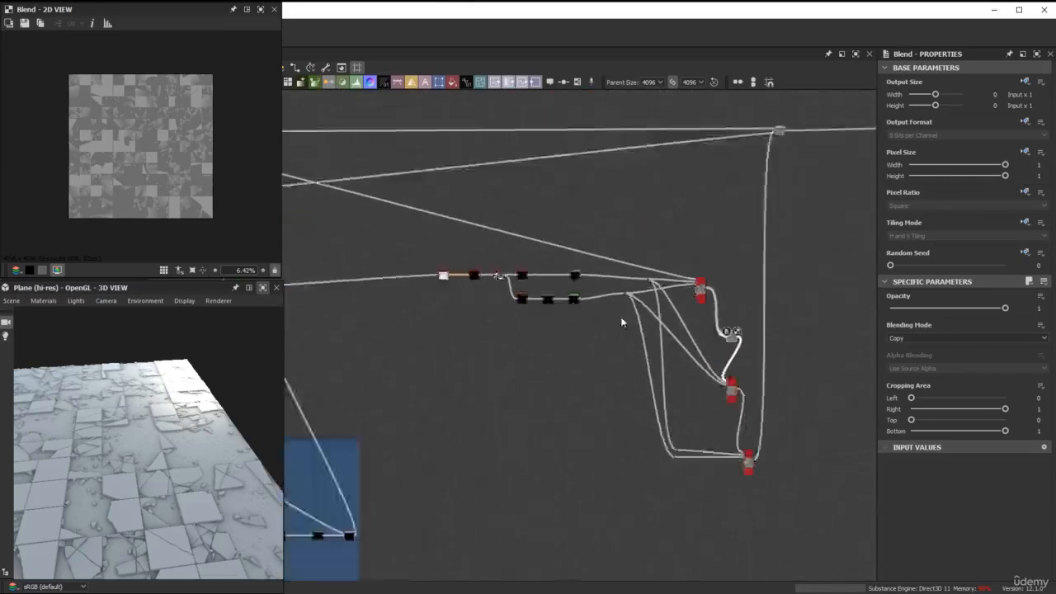
{"action": "middle_click_drag", "start_coordinate": [499, 250], "coordinate": [761, 400]}
{"action": "scroll", "coordinate": [392, 314], "scroll_direction": "up", "scroll_amount": 5}
{"action": "left_click", "coordinate": [390, 258]}
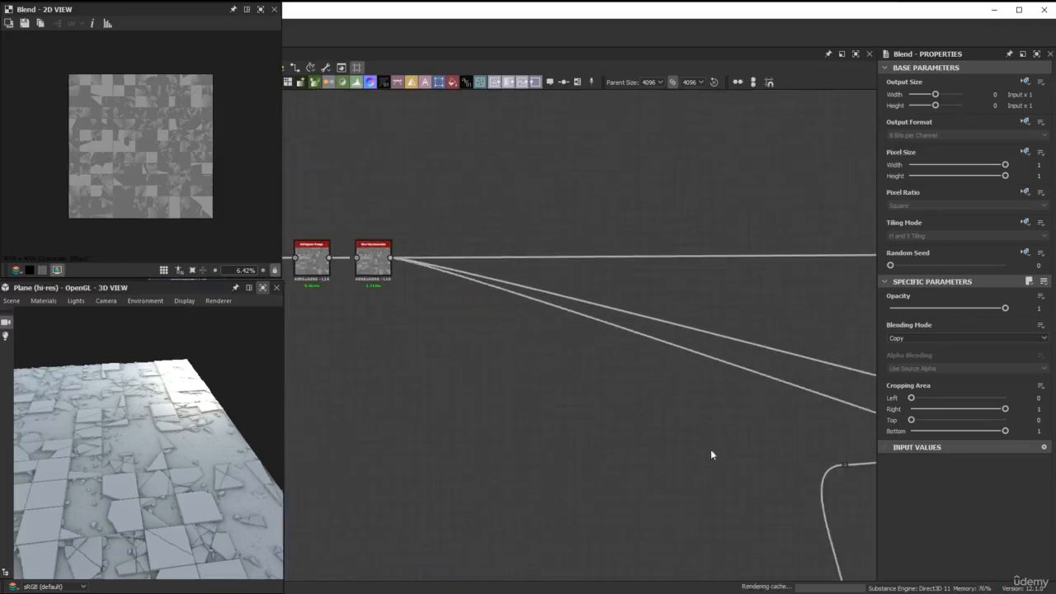
Insert a Dot on the tile height link into the first Shape Splatter and feed the Blend's background from it.
{"action": "scroll", "coordinate": [758, 457], "scroll_direction": "down", "scroll_amount": 2}
{"action": "scroll", "coordinate": [758, 457], "scroll_direction": "down", "scroll_amount": 3}
{"action": "middle_click_drag", "start_coordinate": [738, 438], "coordinate": [533, 346]}
{"action": "scroll", "coordinate": [575, 323], "scroll_direction": "up", "scroll_amount": 2}
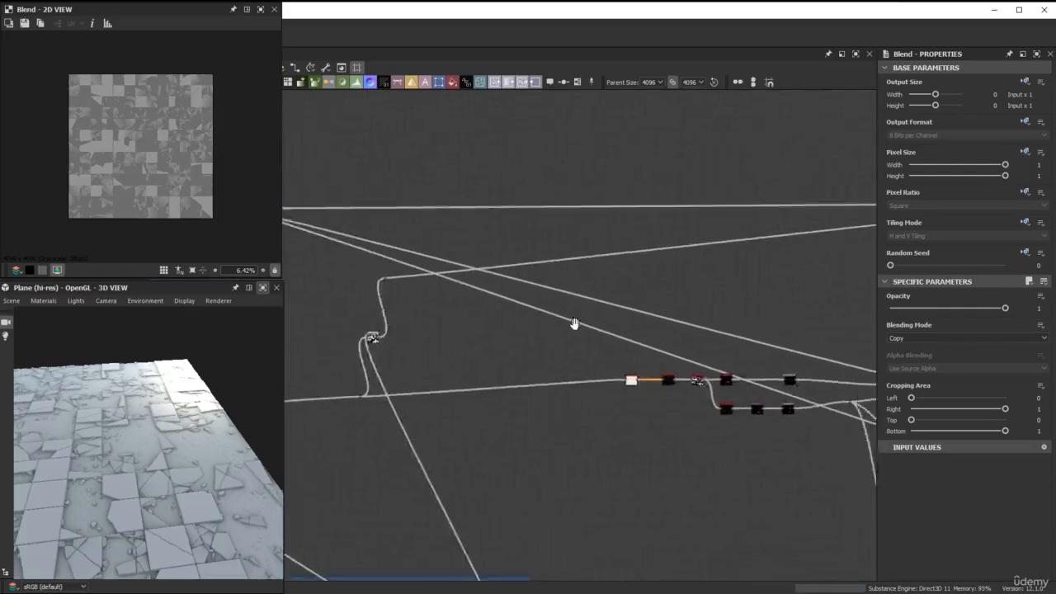
{"action": "scroll", "coordinate": [611, 327], "scroll_direction": "up", "scroll_amount": 3}
{"action": "scroll", "coordinate": [611, 326], "scroll_direction": "up", "scroll_amount": 4}
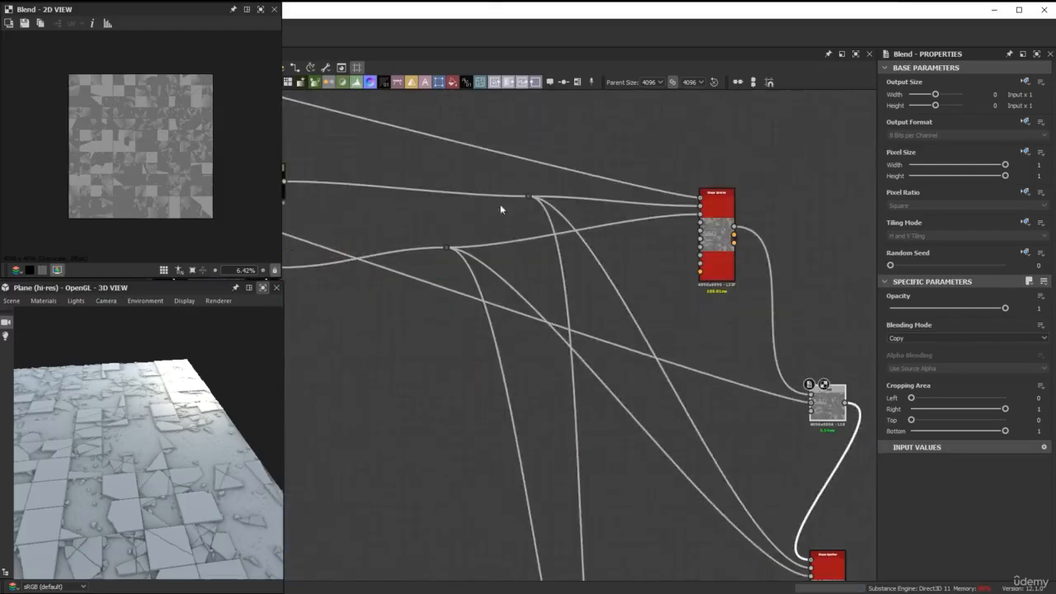
{"action": "left_click", "coordinate": [483, 152]}
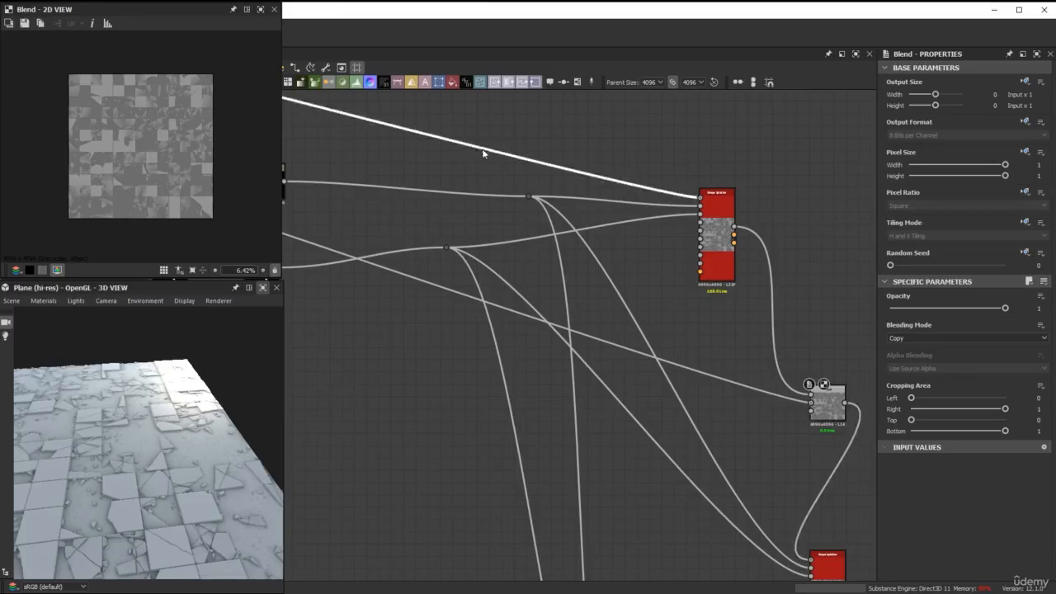
{"action": "left_click", "coordinate": [484, 150], "text": "alt"}
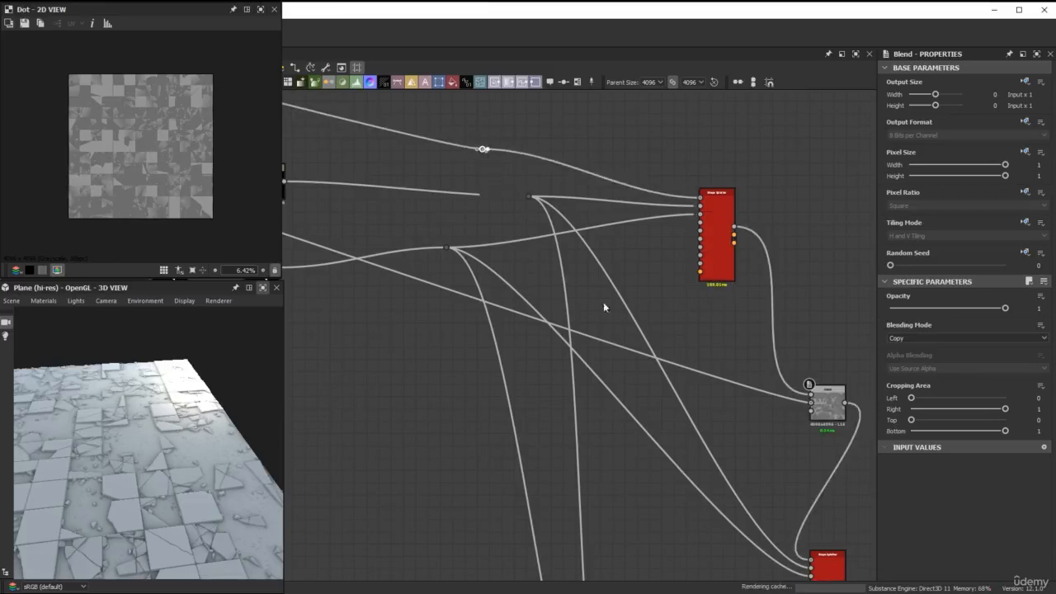
{"action": "left_click_drag", "start_coordinate": [486, 149], "coordinate": [812, 405]}
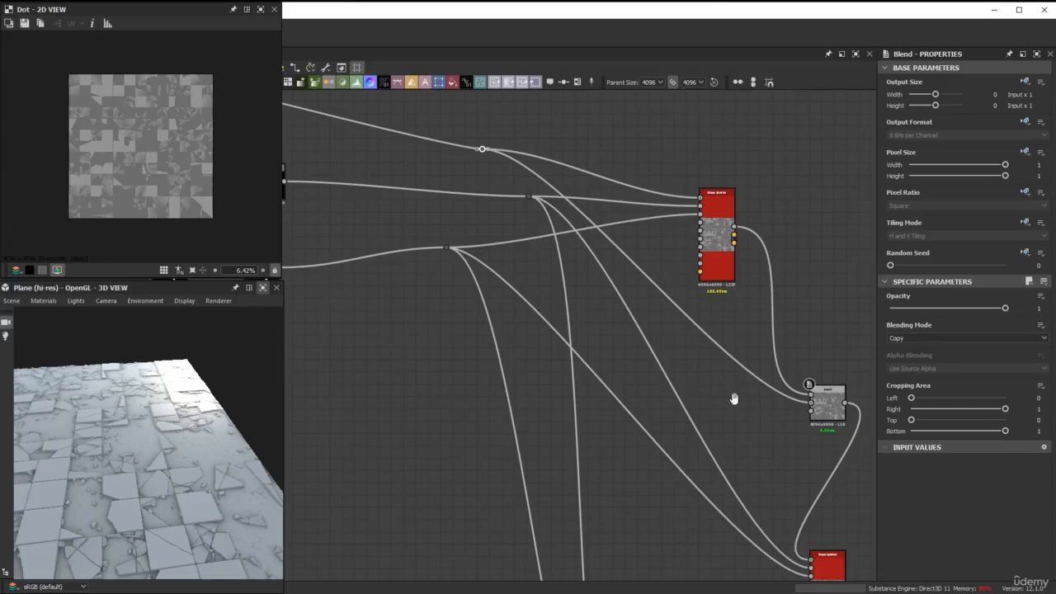
Add a Histogram Select node fed by the first Shape Splatter's height output, next to the Blend.
{"action": "middle_click_drag", "start_coordinate": [733, 398], "coordinate": [545, 335]}
{"action": "left_click_drag", "start_coordinate": [635, 328], "coordinate": [665, 329]}
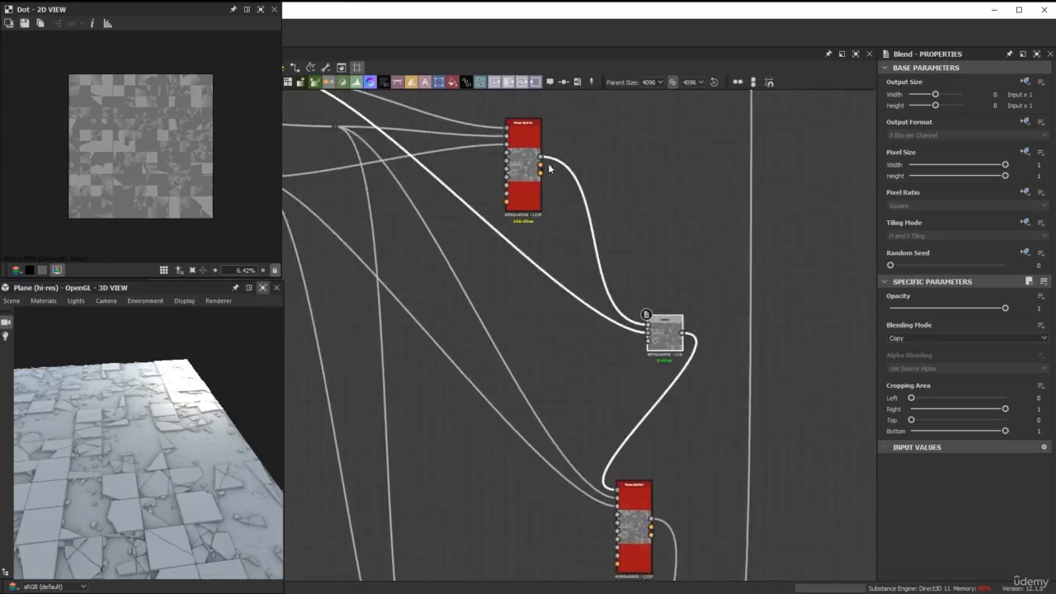
{"action": "left_click_drag", "start_coordinate": [542, 165], "coordinate": [562, 342]}
{"action": "type", "text": "h"}
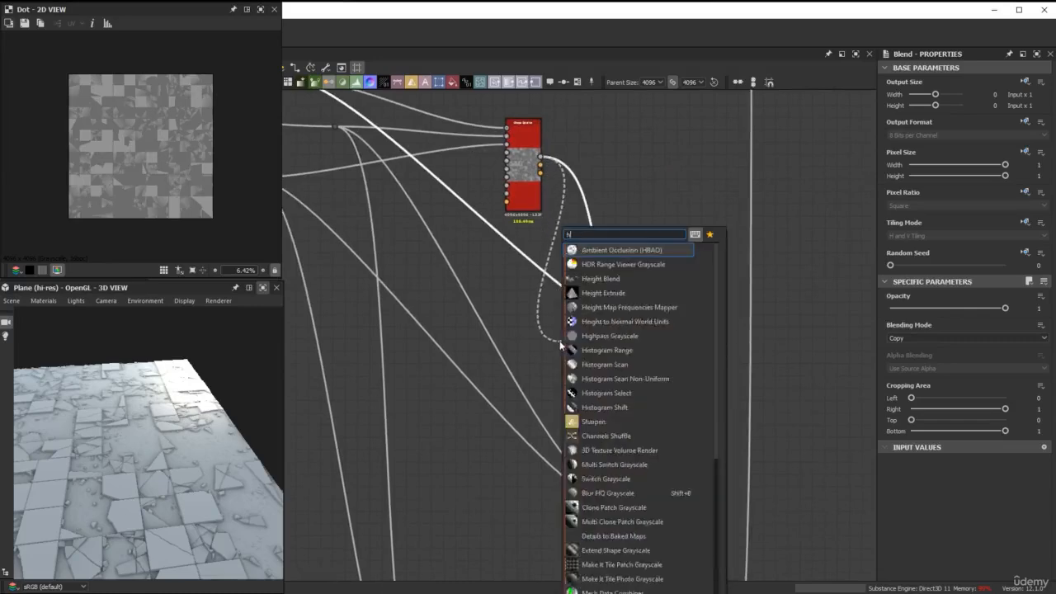
{"action": "type", "text": "is"}
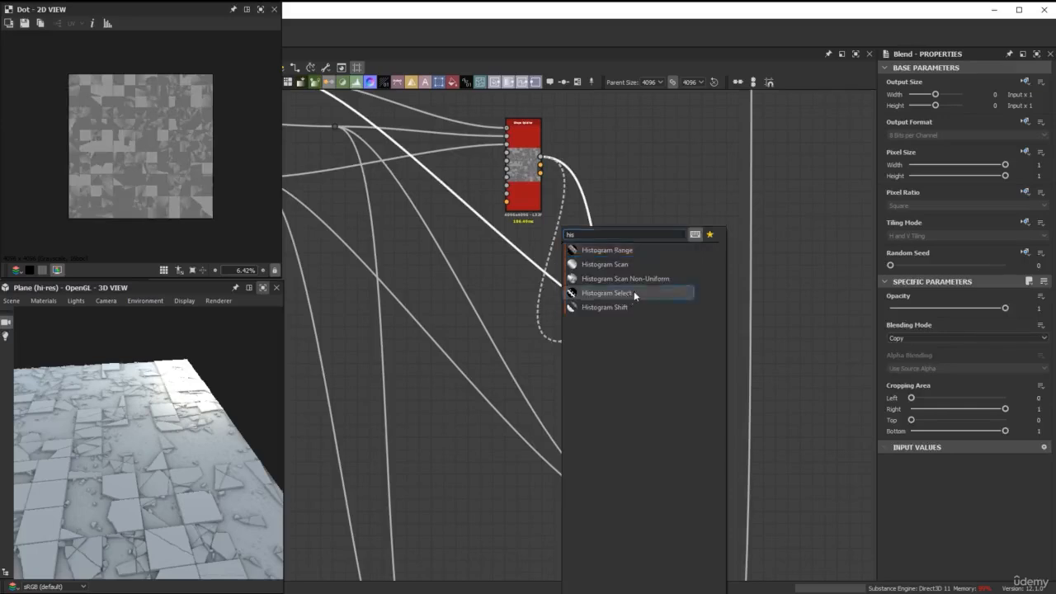
{"action": "left_click", "coordinate": [633, 293]}
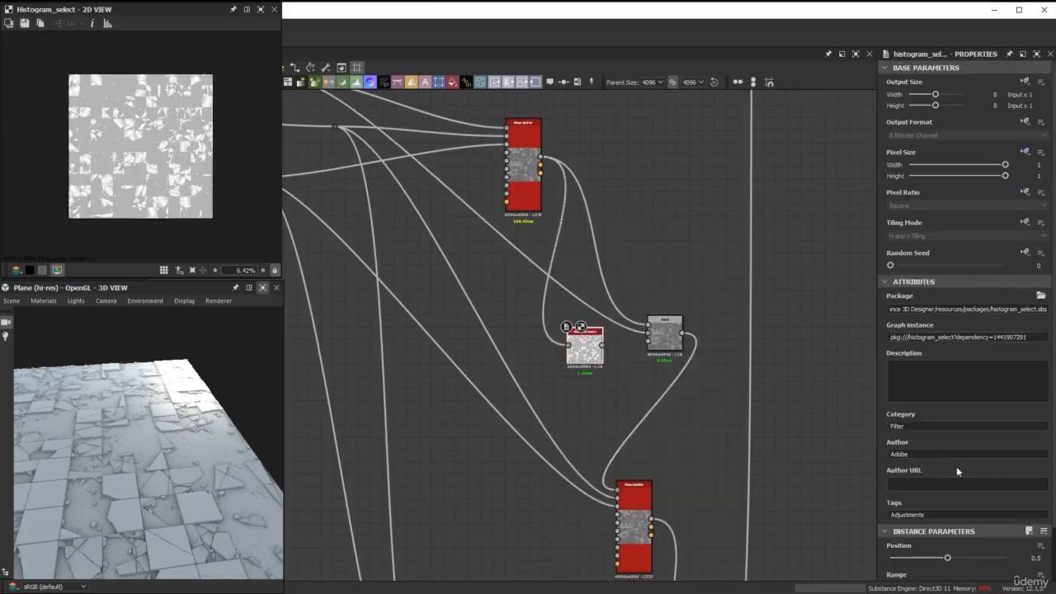
Set the Histogram Select's Contrast to 1 and Position to 0.6, and connect its output to the Blend's Opacity input.
{"action": "scroll", "coordinate": [956, 468], "scroll_direction": "down", "scroll_amount": 1}
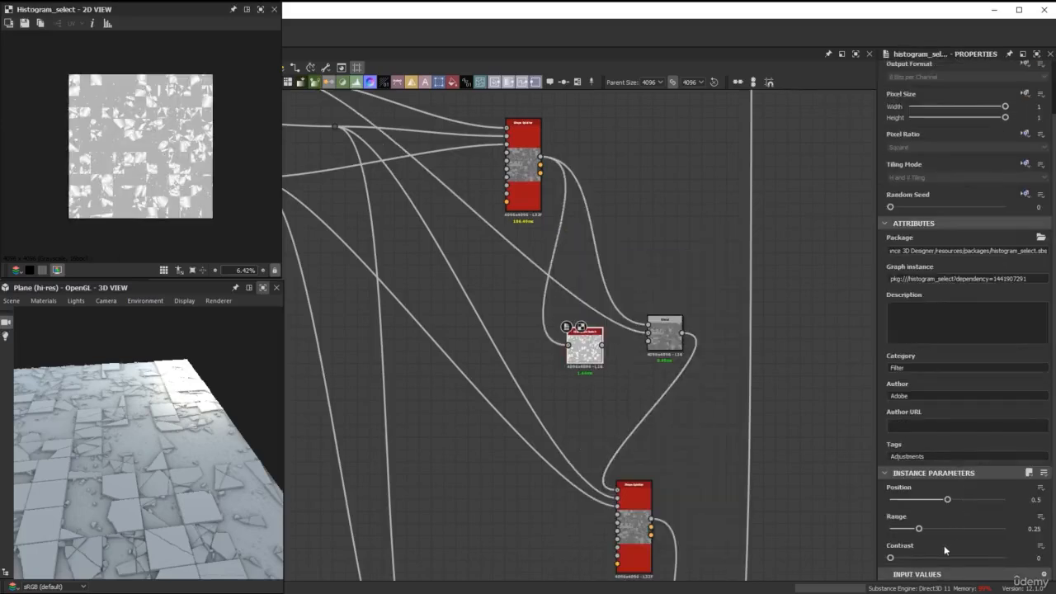
{"action": "left_click_drag", "start_coordinate": [890, 558], "coordinate": [1006, 558]}
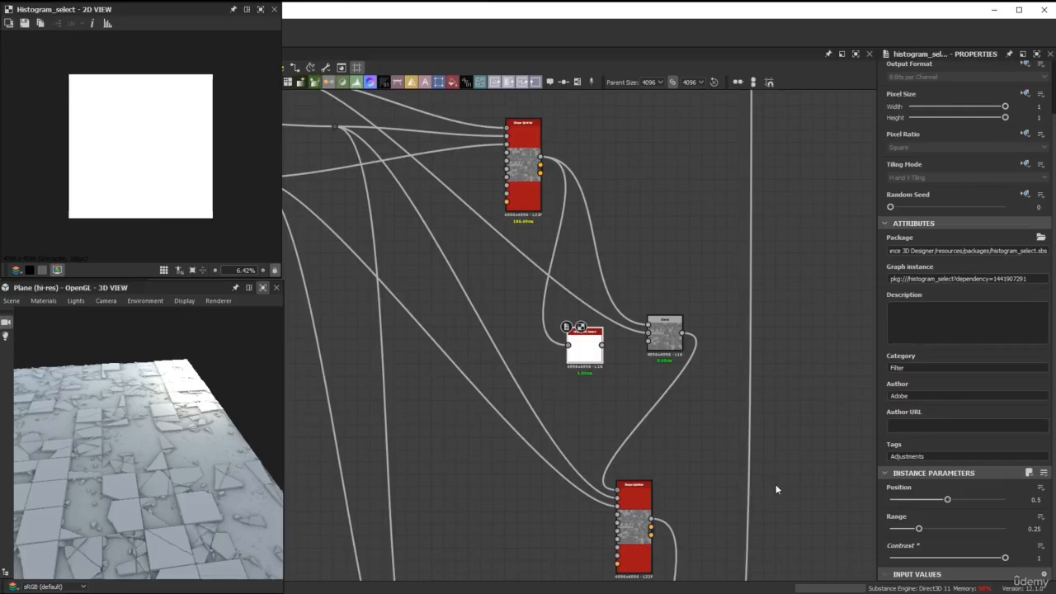
{"action": "mouse_move", "coordinate": [947, 500]}
{"action": "left_mouse_down"}
{"action": "mouse_move", "coordinate": [923, 500]}
{"action": "mouse_move", "coordinate": [971, 500]}
{"action": "mouse_move", "coordinate": [958, 500]}
{"action": "mouse_move", "coordinate": [964, 507]}
{"action": "left_mouse_up"}
{"action": "scroll", "coordinate": [140, 152], "scroll_direction": "up", "scroll_amount": 5}
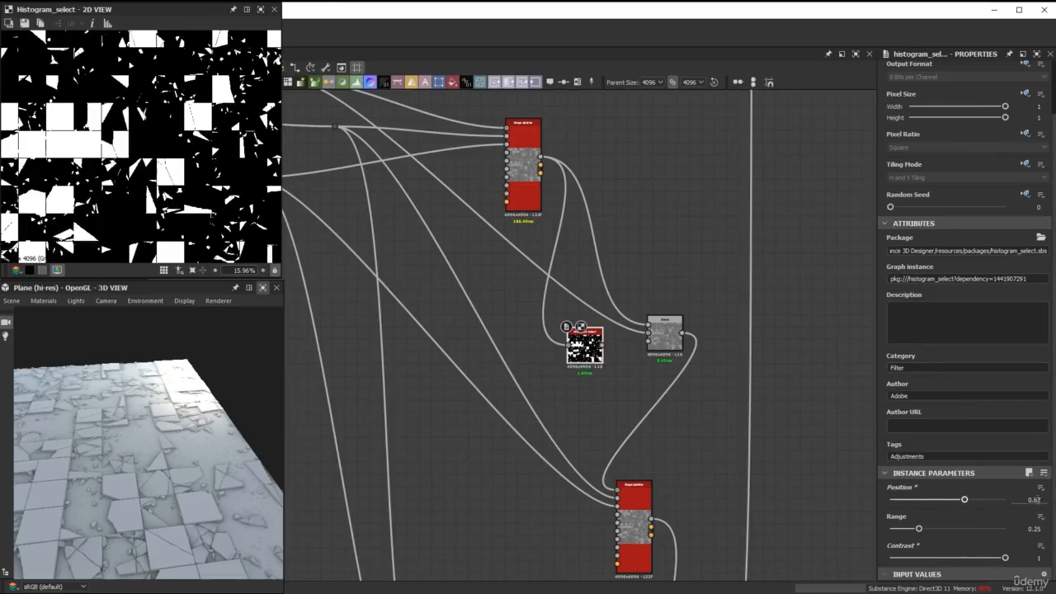
{"action": "left_click_drag", "start_coordinate": [1037, 500], "coordinate": [1051, 500]}
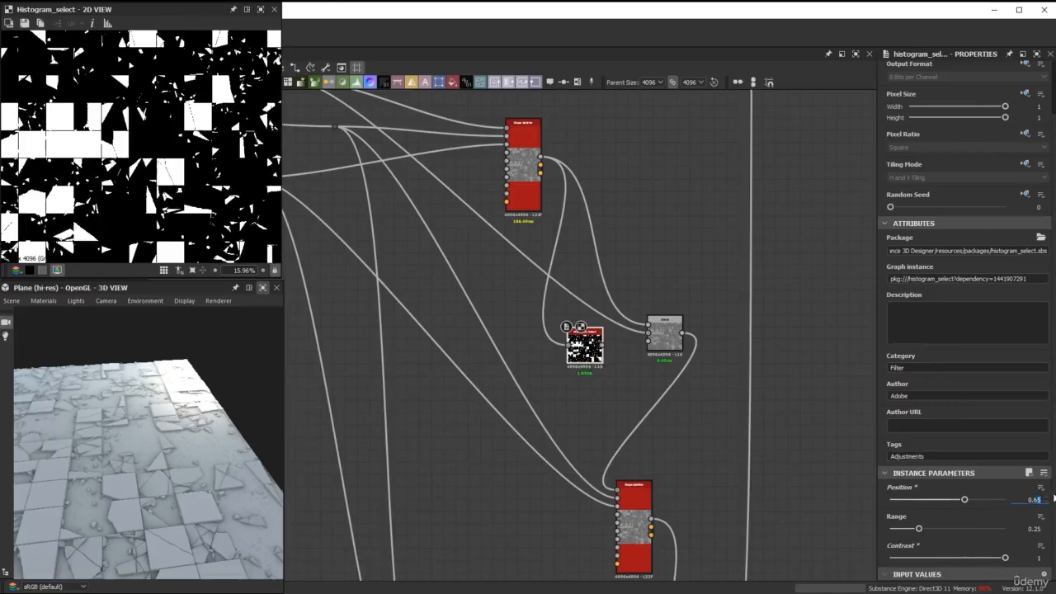
{"action": "key", "text": "BackSpace"}
{"action": "key", "text": "Return"}
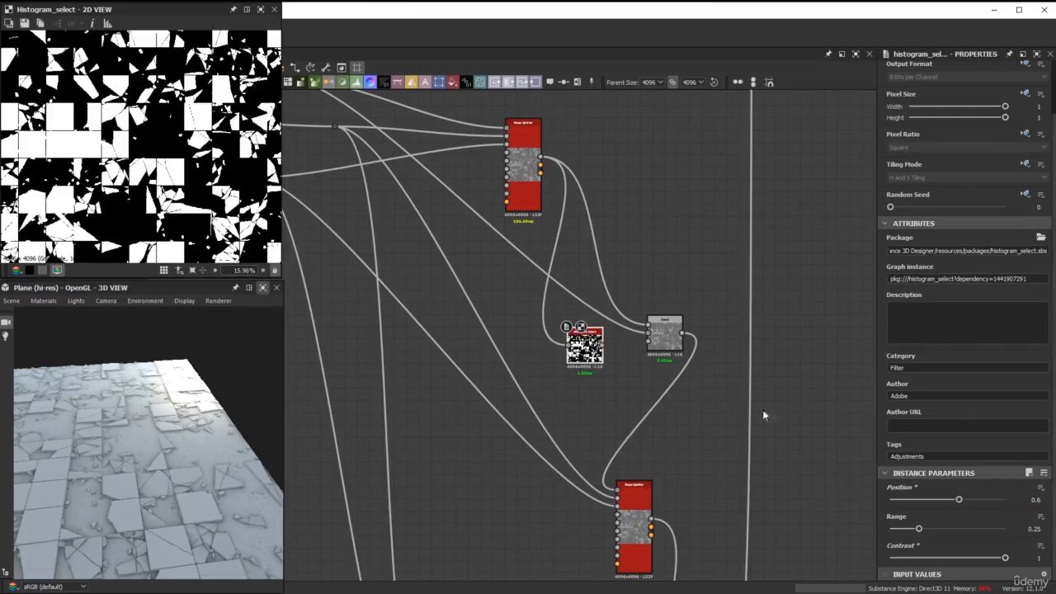
{"action": "left_click_drag", "start_coordinate": [603, 345], "coordinate": [649, 341]}
{"action": "left_click", "coordinate": [263, 288]}
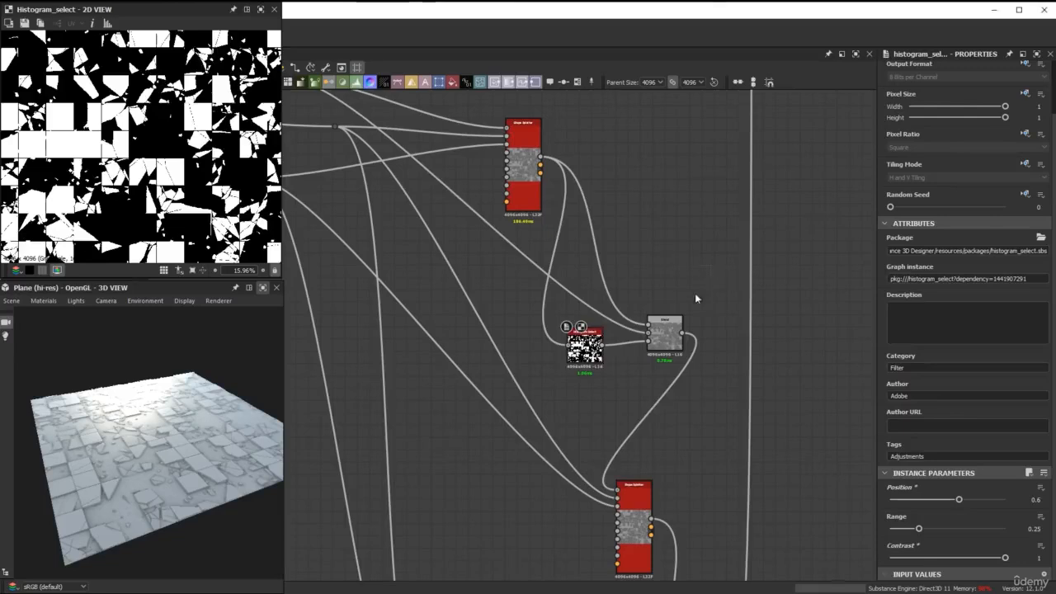
Frame the Histogram Select and Blend nodes together and title the frame "Mask of lower scattered pieces".
{"action": "right_click", "coordinate": [660, 331]}
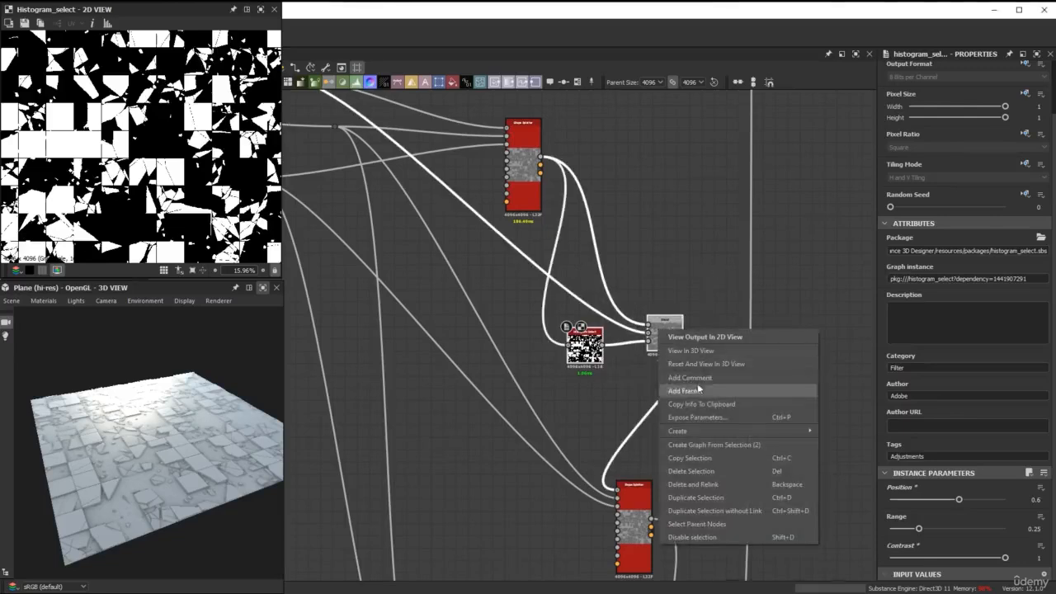
{"action": "left_click", "coordinate": [734, 385]}
{"action": "left_click", "coordinate": [922, 123]}
{"action": "left_click_drag", "start_coordinate": [922, 125], "coordinate": [885, 126]}
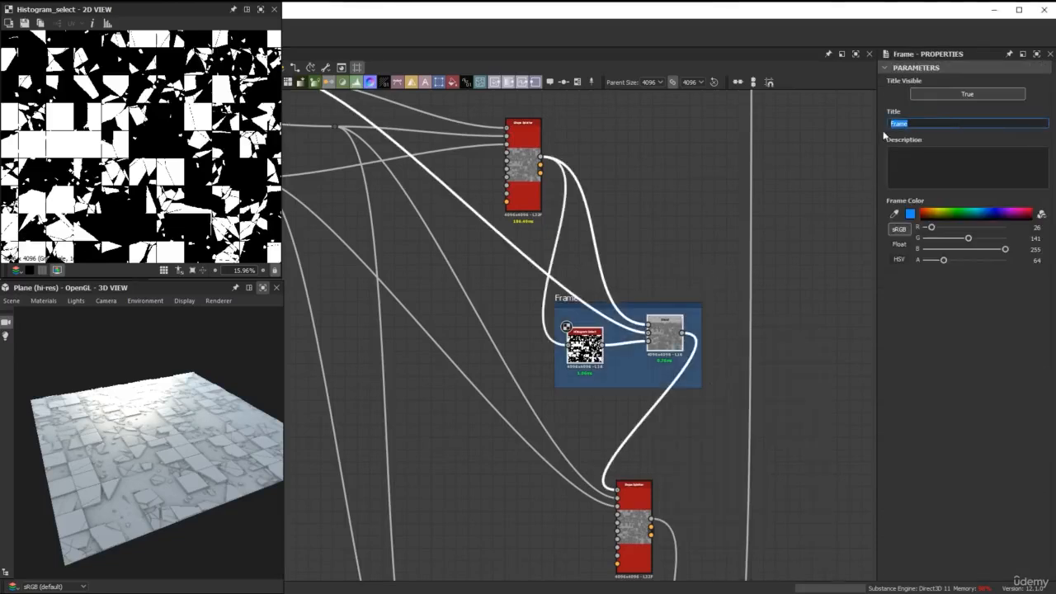
{"action": "type", "text": "Mask of lowe"}
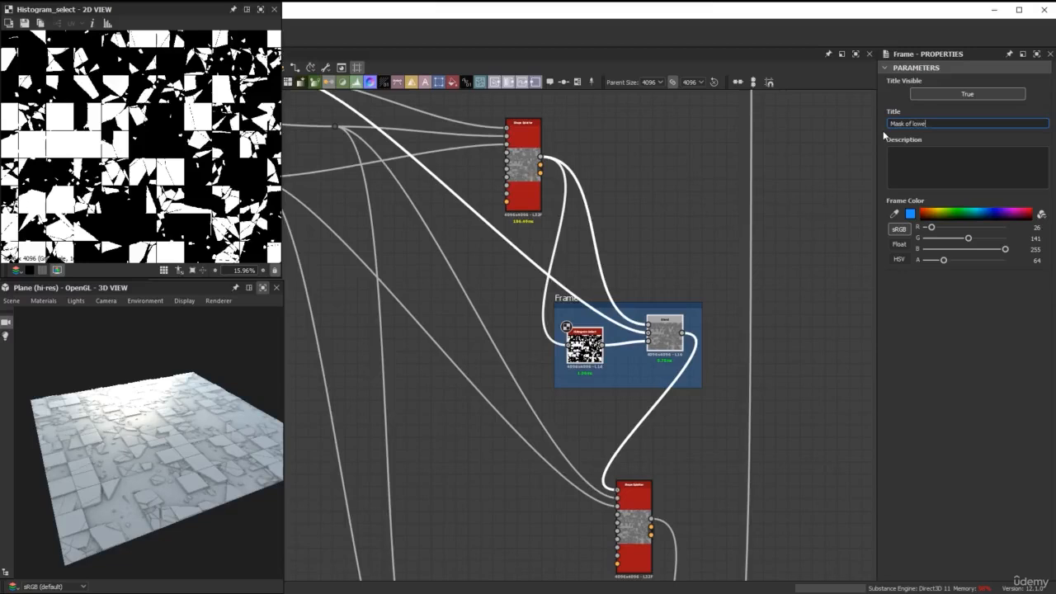
{"action": "type", "text": "r scattered pieces"}
{"action": "key", "text": "Return"}
{"action": "scroll", "coordinate": [689, 205], "scroll_direction": "down", "scroll_amount": 3}
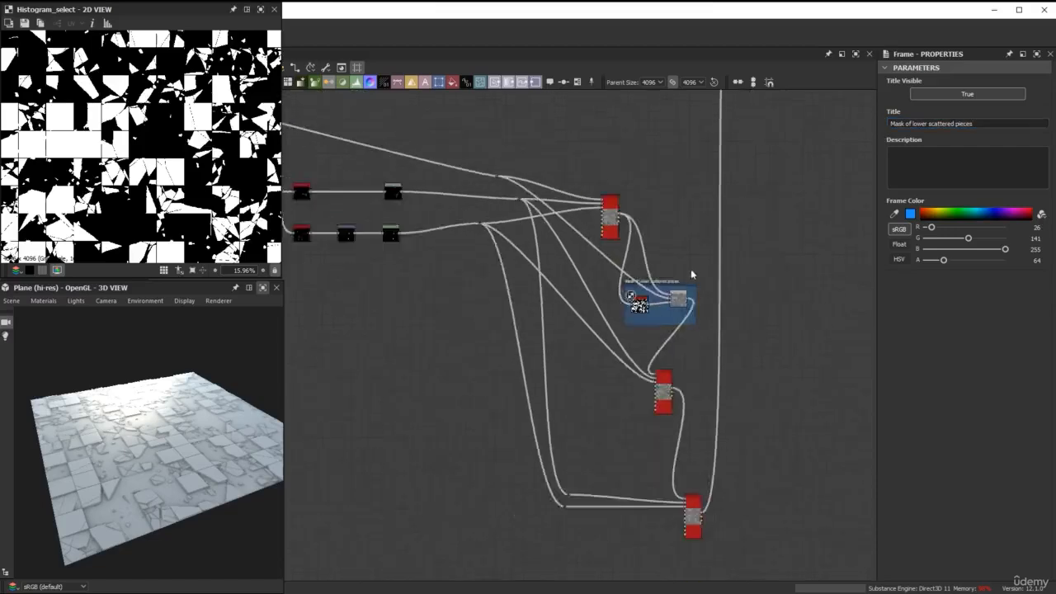
Enclose all the debris-scattering nodes, from the start of the chain to the last Shape Splatter, in one frame.
{"action": "scroll", "coordinate": [692, 279], "scroll_direction": "down", "scroll_amount": 3}
{"action": "middle_click_drag", "start_coordinate": [690, 290], "coordinate": [674, 244]}
{"action": "scroll", "coordinate": [690, 212], "scroll_direction": "up", "scroll_amount": 2}
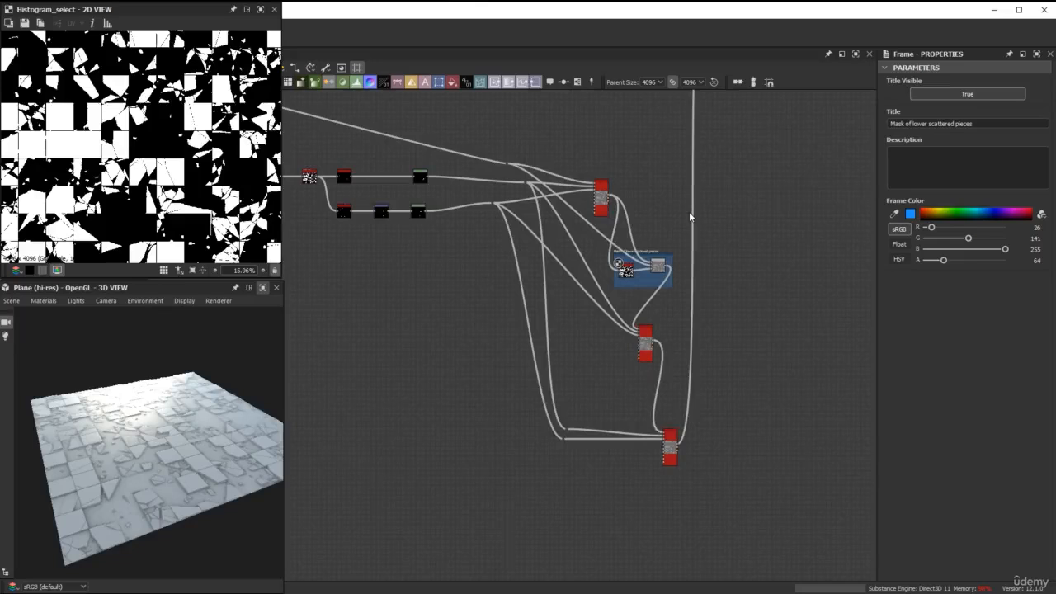
{"action": "scroll", "coordinate": [689, 216], "scroll_direction": "down", "scroll_amount": 3}
{"action": "middle_click_drag", "start_coordinate": [625, 246], "coordinate": [657, 289]}
{"action": "left_click_drag", "start_coordinate": [799, 447], "coordinate": [464, 205]}
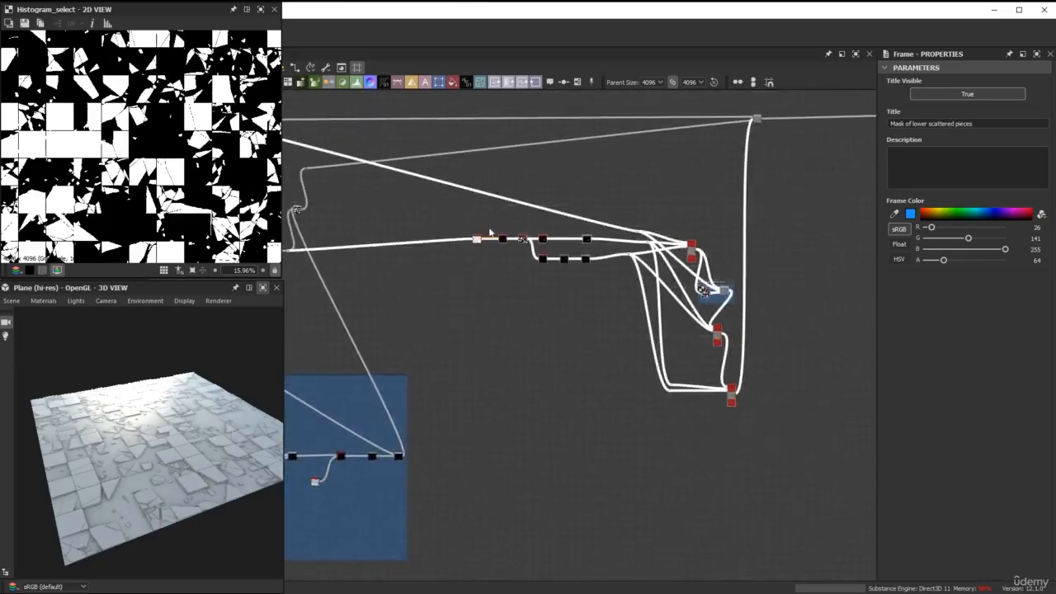
{"action": "scroll", "coordinate": [490, 232], "scroll_direction": "up", "scroll_amount": 3}
{"action": "right_click", "coordinate": [515, 251]}
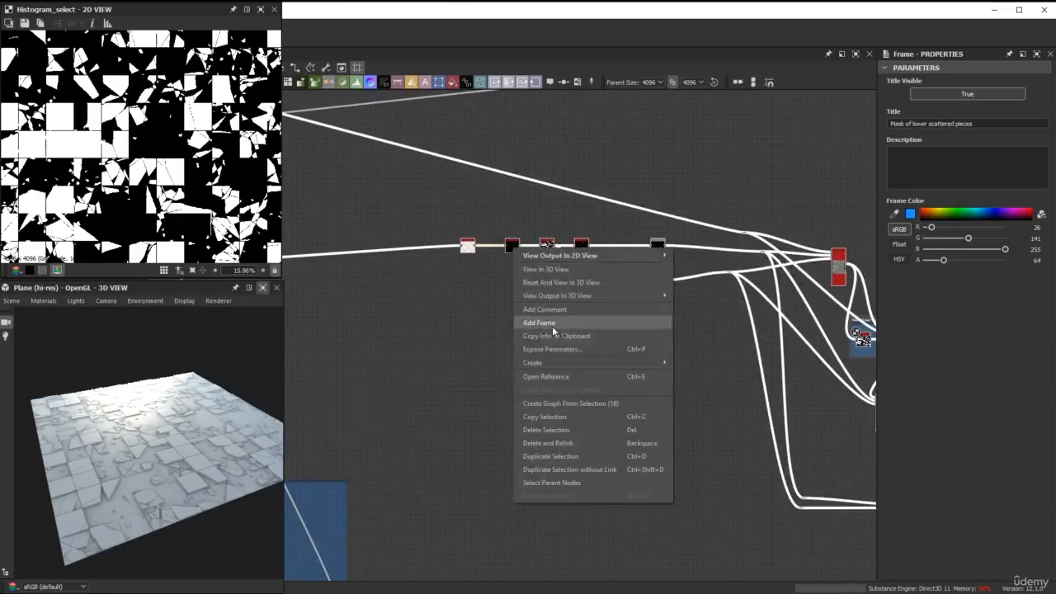
{"action": "left_click", "coordinate": [552, 324]}
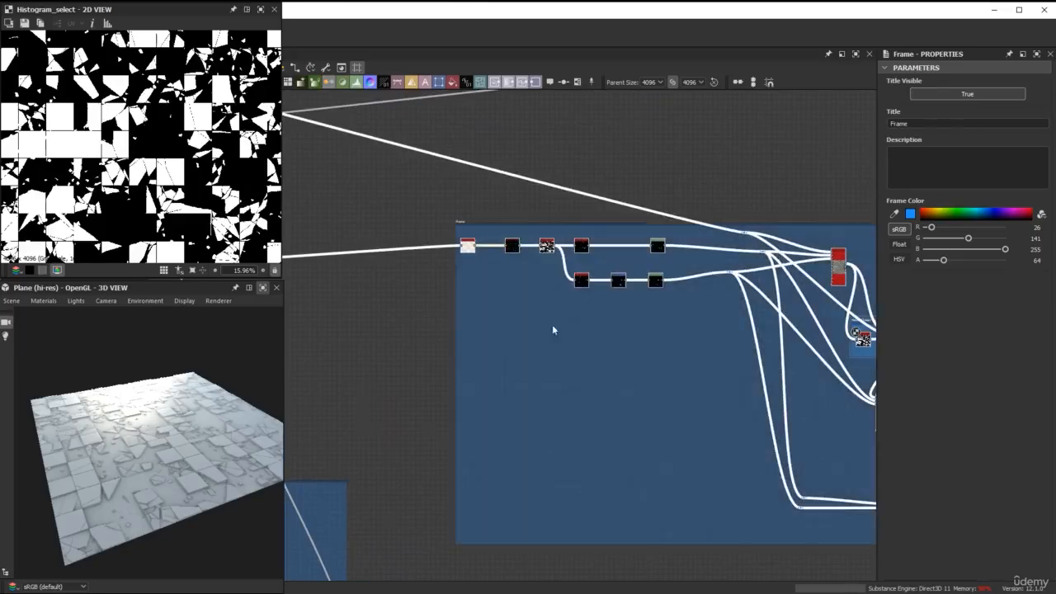
Title the new frame around the debris-scattering nodes "Broken pieces".
{"action": "left_click", "coordinate": [921, 125]}
{"action": "left_click_drag", "start_coordinate": [922, 124], "coordinate": [894, 126]}
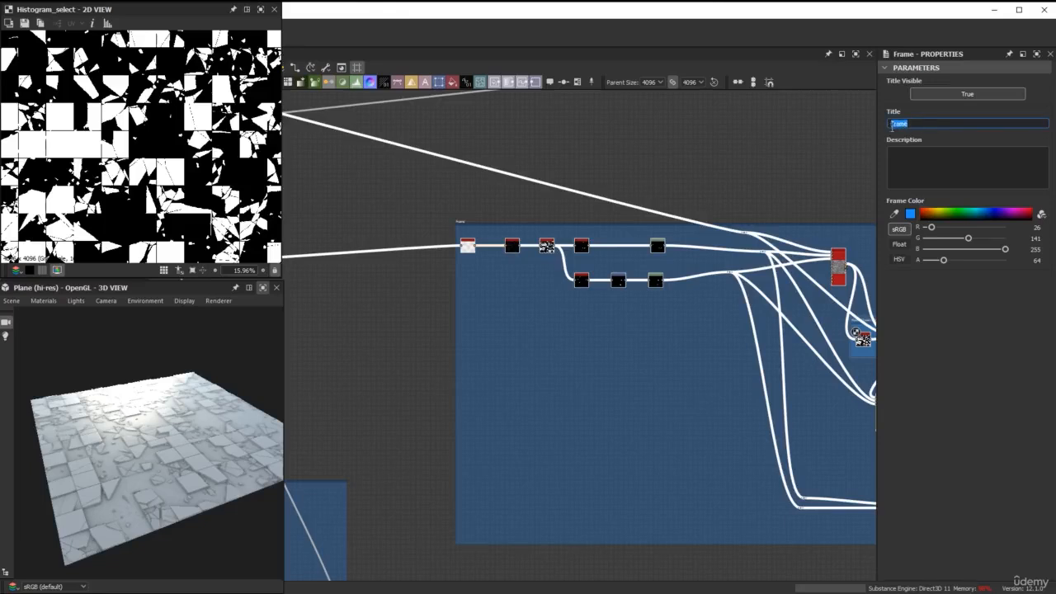
{"action": "type", "text": "groke"}
{"action": "type", "text": "n pieces"}
Move the output nodes and the node feeding them farther away from the final Blend to lengthen their connecting link.
{"action": "scroll", "coordinate": [748, 181], "scroll_direction": "down", "scroll_amount": 4}
{"action": "middle_click_drag", "start_coordinate": [707, 213], "coordinate": [669, 215]}
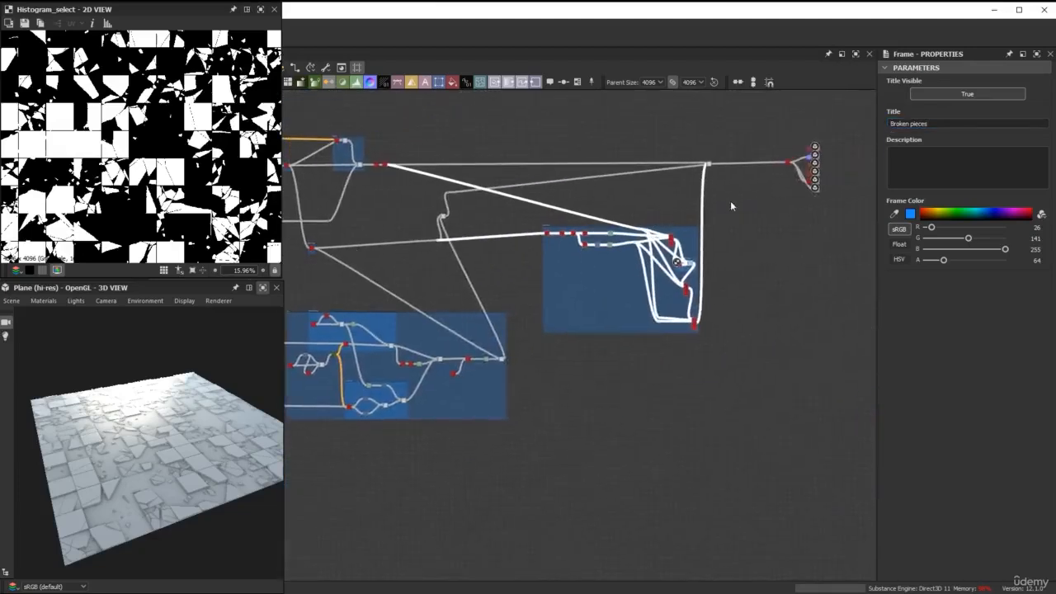
{"action": "scroll", "coordinate": [733, 205], "scroll_direction": "up", "scroll_amount": 2}
{"action": "middle_click_drag", "start_coordinate": [733, 205], "coordinate": [638, 216]}
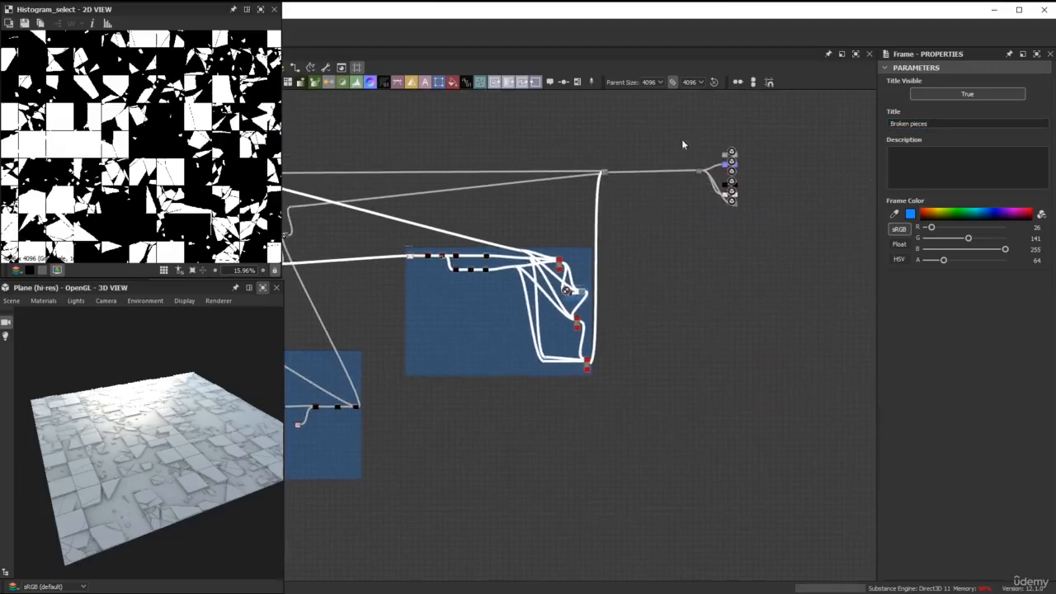
{"action": "left_click_drag", "start_coordinate": [681, 145], "coordinate": [762, 228]}
{"action": "left_click_drag", "start_coordinate": [699, 175], "coordinate": [754, 176]}
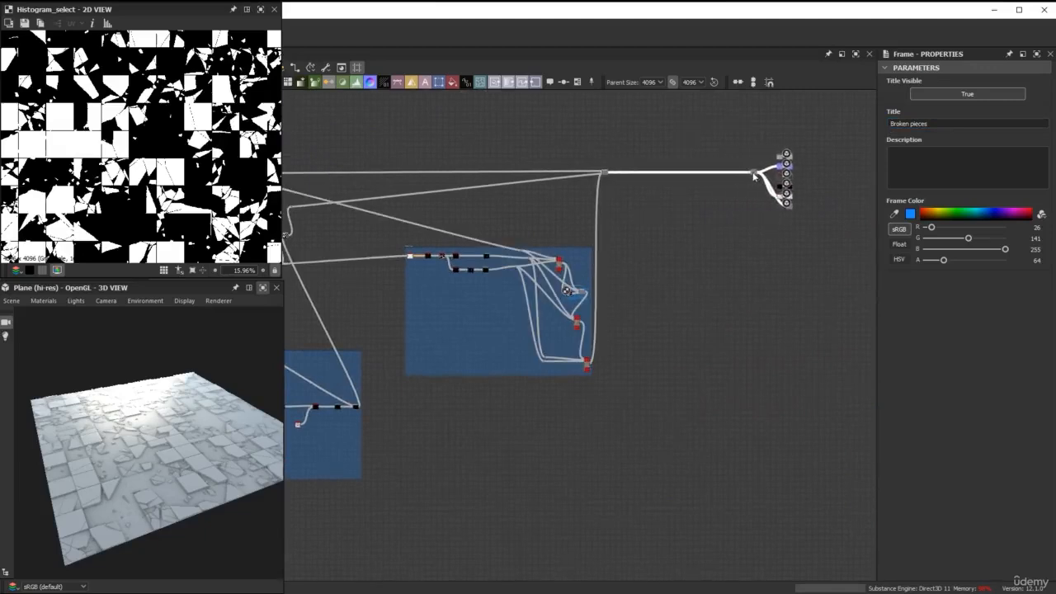
Move the combined mask node and its Dot closer to the "Broken pieces" frame.
{"action": "middle_click_drag", "start_coordinate": [472, 228], "coordinate": [589, 202]}
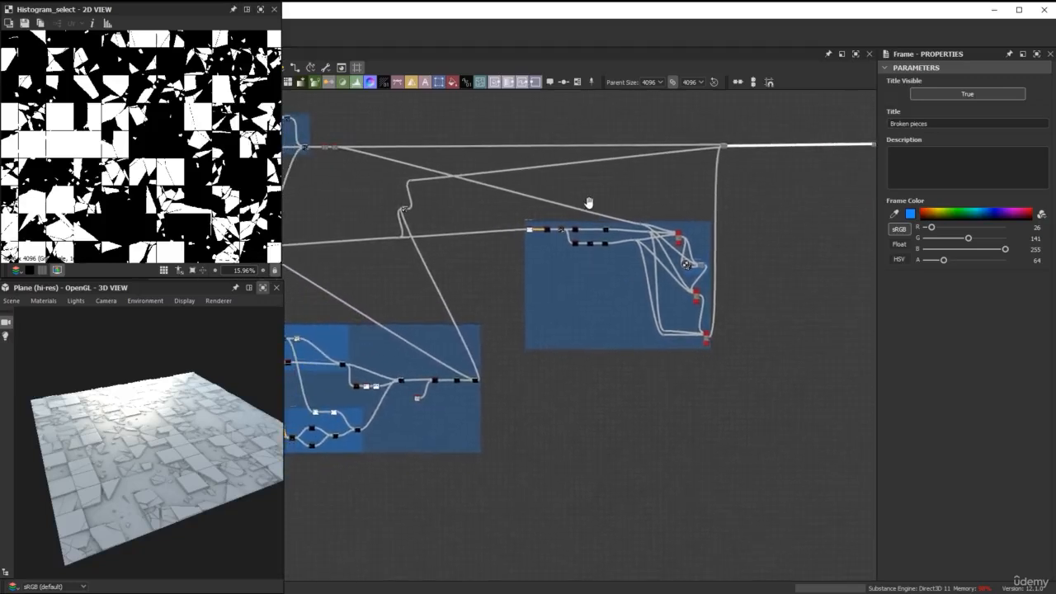
{"action": "scroll", "coordinate": [413, 222], "scroll_direction": "up", "scroll_amount": 4}
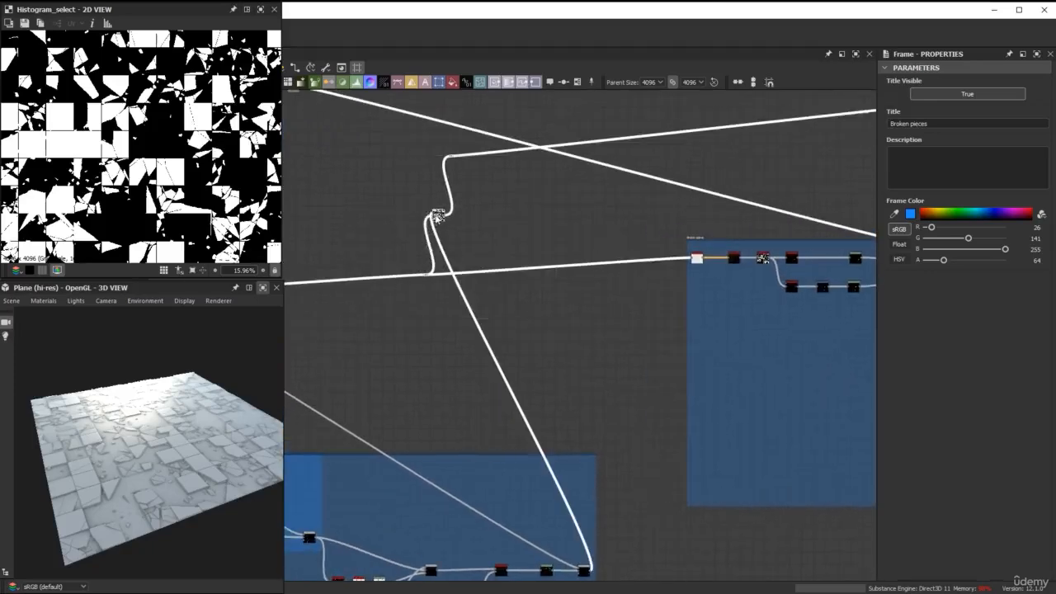
{"action": "left_click_drag", "start_coordinate": [438, 216], "coordinate": [545, 202]}
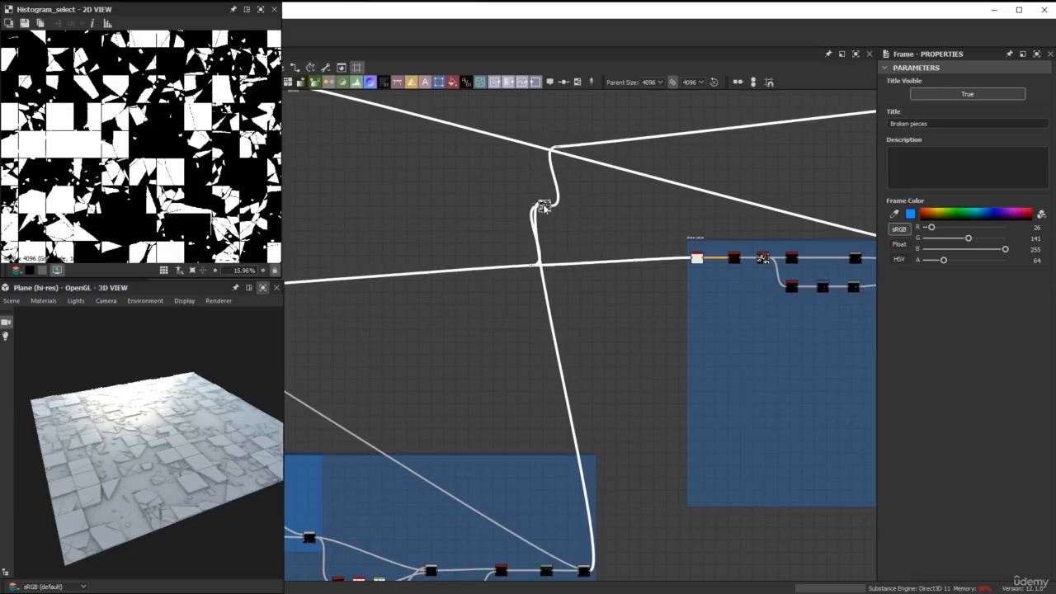
Frame the combined mask node and title the frame "Mask of all tiles and grout".
{"action": "scroll", "coordinate": [543, 198], "scroll_direction": "up", "scroll_amount": 3}
{"action": "left_click", "coordinate": [547, 211]}
{"action": "right_click", "coordinate": [549, 208]}
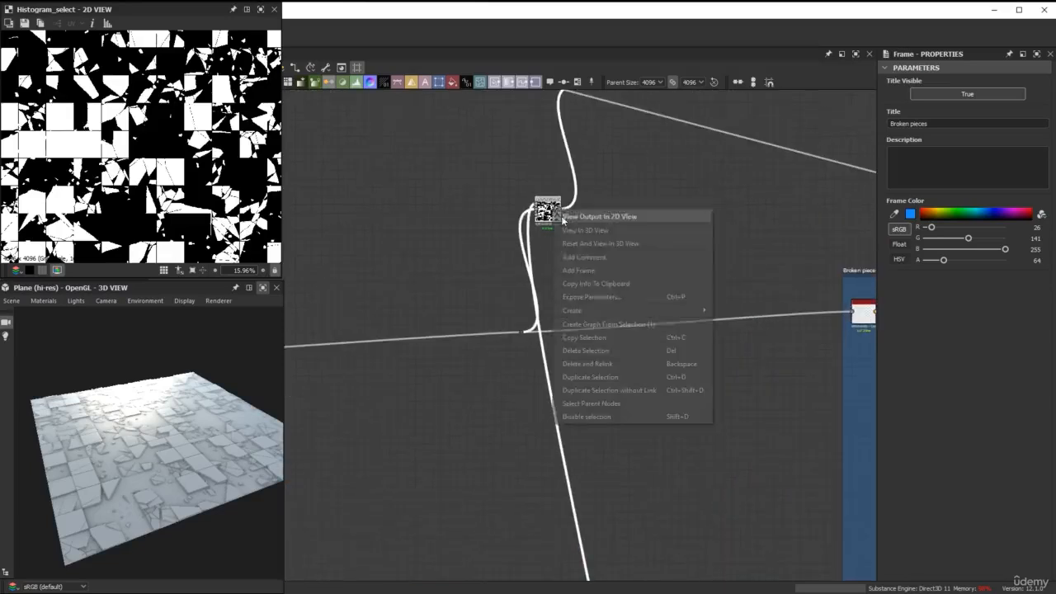
{"action": "left_click", "coordinate": [602, 265]}
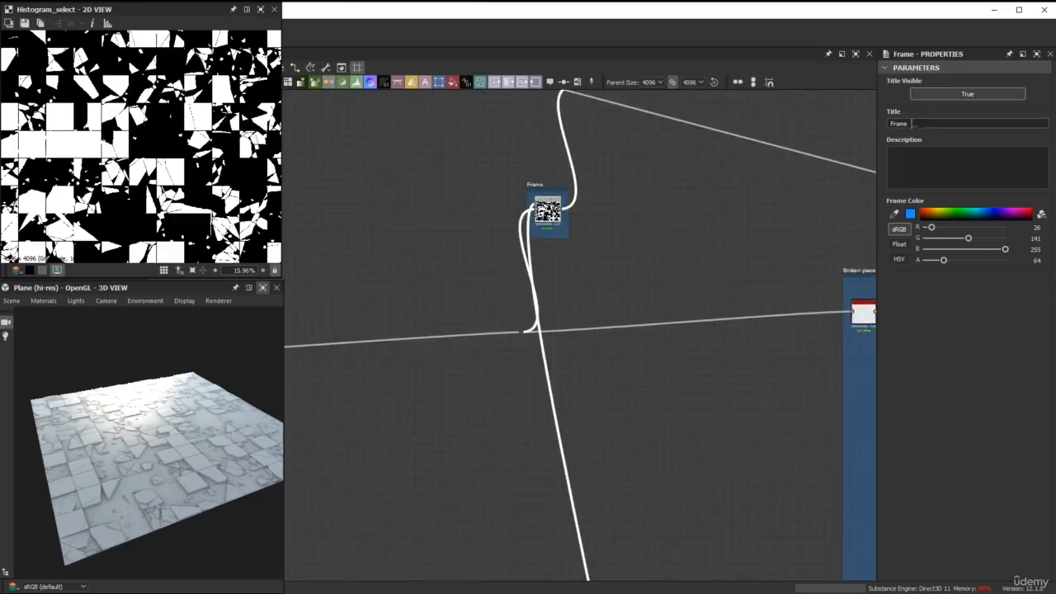
{"action": "left_click_drag", "start_coordinate": [918, 124], "coordinate": [867, 127]}
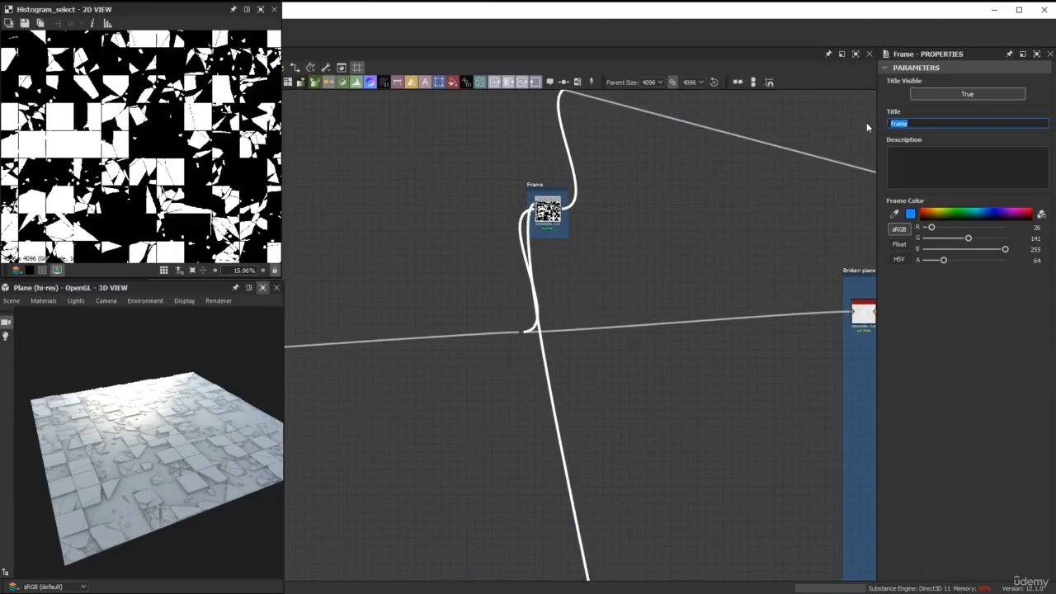
{"action": "type", "text": "Mask of all tiles and grout"}
{"action": "key", "text": "Return"}
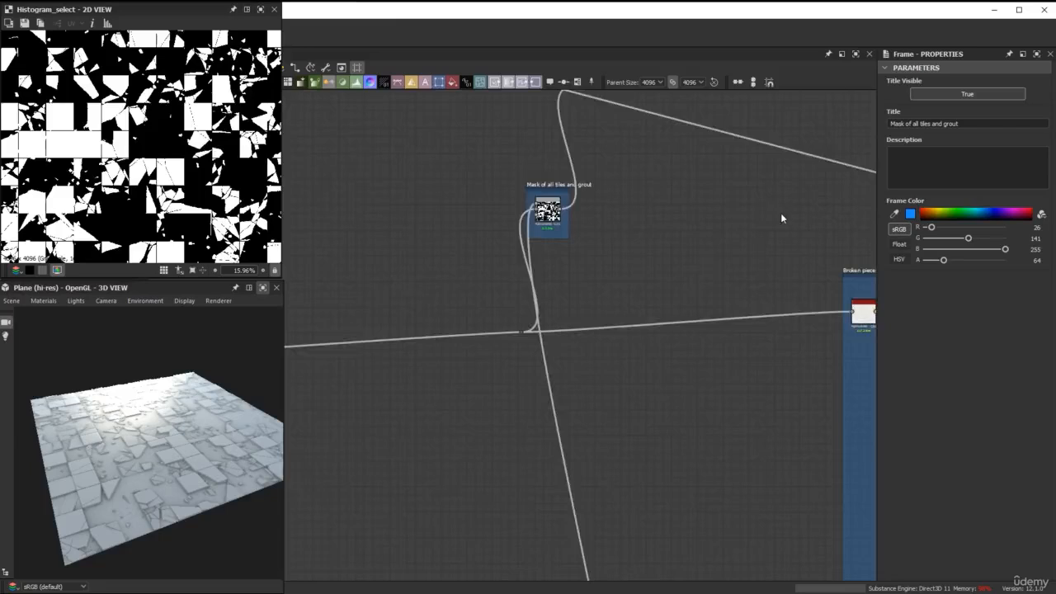
Insert a Dot on the mask link into the final Blend and place it just before and below that Blend.
{"action": "scroll", "coordinate": [781, 215], "scroll_direction": "down", "scroll_amount": 3}
{"action": "middle_click_drag", "start_coordinate": [766, 219], "coordinate": [405, 253]}
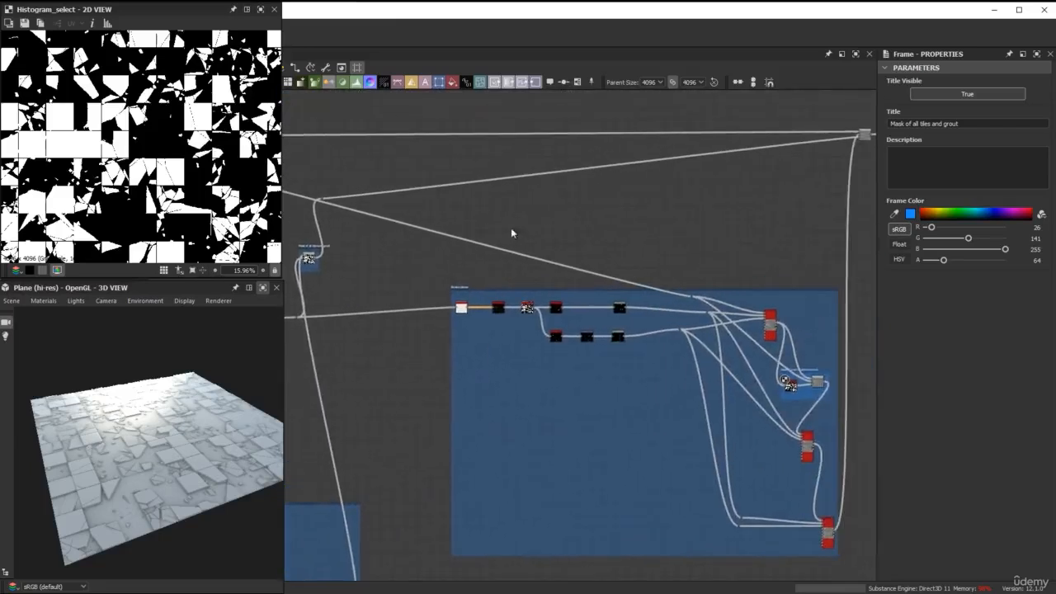
{"action": "left_click", "coordinate": [614, 169]}
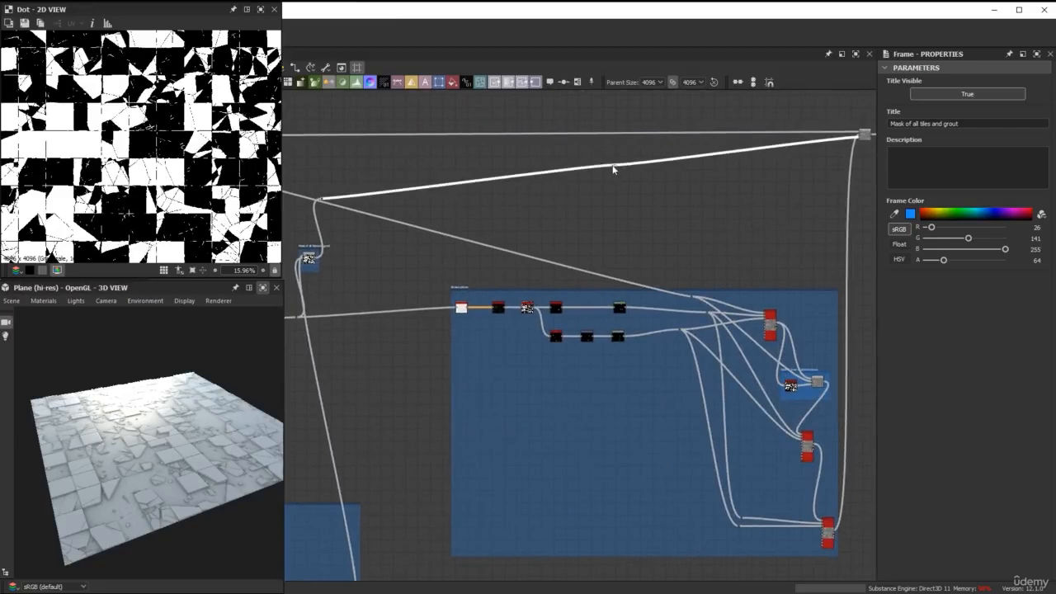
{"action": "key", "text": "space"}
{"action": "left_click", "coordinate": [606, 184]}
{"action": "scroll", "coordinate": [620, 173], "scroll_direction": "up", "scroll_amount": 2}
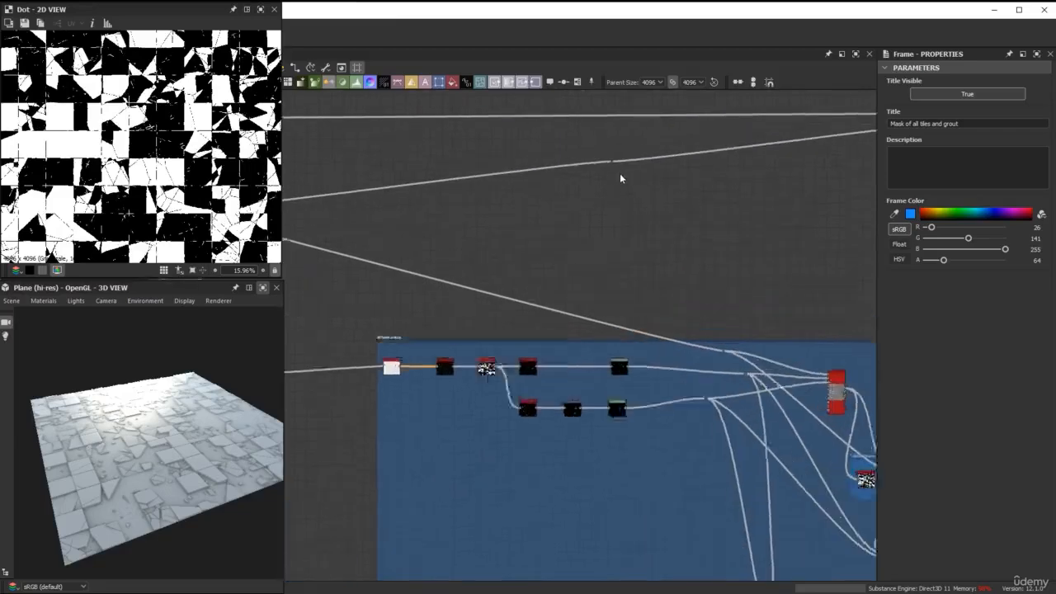
{"action": "left_click", "coordinate": [614, 167]}
{"action": "left_click_drag", "start_coordinate": [613, 165], "coordinate": [740, 227]}
{"action": "scroll", "coordinate": [740, 227], "scroll_direction": "down", "scroll_amount": 2}
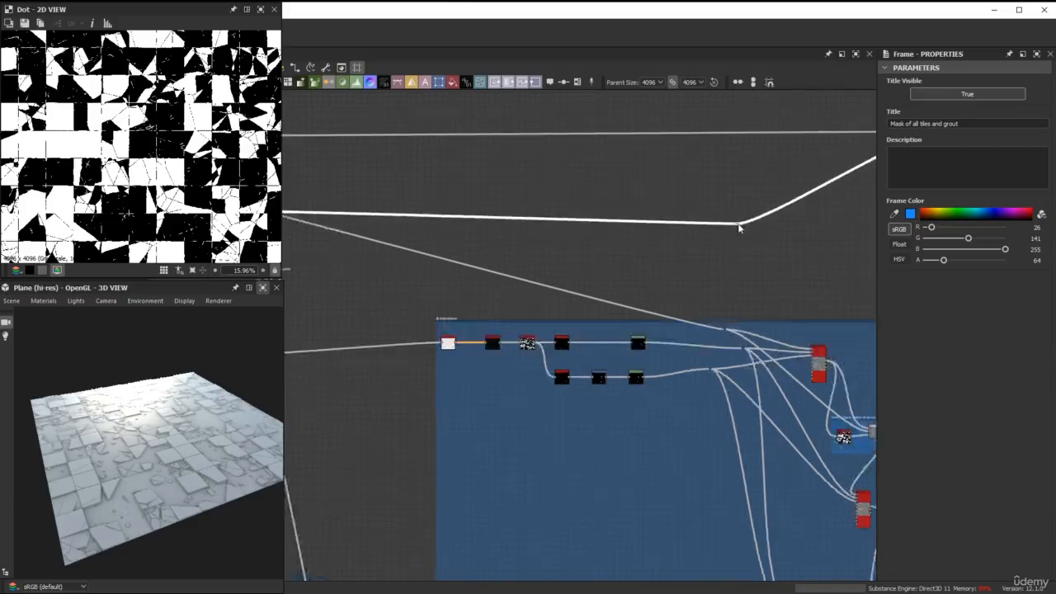
{"action": "middle_click_drag", "start_coordinate": [740, 227], "coordinate": [599, 216]}
{"action": "left_click_drag", "start_coordinate": [600, 216], "coordinate": [726, 203]}
Insert a Dot on the main tile height link above the "Broken pieces" frame and feed the Shape Splatters' height Dot from it.
{"action": "scroll", "coordinate": [725, 203], "scroll_direction": "down", "scroll_amount": 2}
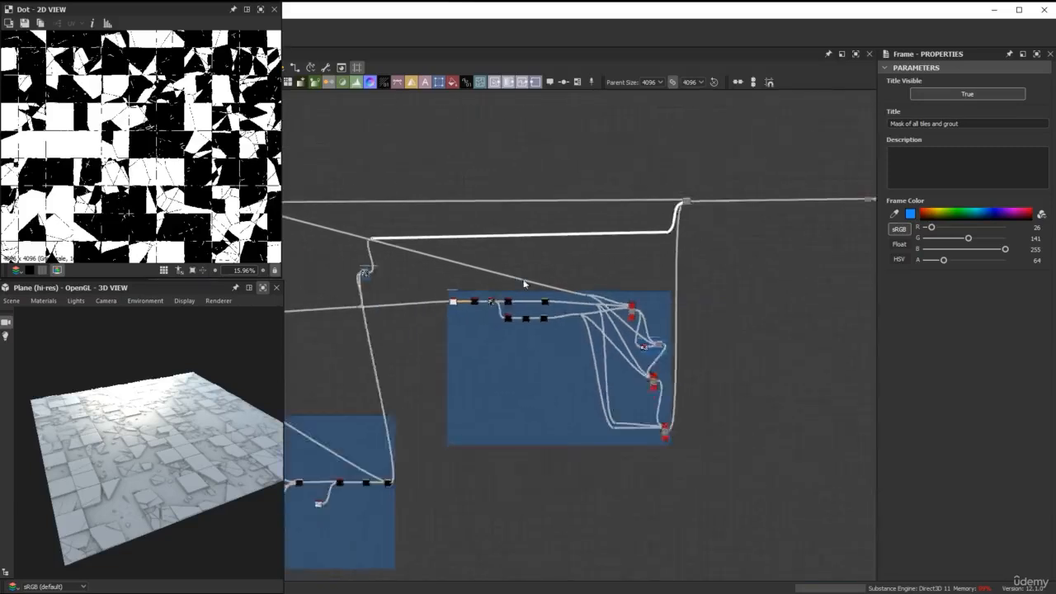
{"action": "middle_click_drag", "start_coordinate": [512, 281], "coordinate": [661, 246]}
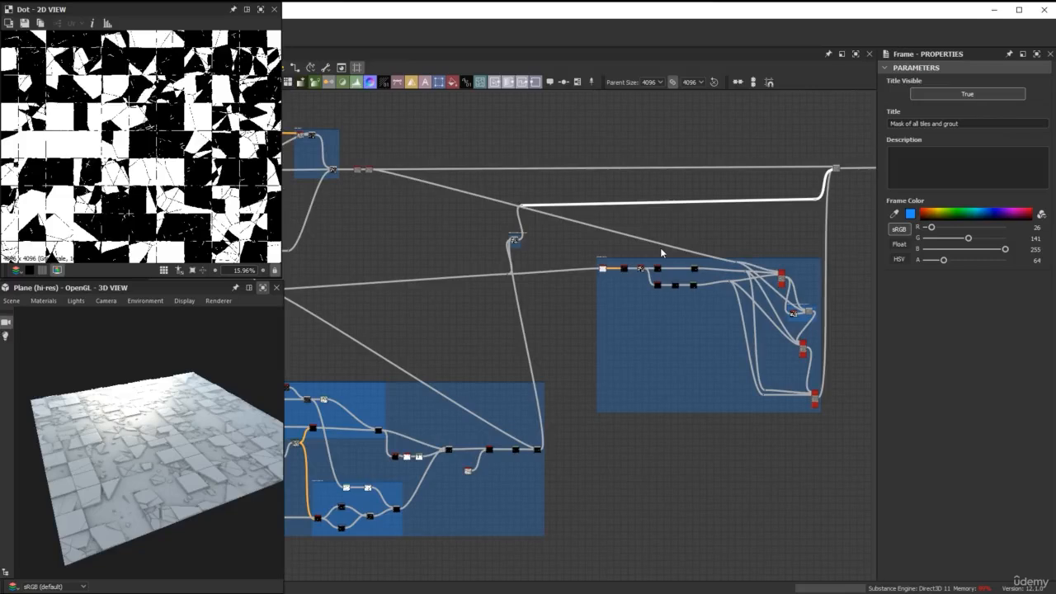
{"action": "scroll", "coordinate": [752, 220], "scroll_direction": "up", "scroll_amount": 3}
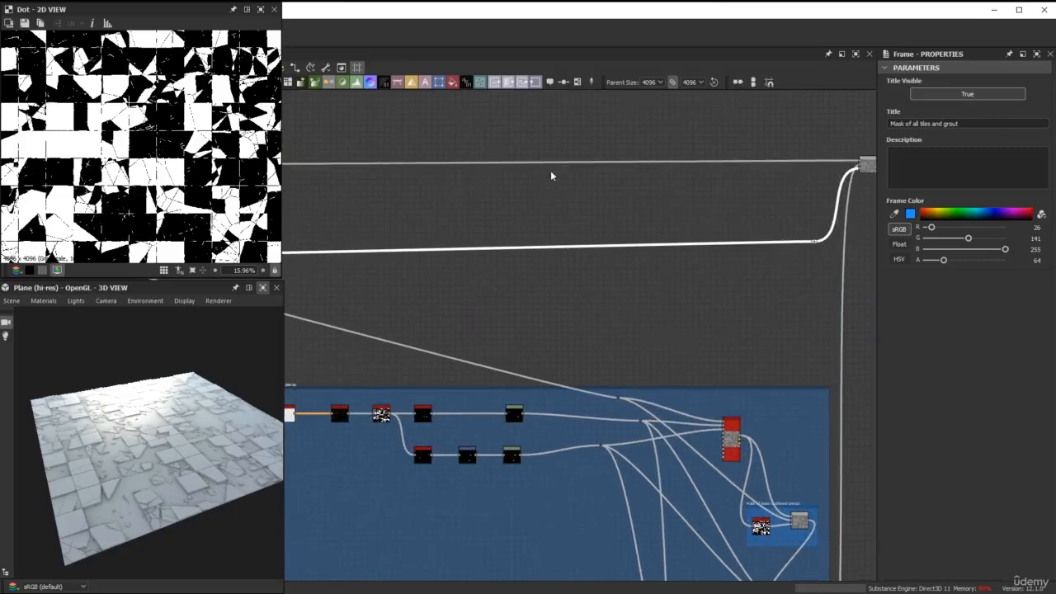
{"action": "double_click", "coordinate": [544, 161]}
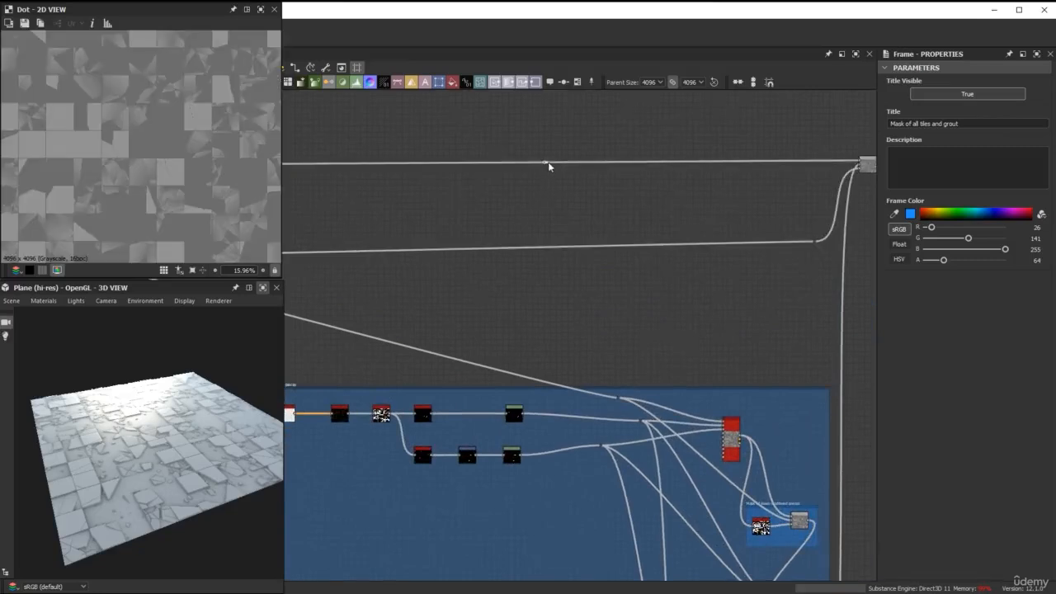
{"action": "left_click_drag", "start_coordinate": [566, 237], "coordinate": [617, 400]}
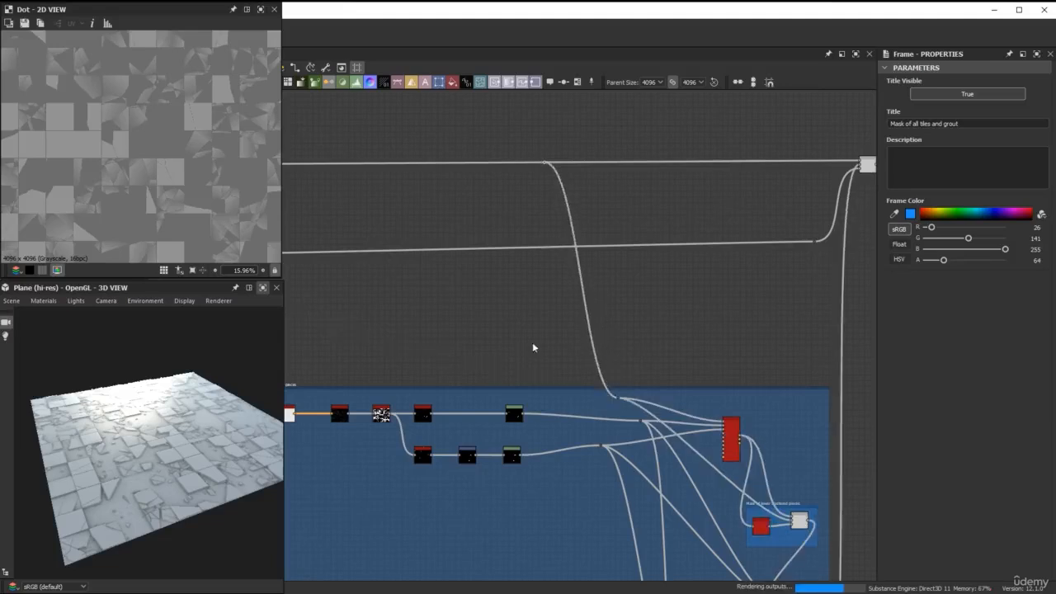
Examine the tidied graph layout, from the lower framed node group and the tile chain to the "Broken pieces" frame and outputs.
{"action": "scroll", "coordinate": [426, 318], "scroll_direction": "down", "scroll_amount": 5}
{"action": "middle_click_drag", "start_coordinate": [427, 316], "coordinate": [742, 188]}
{"action": "left_click_drag", "start_coordinate": [658, 486], "coordinate": [383, 306]}
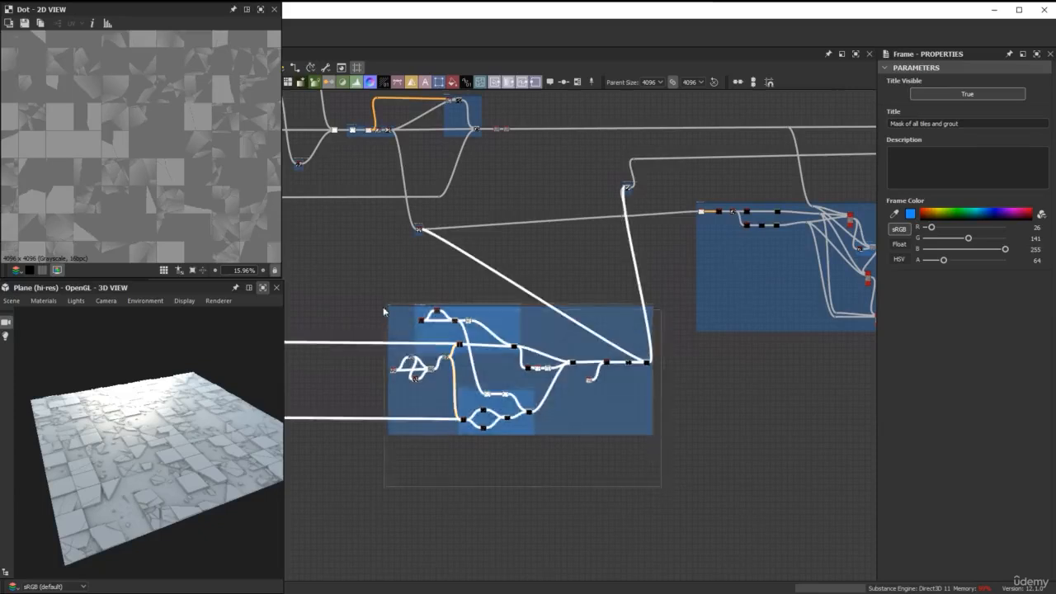
{"action": "key", "text": "f"}
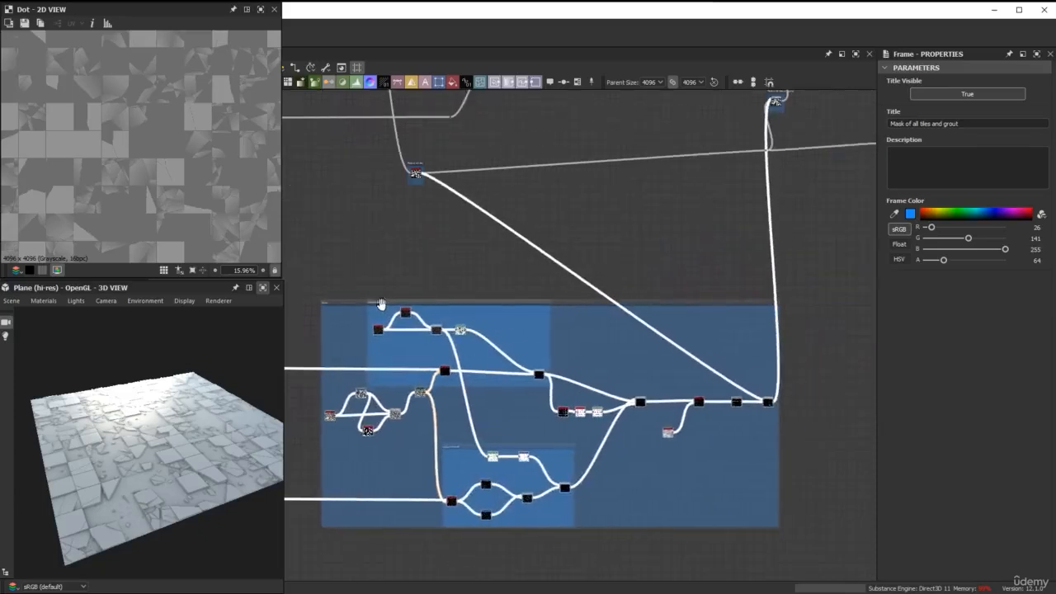
{"action": "scroll", "coordinate": [488, 277], "scroll_direction": "down", "scroll_amount": 3}
{"action": "mouse_move", "coordinate": [683, 241]}
{"action": "middle_mouse_down"}
{"action": "mouse_move", "coordinate": [477, 289]}
{"action": "mouse_move", "coordinate": [652, 283]}
{"action": "mouse_move", "coordinate": [747, 299]}
{"action": "middle_mouse_up"}
{"action": "scroll", "coordinate": [496, 285], "scroll_direction": "down", "scroll_amount": 2}
{"action": "middle_click_drag", "start_coordinate": [636, 309], "coordinate": [674, 316]}
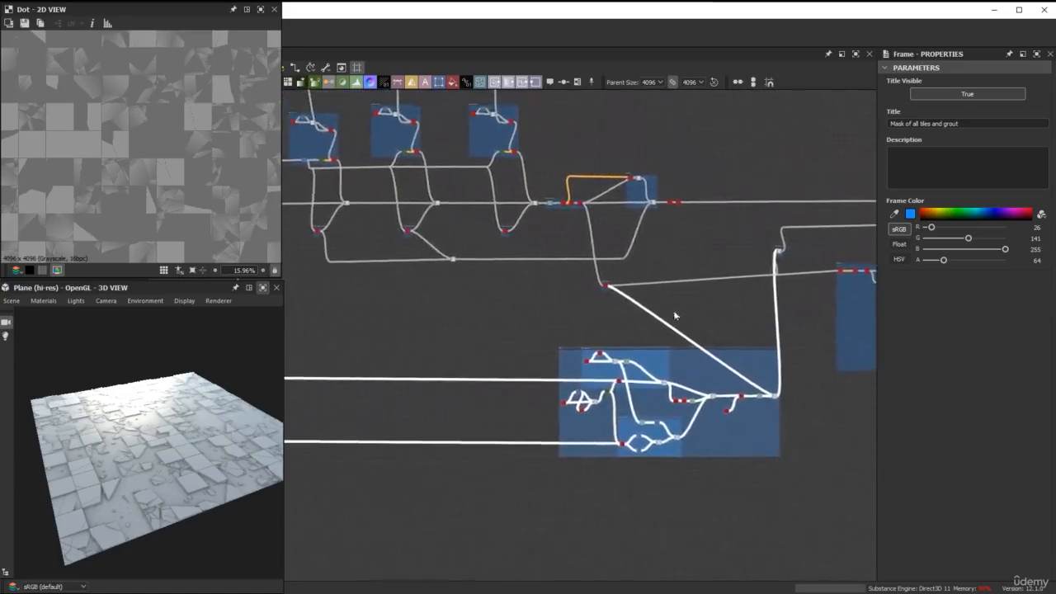
{"action": "mouse_move", "coordinate": [540, 297]}
{"action": "middle_mouse_down"}
{"action": "mouse_move", "coordinate": [656, 309]}
{"action": "mouse_move", "coordinate": [700, 360]}
{"action": "mouse_move", "coordinate": [689, 394]}
{"action": "mouse_move", "coordinate": [476, 371]}
{"action": "middle_mouse_up"}
{"action": "middle_click_drag", "start_coordinate": [714, 363], "coordinate": [517, 283]}
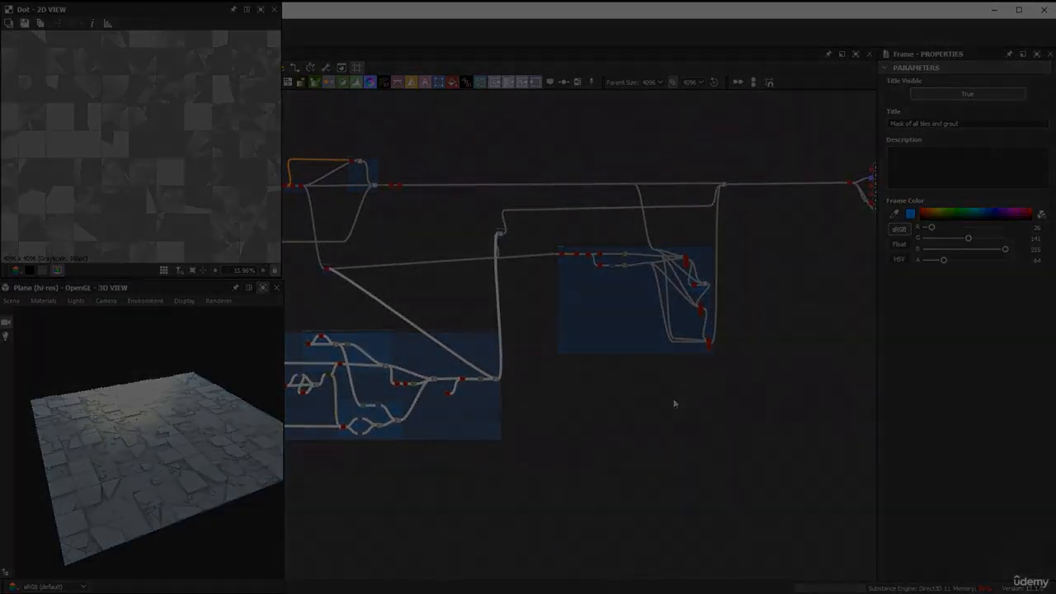